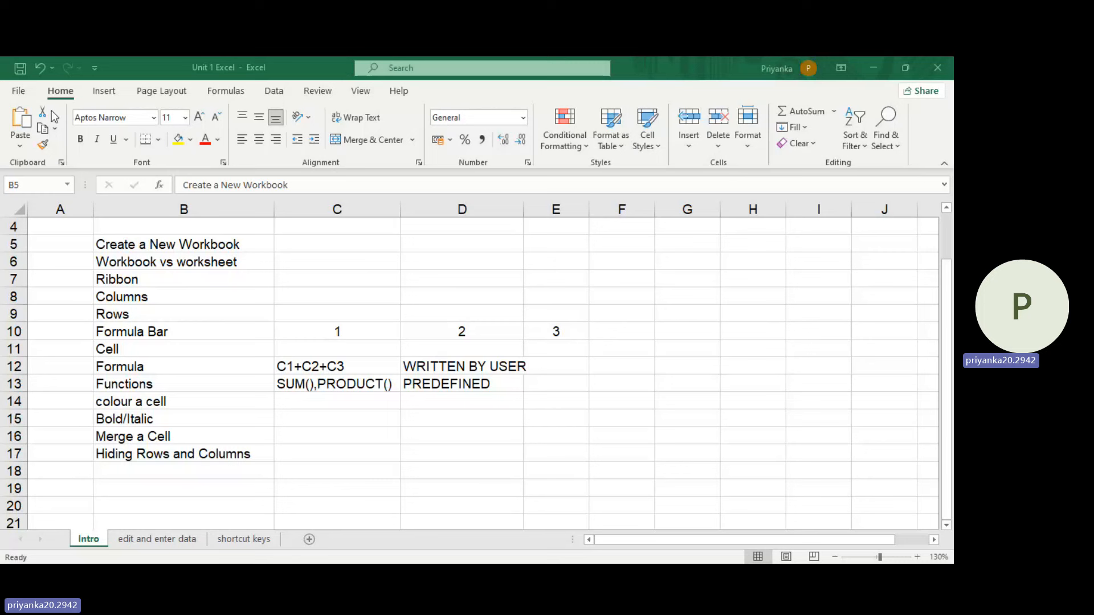
Step: View the options for creating a new blank workbook and return to the Intro sheet
{"action": "left_click", "coordinate": [19, 94]}
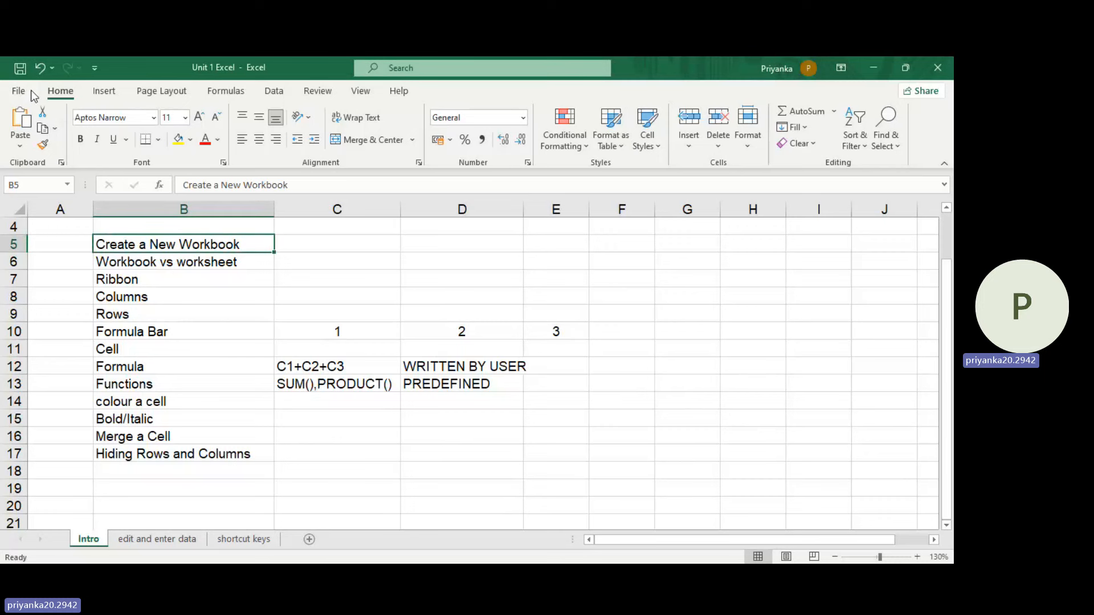
{"action": "left_click", "coordinate": [20, 93]}
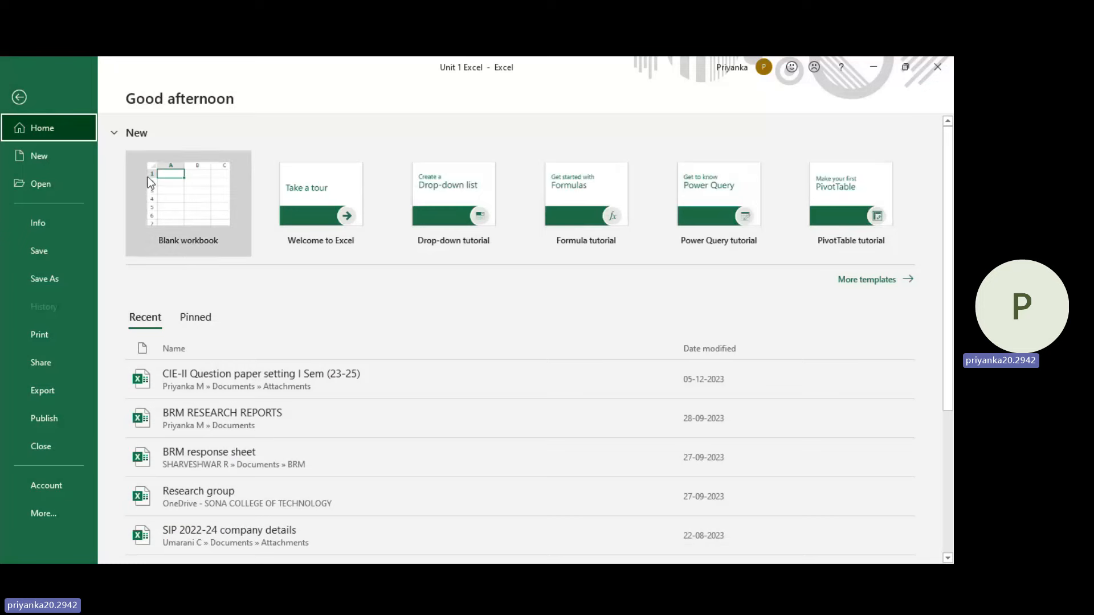
{"action": "left_click", "coordinate": [26, 102]}
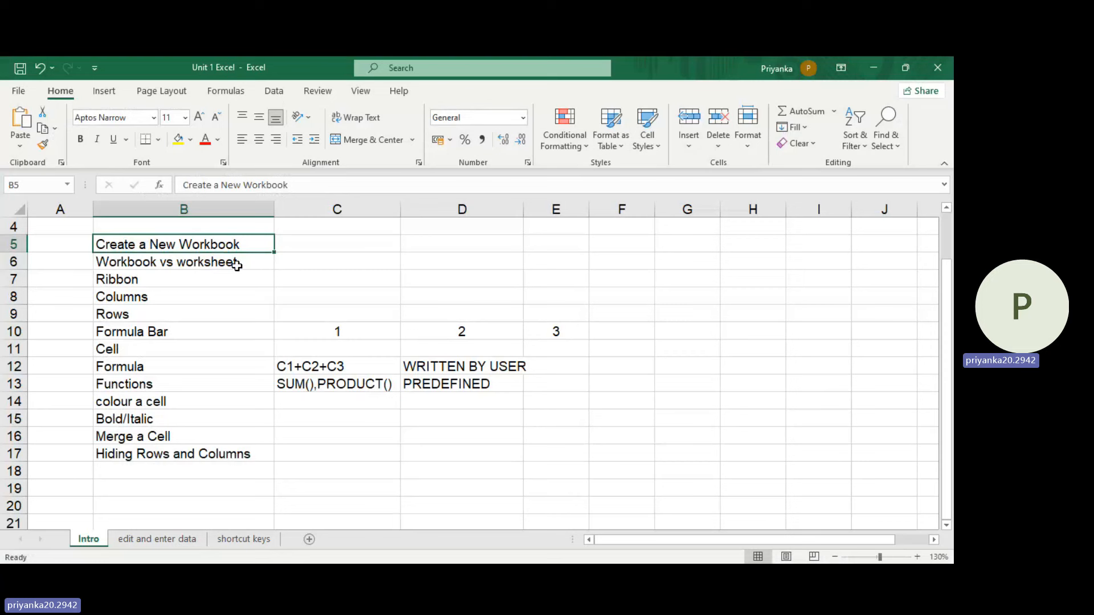
Step: Enter "book-->pages" in cell C6 beside the Workbook vs worksheet entry
{"action": "left_click", "coordinate": [304, 263]}
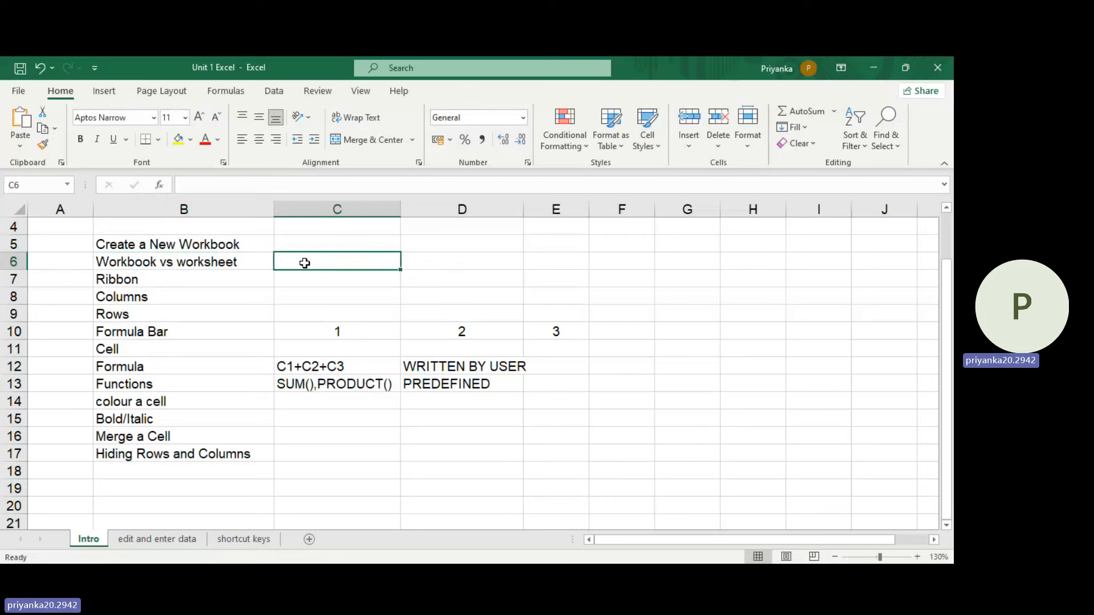
{"action": "type", "text": "boo"}
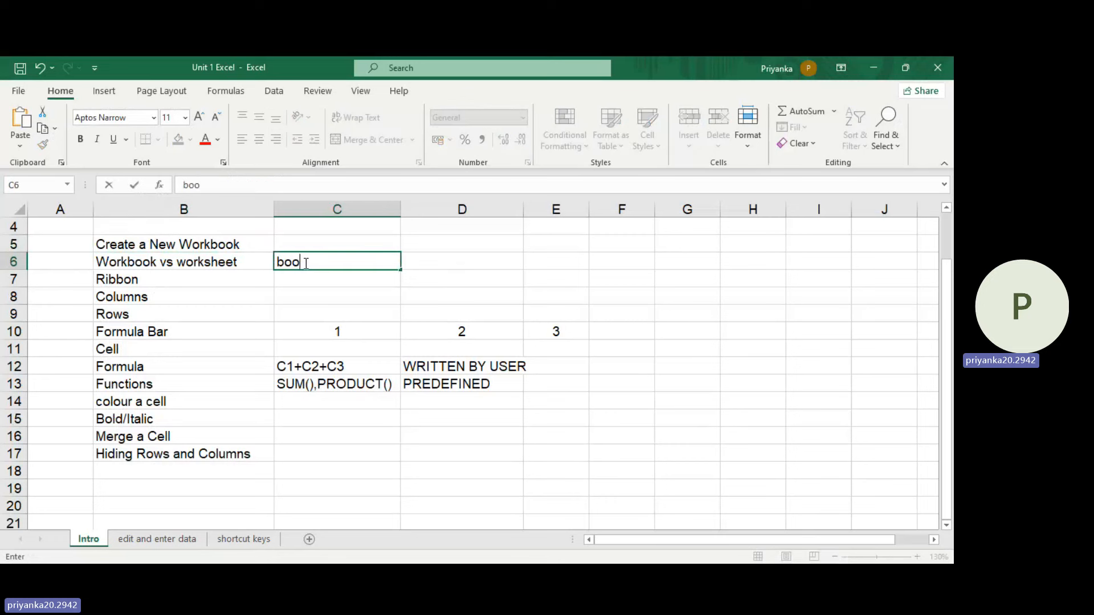
{"action": "type", "text": "k-->pages"}
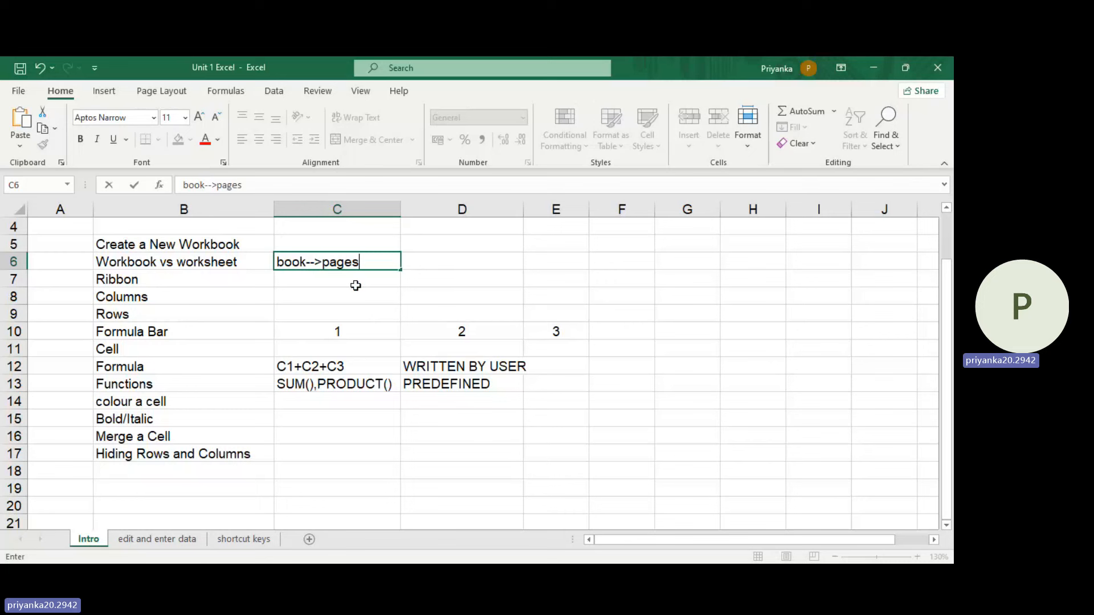
{"action": "left_click", "coordinate": [325, 264]}
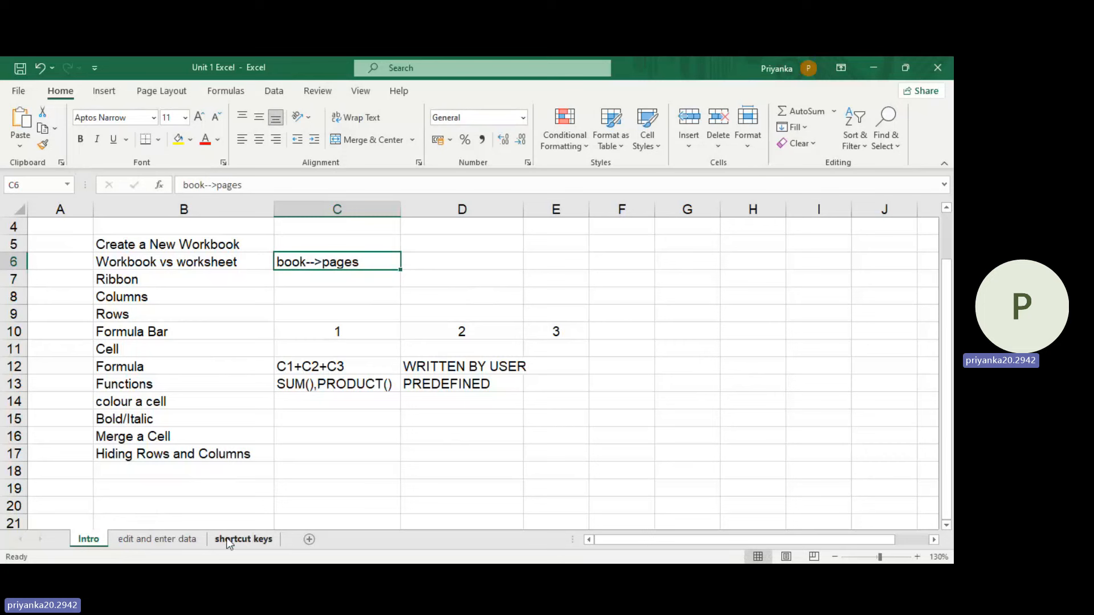
Step: Add a blank worksheet to the workbook and return to the Intro sheet
{"action": "left_click", "coordinate": [310, 540]}
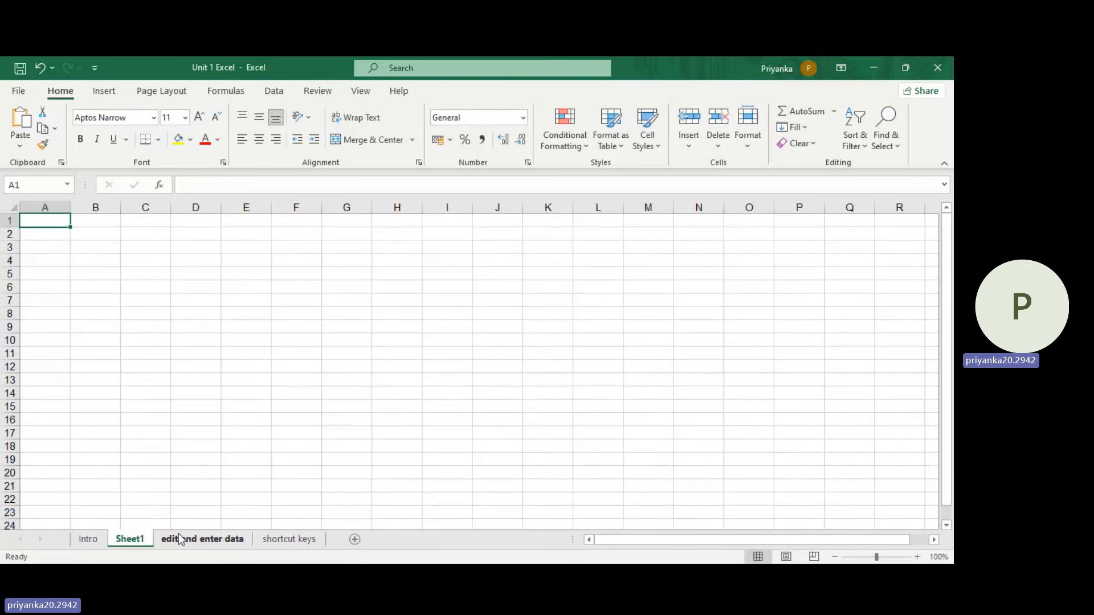
{"action": "left_click", "coordinate": [90, 539]}
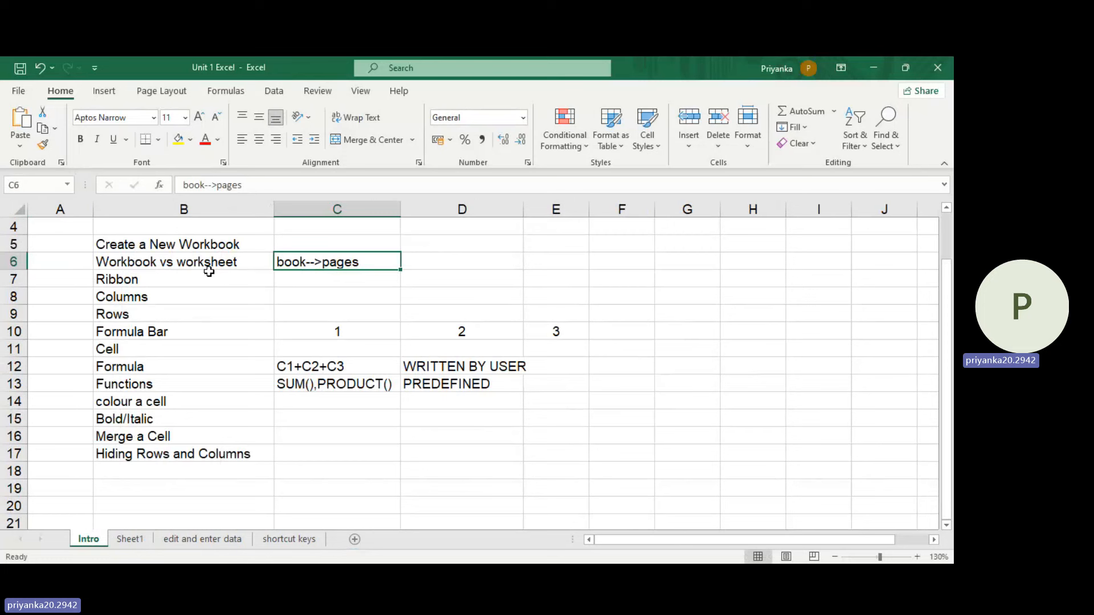
Step: Examine the Insert, Page Layout, Formulas, Data and Review commands, including the list of financial functions
{"action": "left_click", "coordinate": [170, 279]}
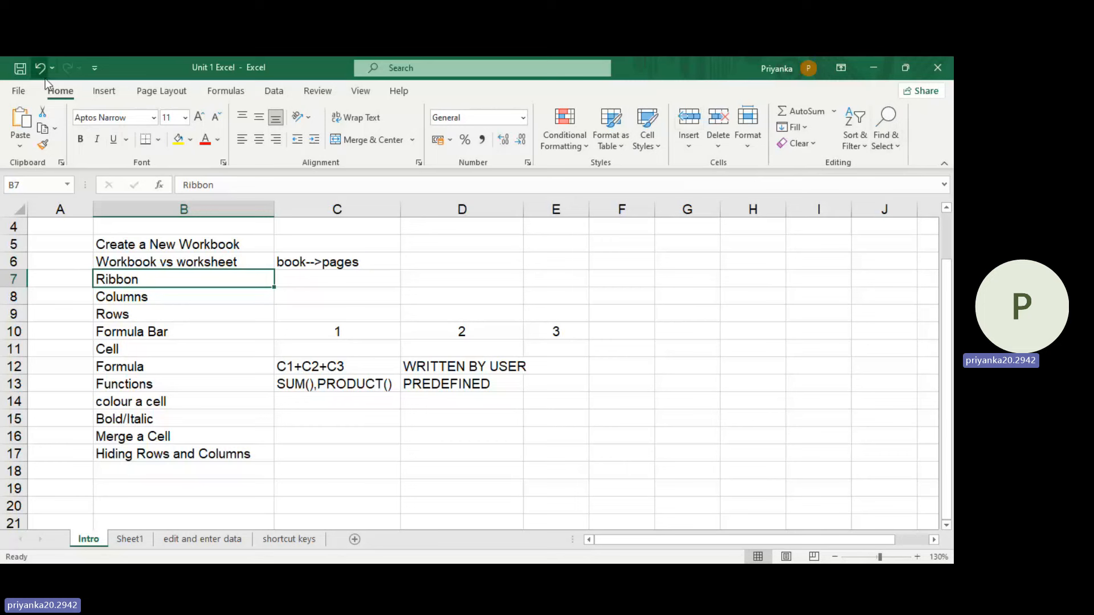
{"action": "left_click", "coordinate": [106, 91]}
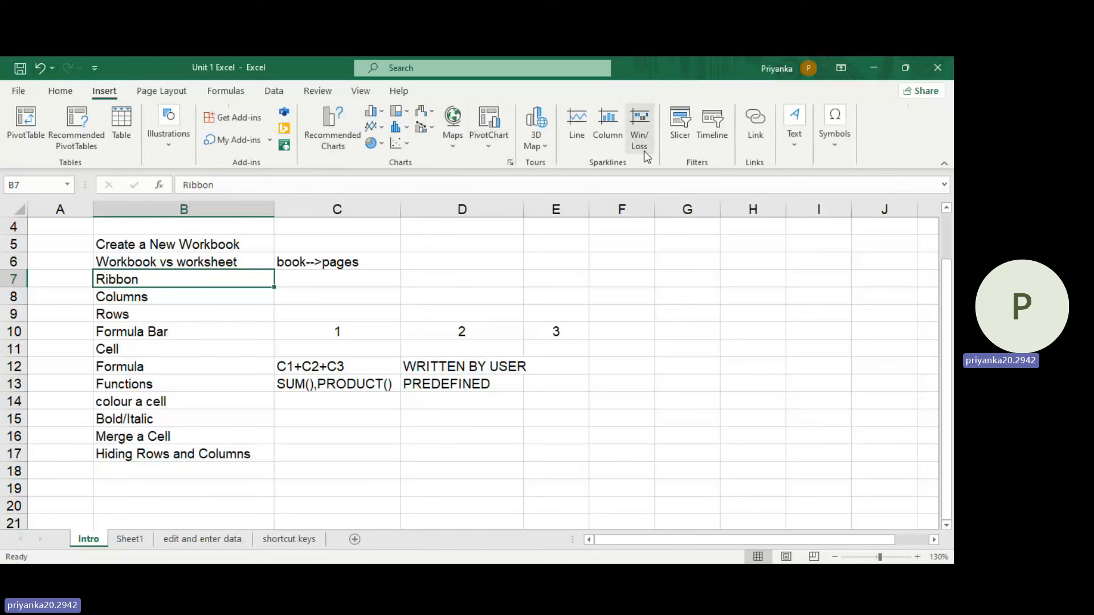
{"action": "left_click", "coordinate": [151, 93]}
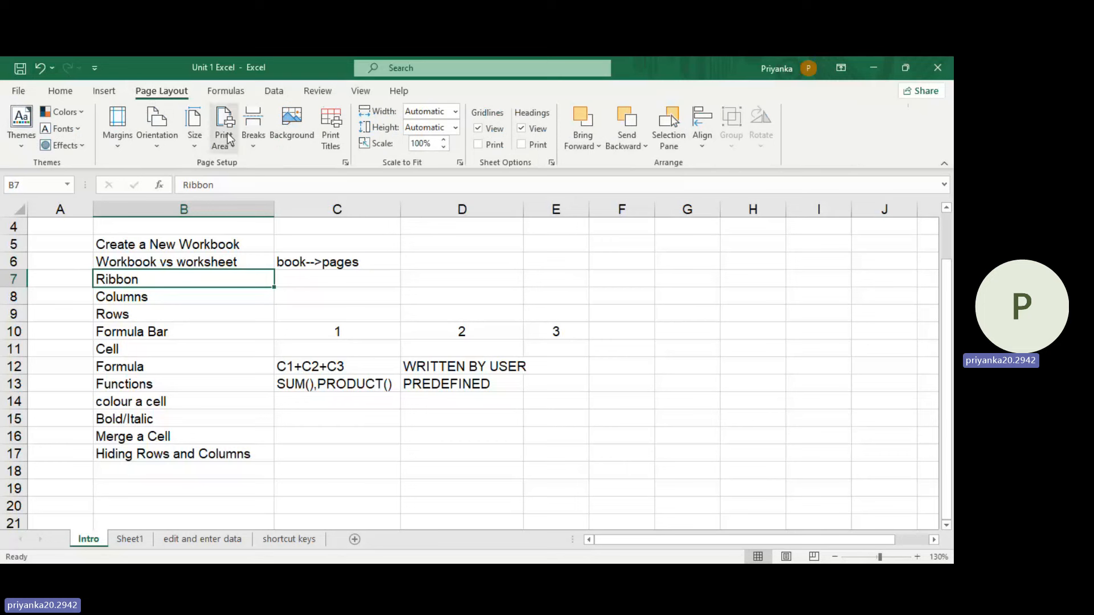
{"action": "left_click", "coordinate": [231, 97]}
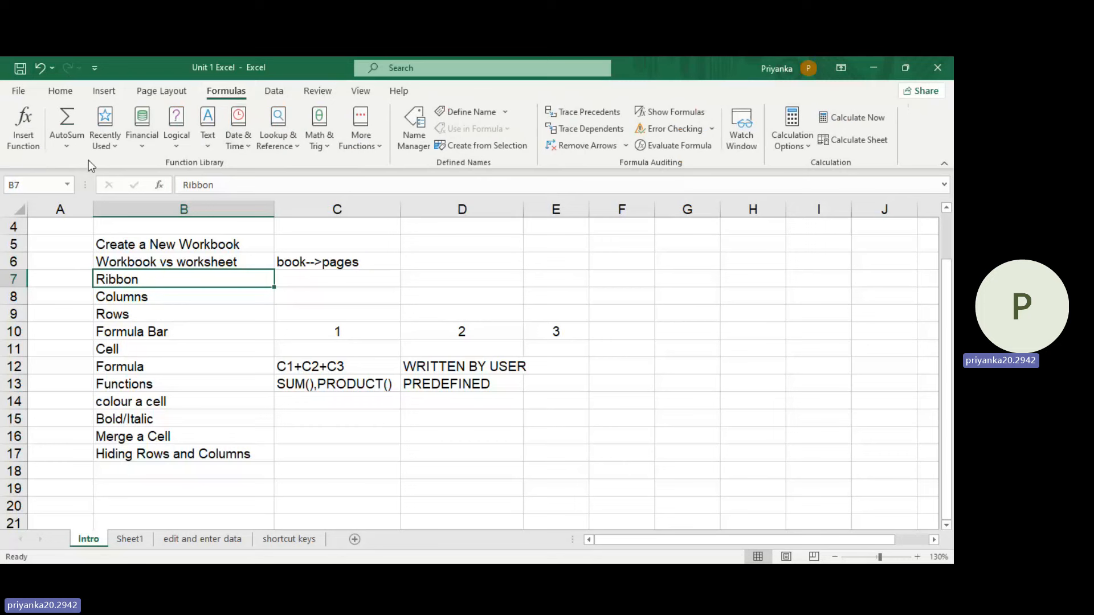
{"action": "left_click", "coordinate": [145, 146]}
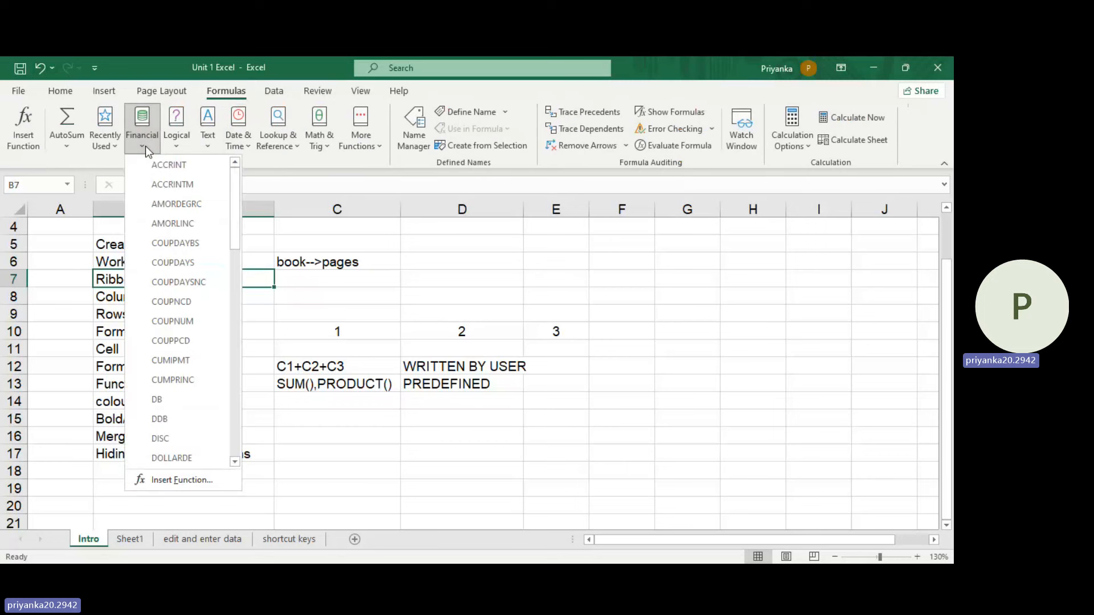
{"action": "left_click", "coordinate": [288, 159]}
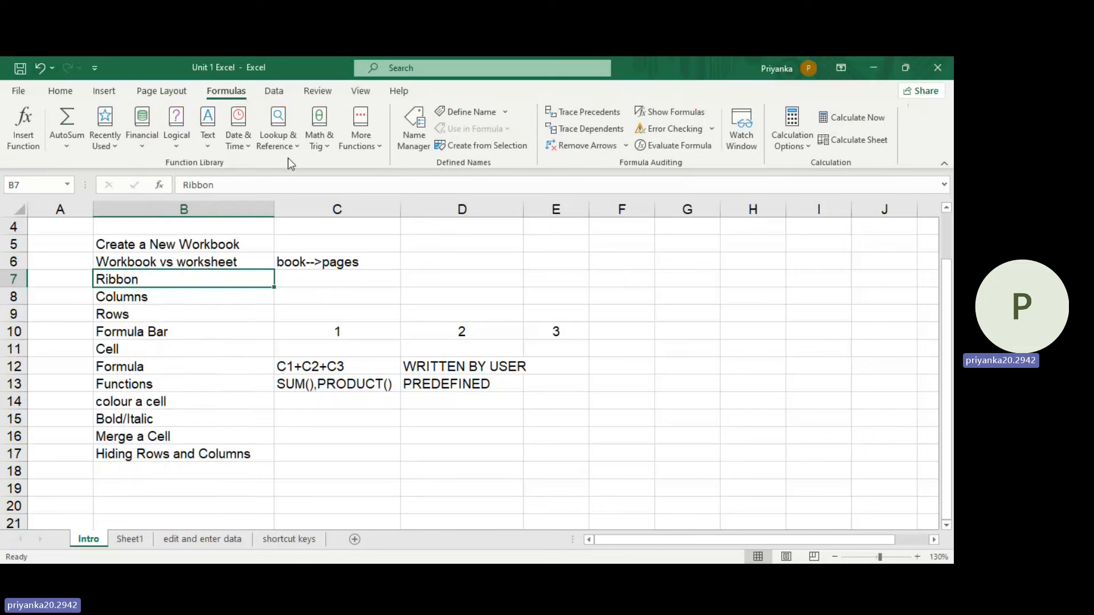
{"action": "left_click", "coordinate": [274, 92]}
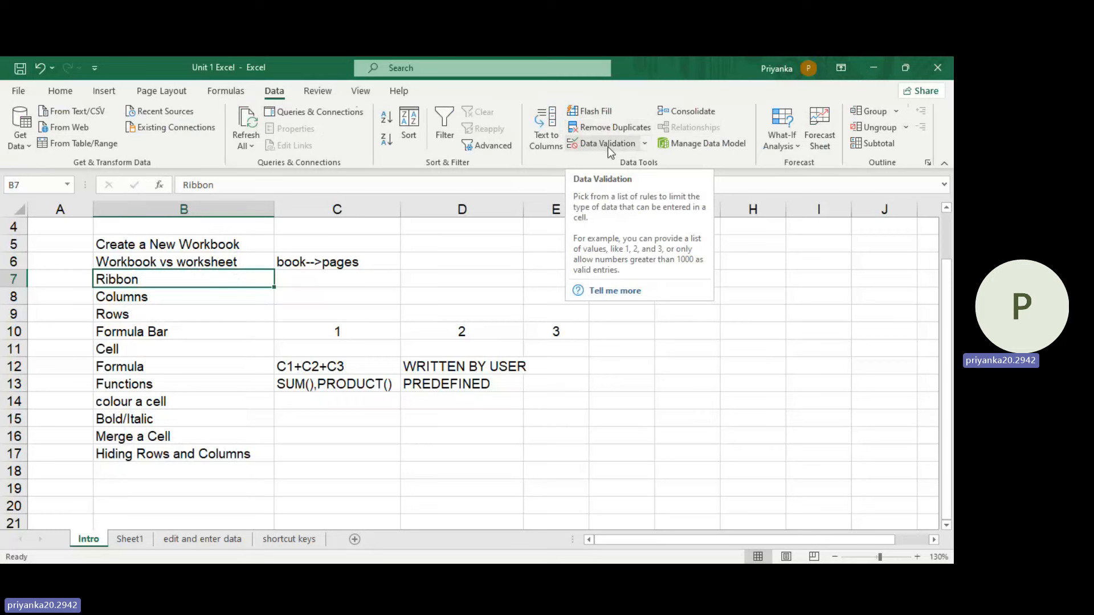
{"action": "left_click", "coordinate": [322, 97]}
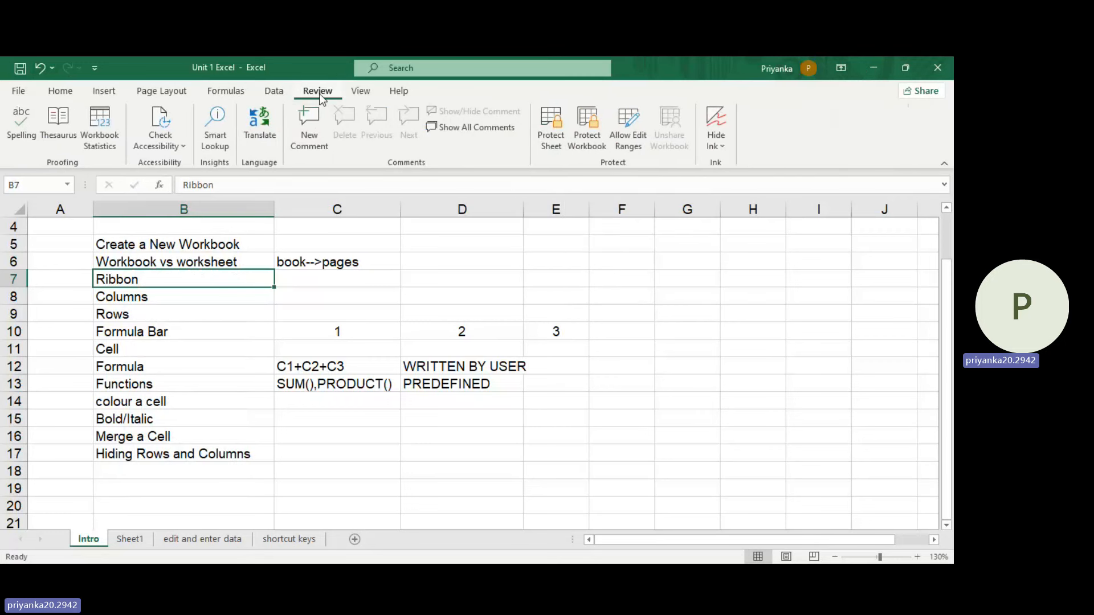
Step: Preview the Intro sheet's page breaks and switch back to Normal view
{"action": "left_click", "coordinate": [358, 91]}
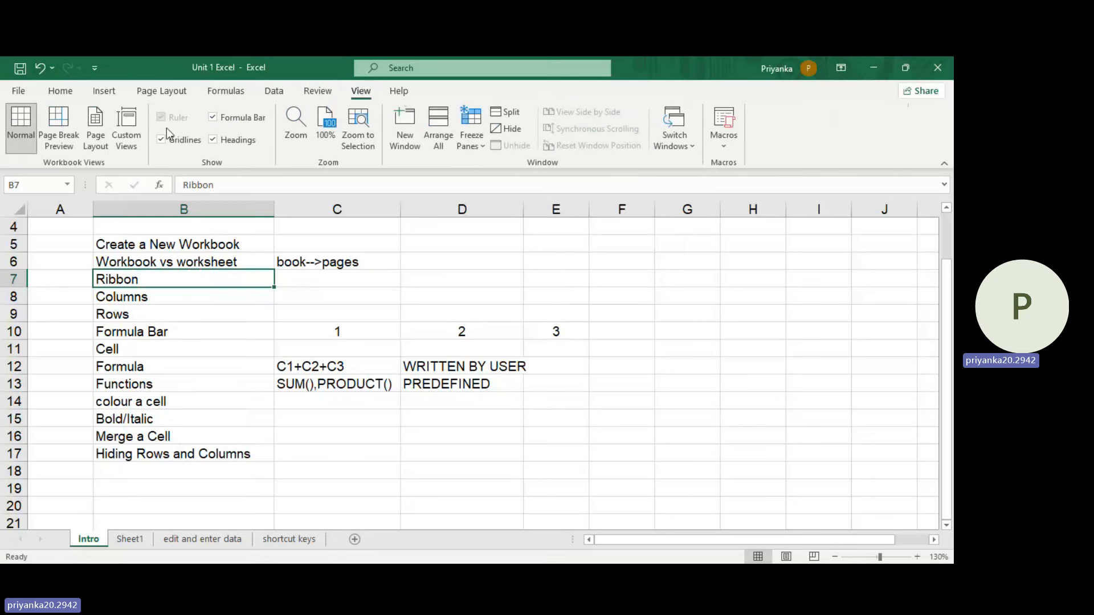
{"action": "left_click", "coordinate": [73, 139]}
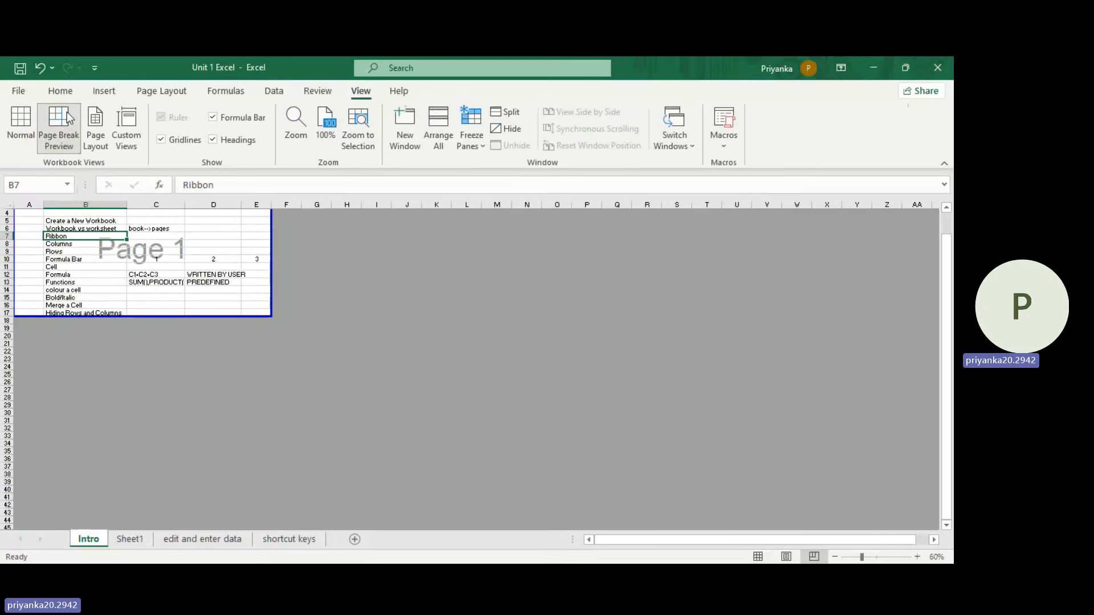
{"action": "left_click", "coordinate": [33, 131]}
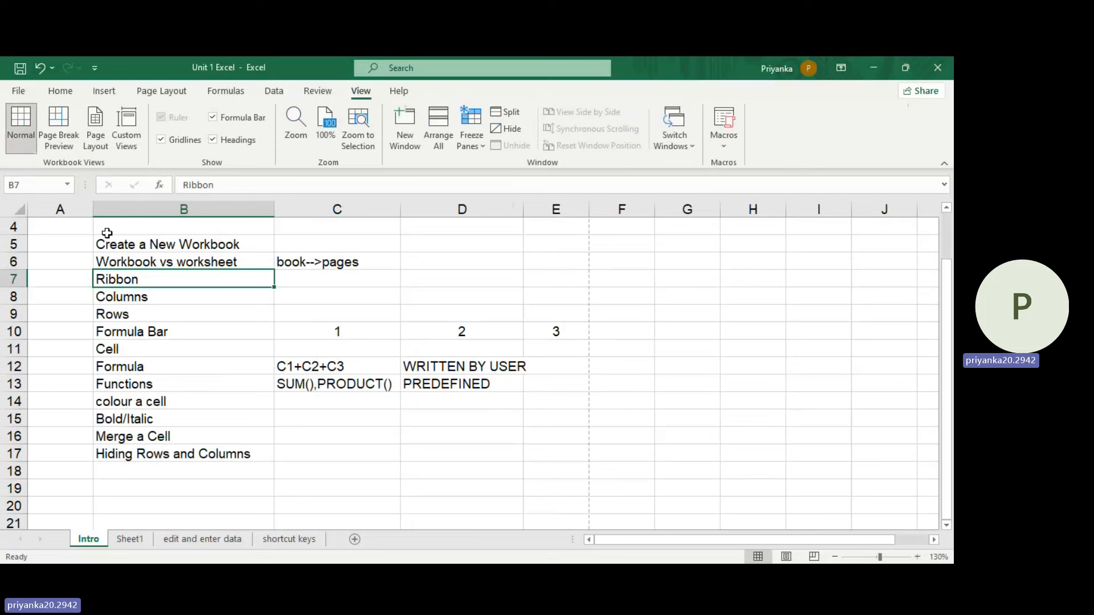
Step: Collapse the ribbon, and restore it so the Home commands stay displayed
{"action": "left_click", "coordinate": [60, 92]}
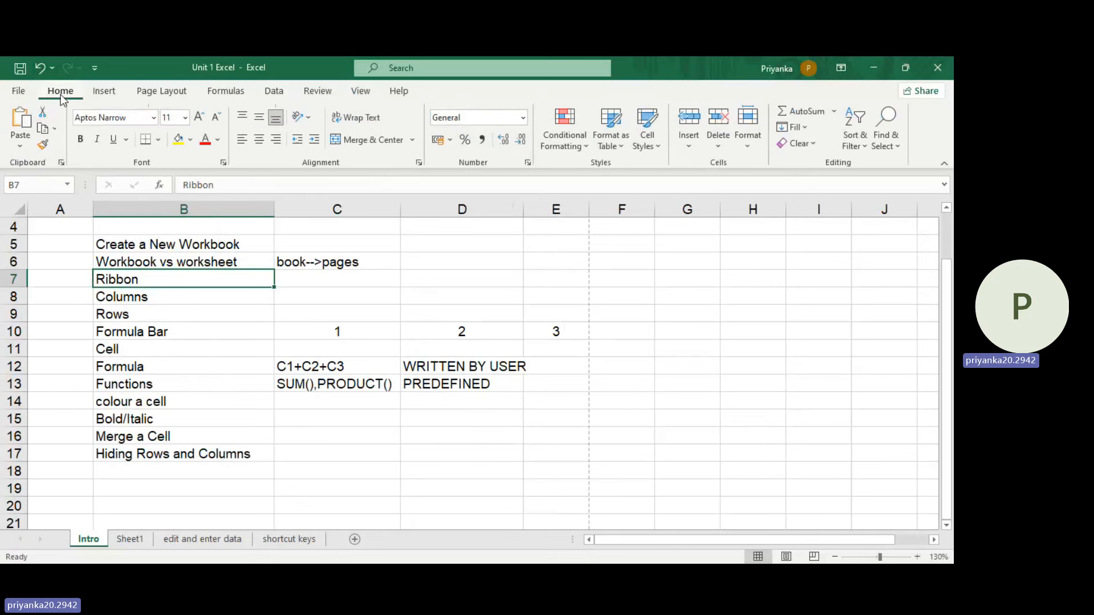
{"action": "left_click", "coordinate": [944, 165]}
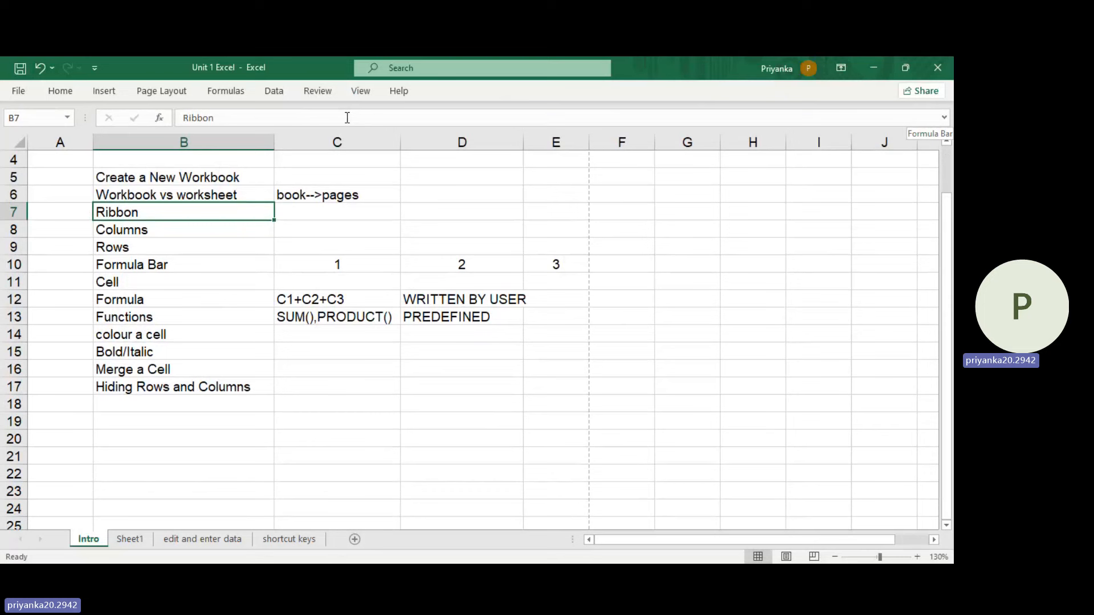
{"action": "left_click", "coordinate": [67, 93]}
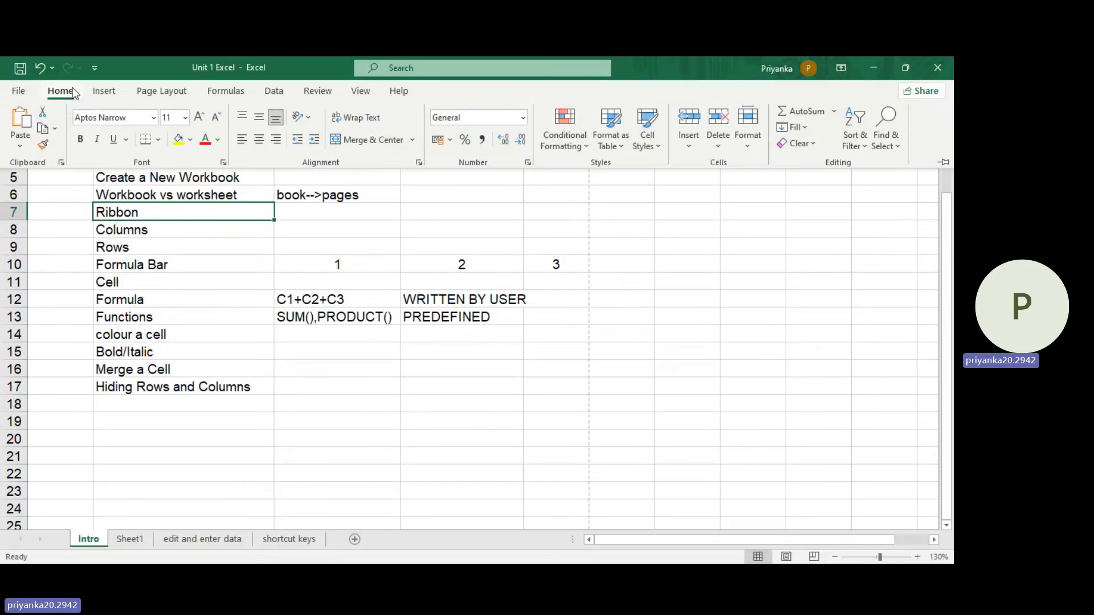
{"action": "left_click", "coordinate": [941, 164]}
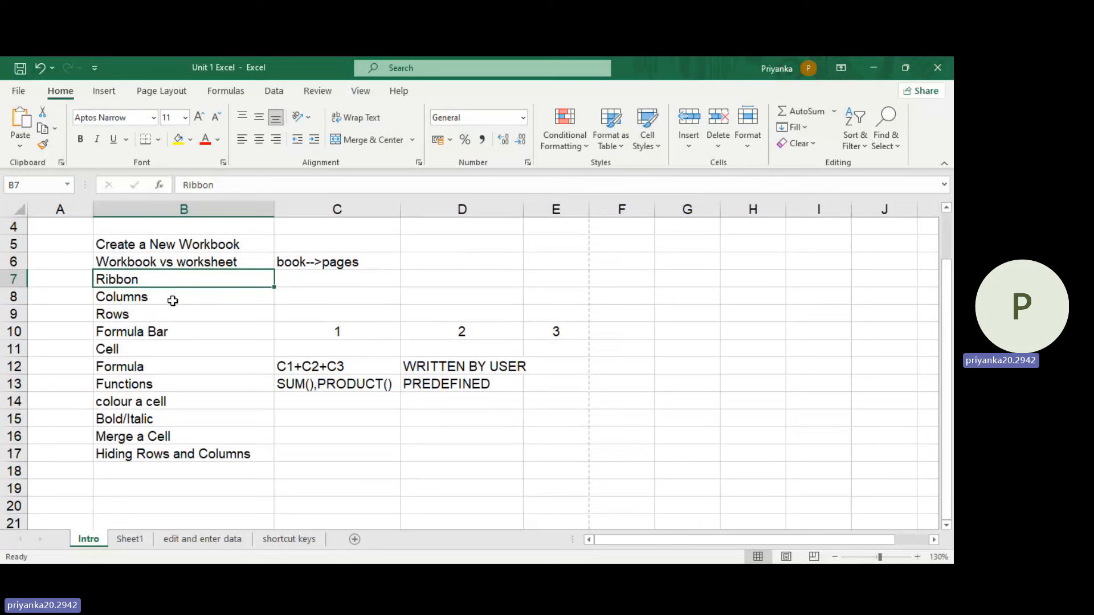
Step: Highlight columns A, B and C one at a time, and enter "alphabets" in cell C8 beside Columns
{"action": "left_click", "coordinate": [319, 296]}
{"action": "left_click", "coordinate": [61, 210]}
{"action": "left_click", "coordinate": [179, 210]}
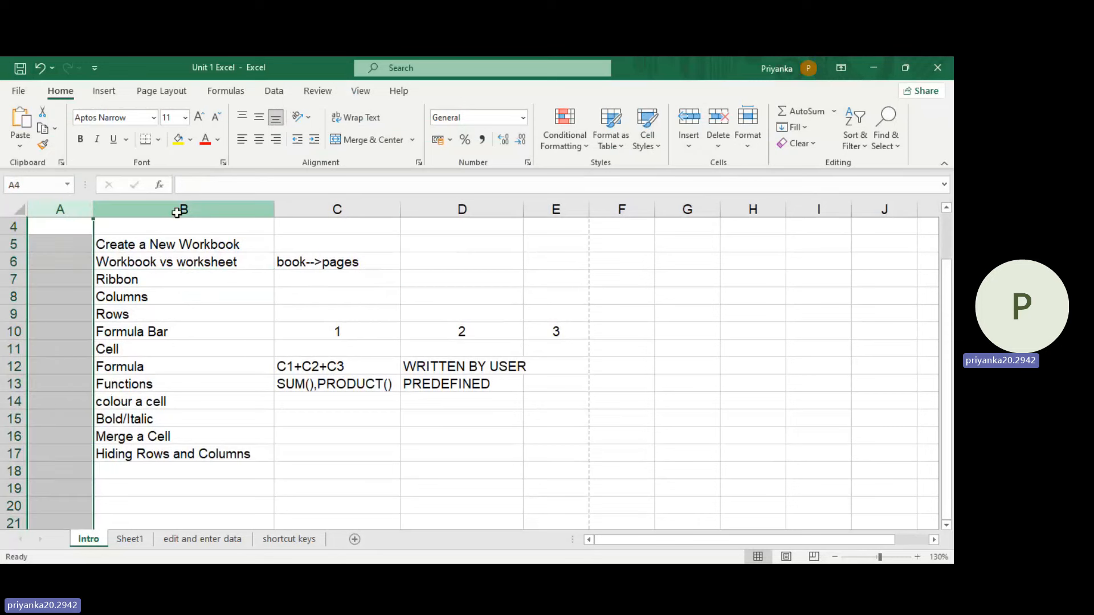
{"action": "left_click", "coordinate": [367, 212]}
{"action": "left_click", "coordinate": [306, 296]}
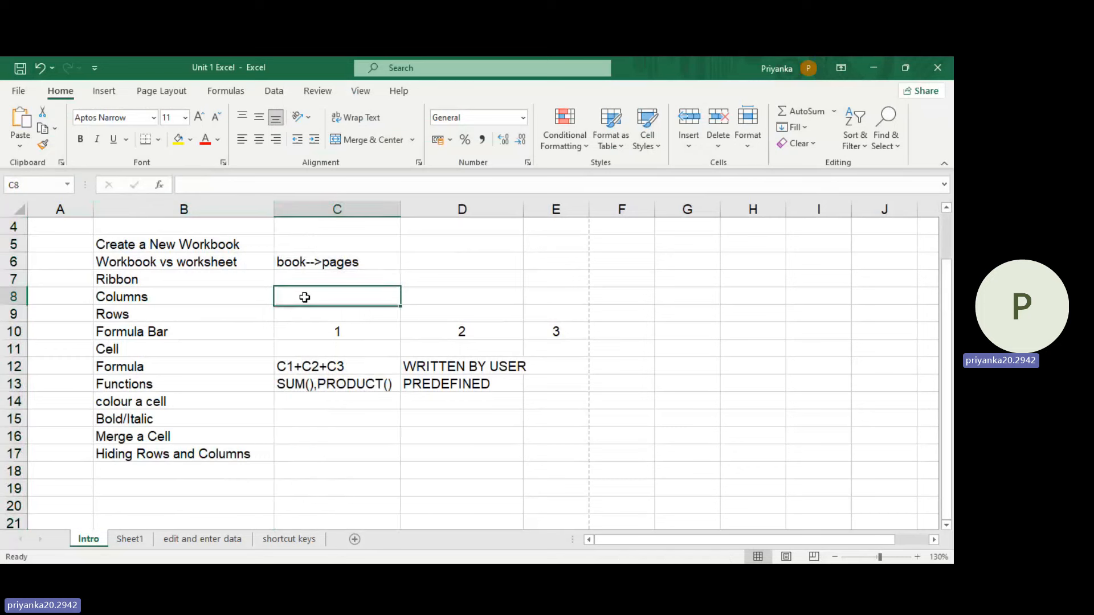
{"action": "type", "text": "alp"}
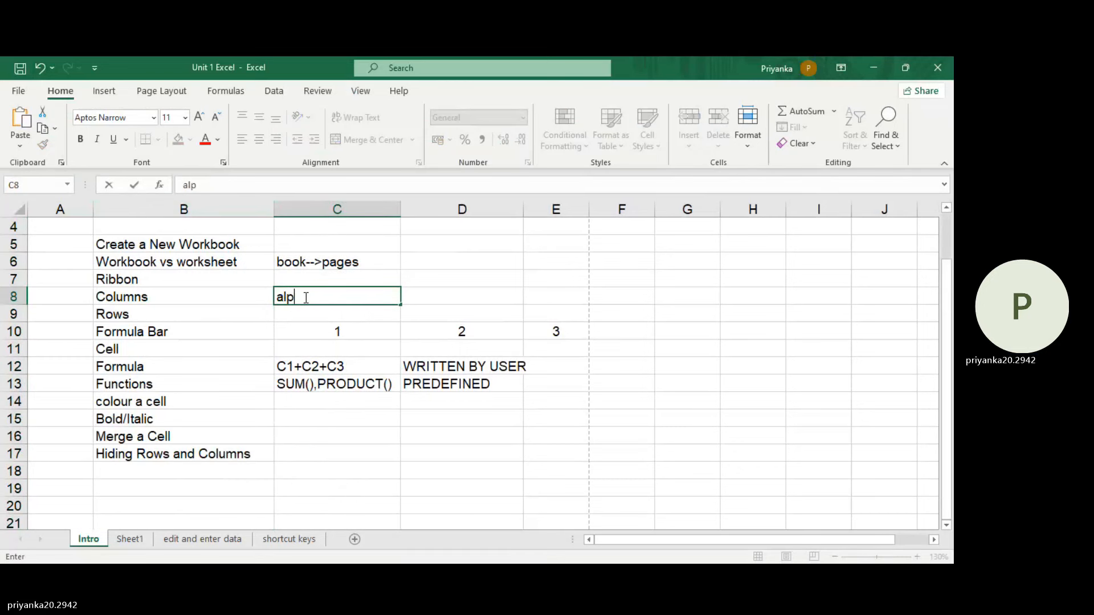
{"action": "type", "text": "habets"}
{"action": "left_click", "coordinate": [266, 316]}
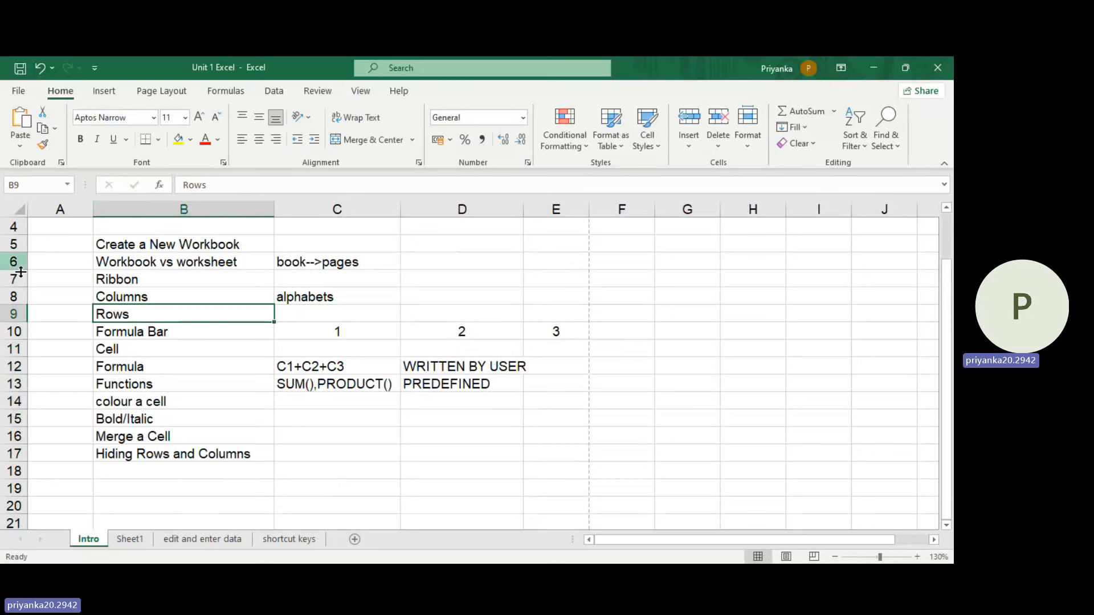
Step: Highlight rows 1 to 4 one at a time, and enter "numbers" in cell C9 beside Rows
{"action": "scroll", "coordinate": [25, 288], "scroll_direction": "up", "scroll_amount": 1}
{"action": "left_click", "coordinate": [18, 244]}
{"action": "left_click", "coordinate": [19, 227]}
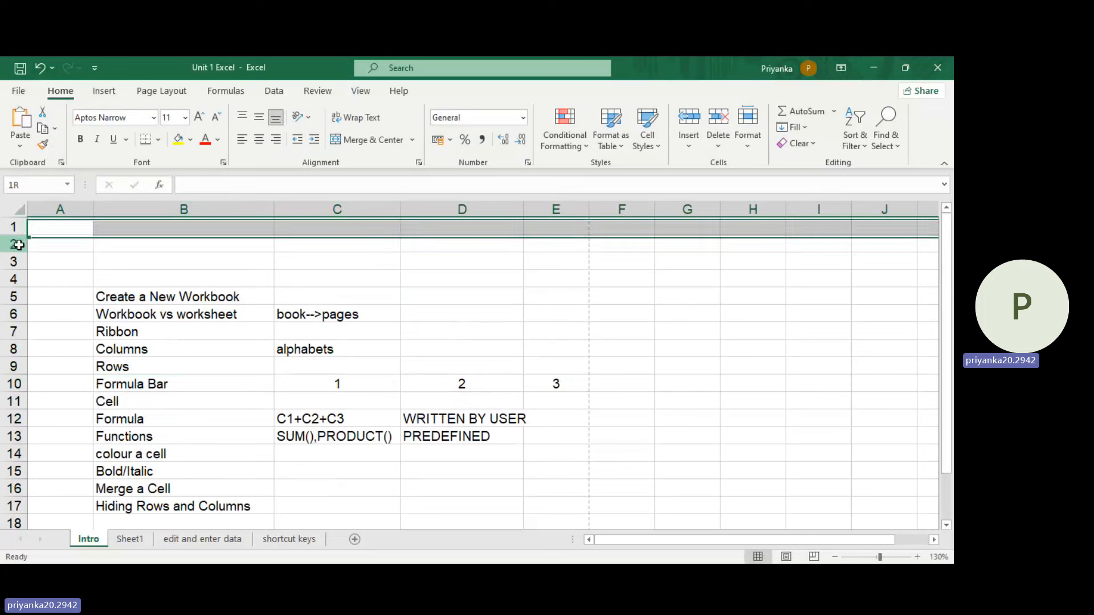
{"action": "left_click", "coordinate": [19, 244]}
{"action": "left_click", "coordinate": [13, 262]}
{"action": "left_click", "coordinate": [13, 278]}
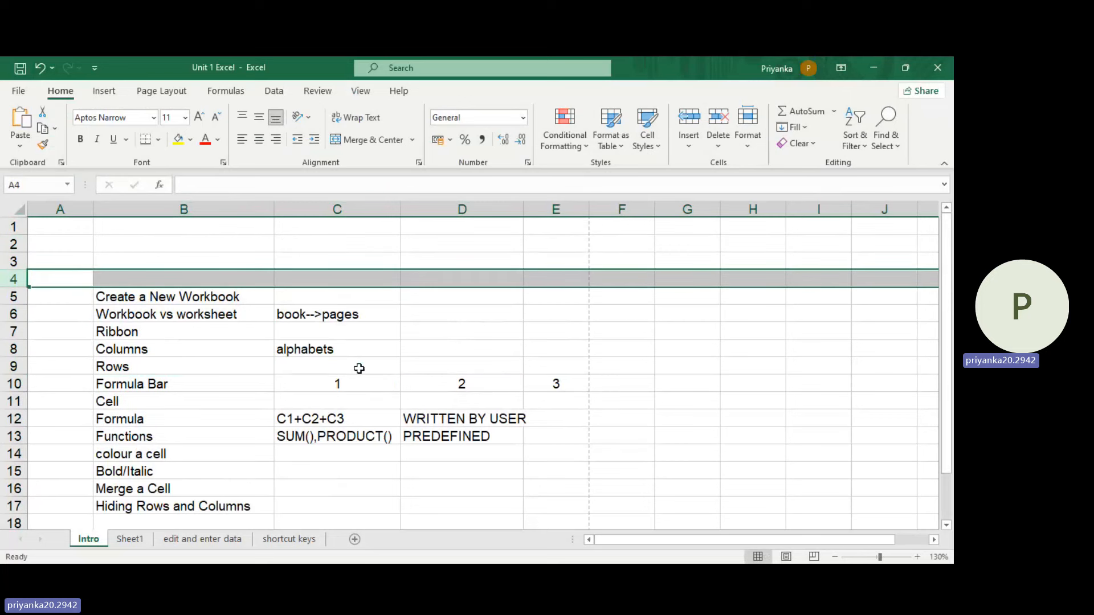
{"action": "left_click", "coordinate": [319, 361]}
{"action": "type", "text": "numbers"}
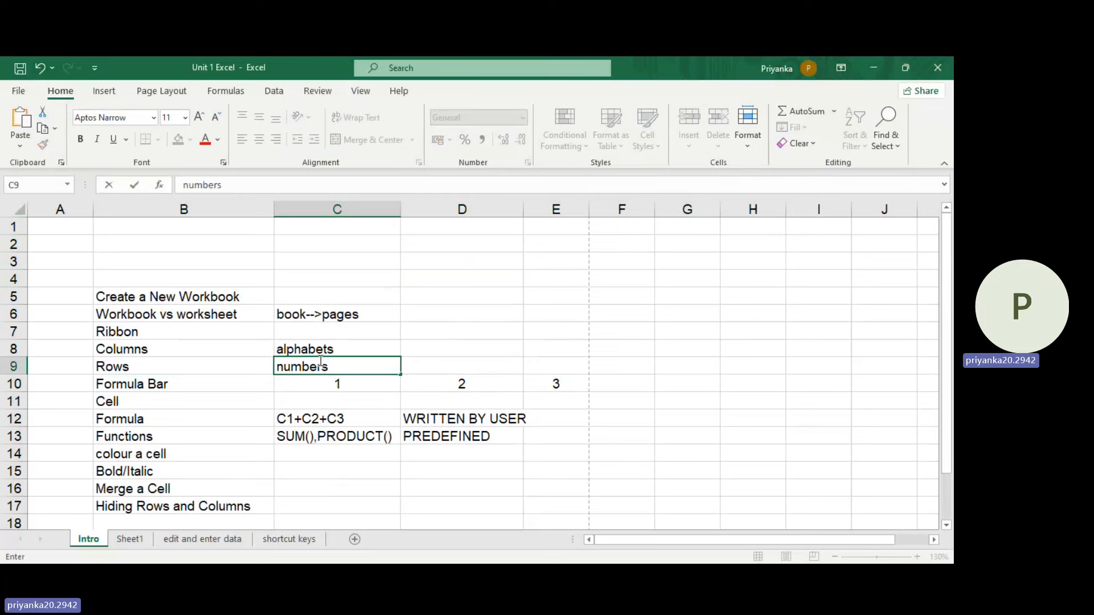
Step: Highlight columns A and B in turn, and select cells C10 and B11 to check their cell references
{"action": "scroll", "coordinate": [336, 362], "scroll_direction": "down", "scroll_amount": 1}
{"action": "left_click", "coordinate": [63, 208]}
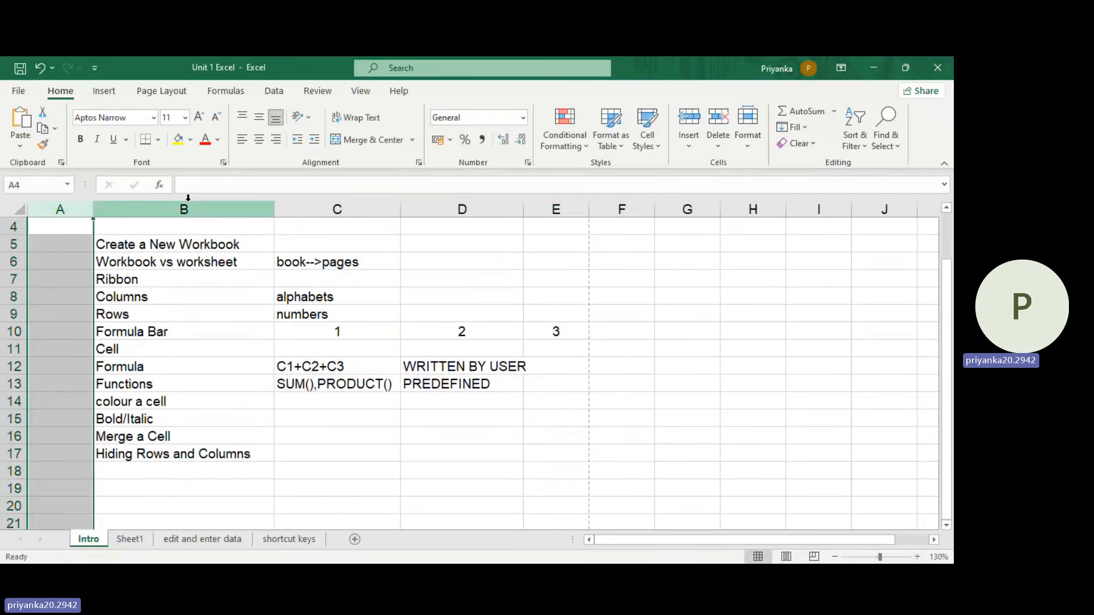
{"action": "left_click", "coordinate": [188, 197]}
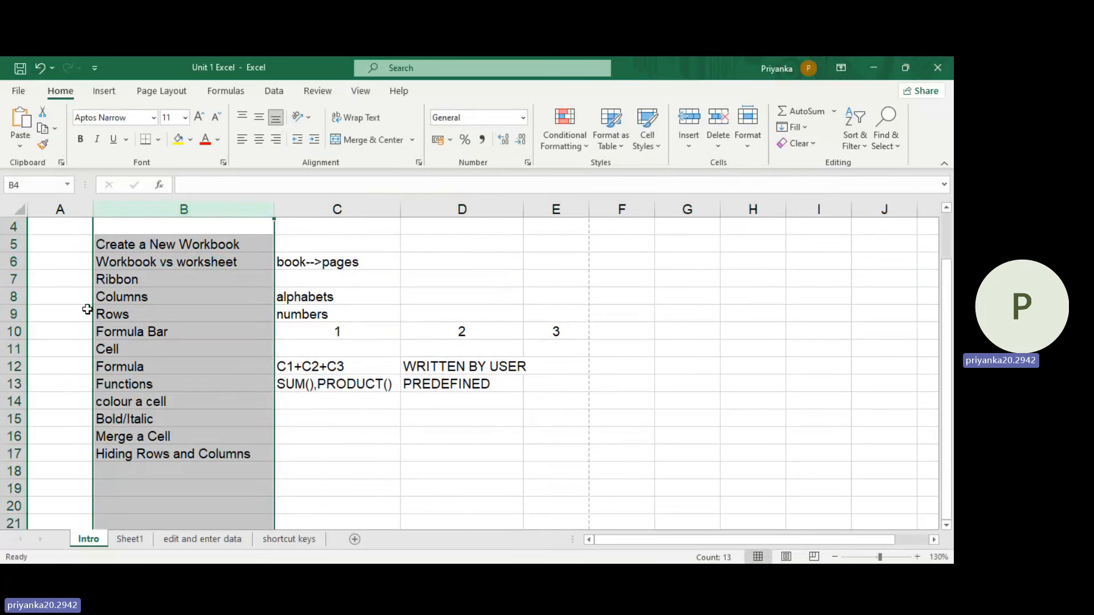
{"action": "left_click", "coordinate": [365, 331]}
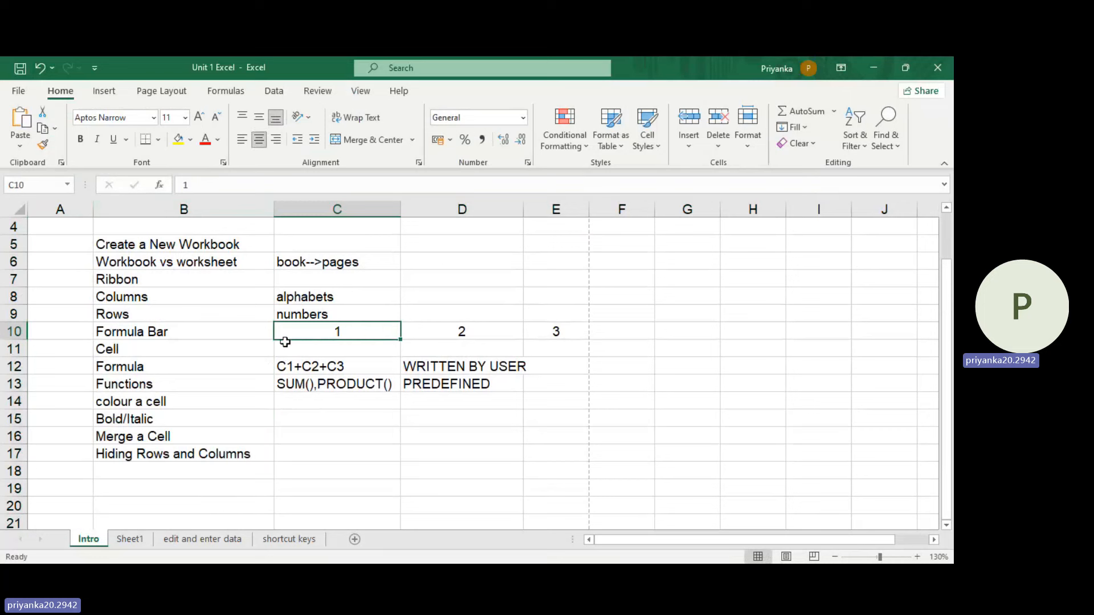
{"action": "left_click", "coordinate": [200, 347]}
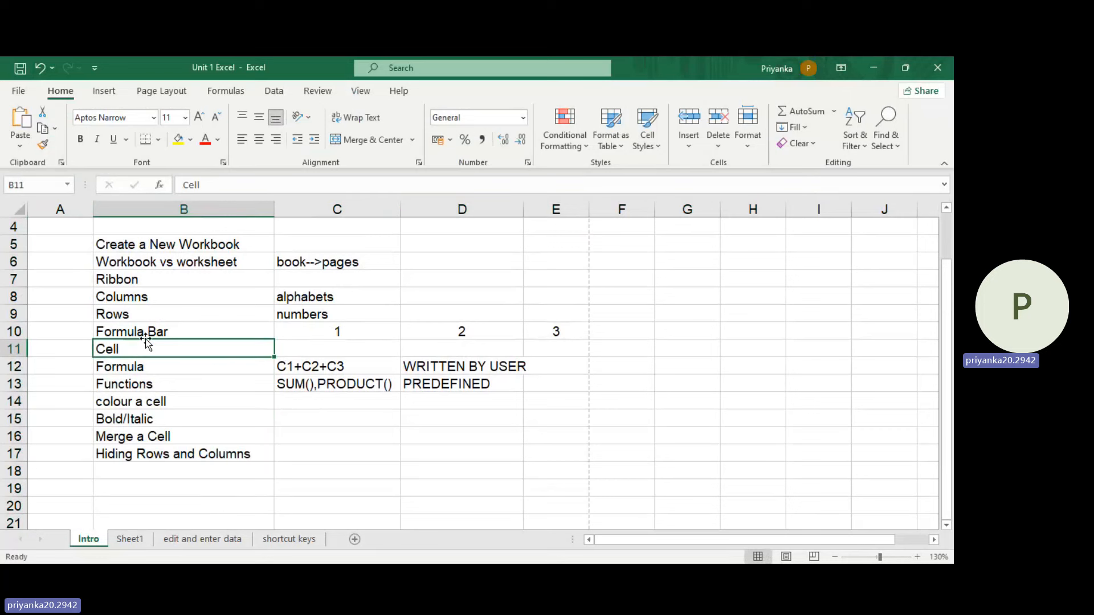
Step: Select cells C11, A1 and B1 in turn to check their cell references
{"action": "left_click", "coordinate": [357, 344]}
{"action": "scroll", "coordinate": [151, 320], "scroll_direction": "up", "scroll_amount": 1}
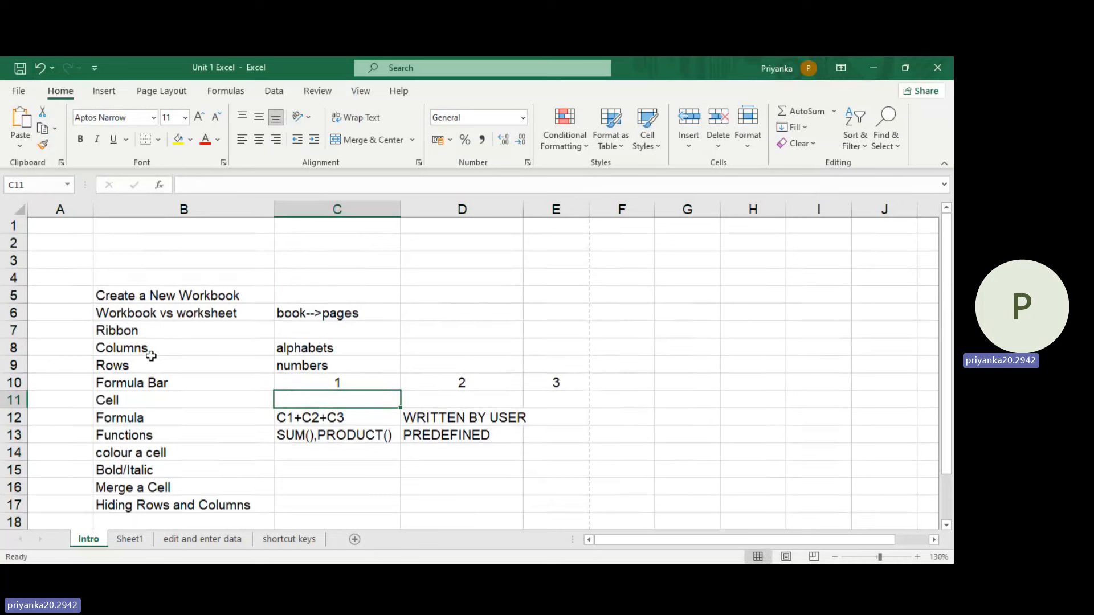
{"action": "left_click", "coordinate": [75, 229]}
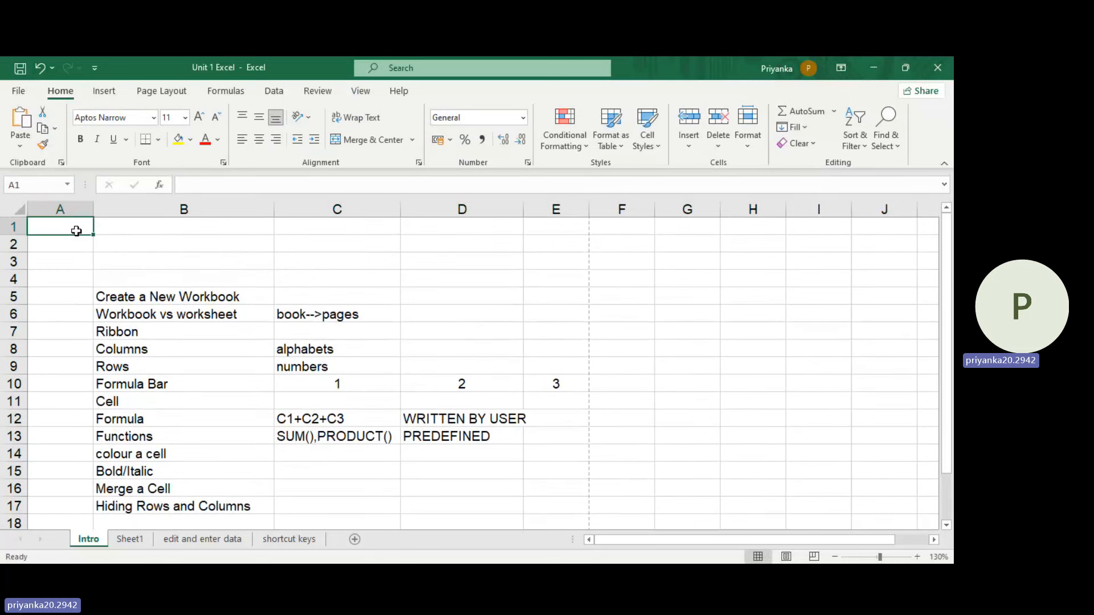
{"action": "left_click", "coordinate": [207, 232]}
{"action": "left_click", "coordinate": [76, 232]}
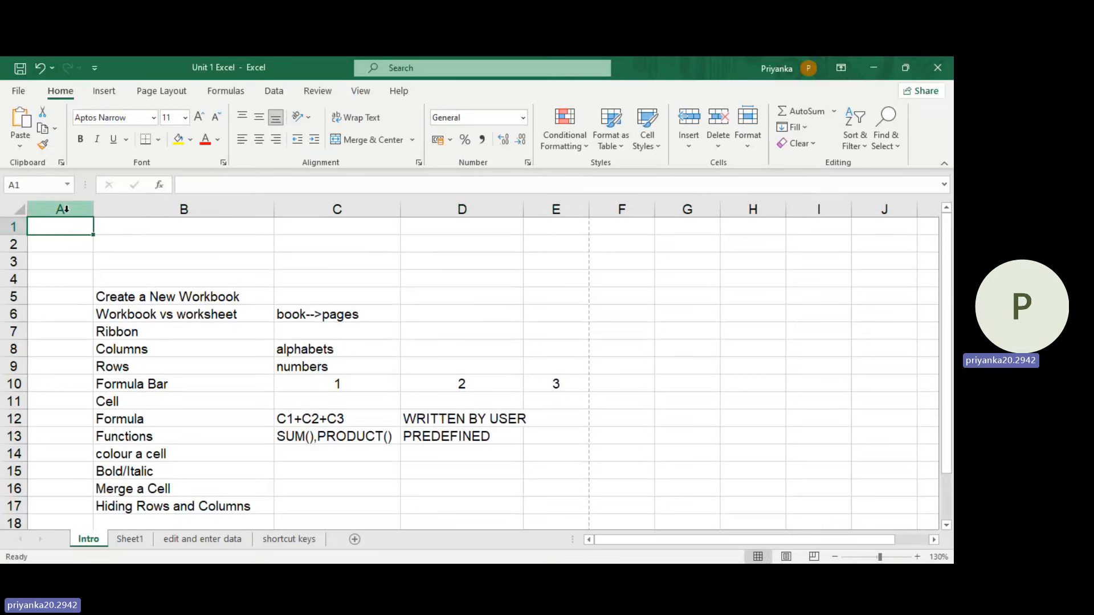
Step: Enter the note "each cell is named by the row and column" in cell B1
{"action": "left_click", "coordinate": [201, 226]}
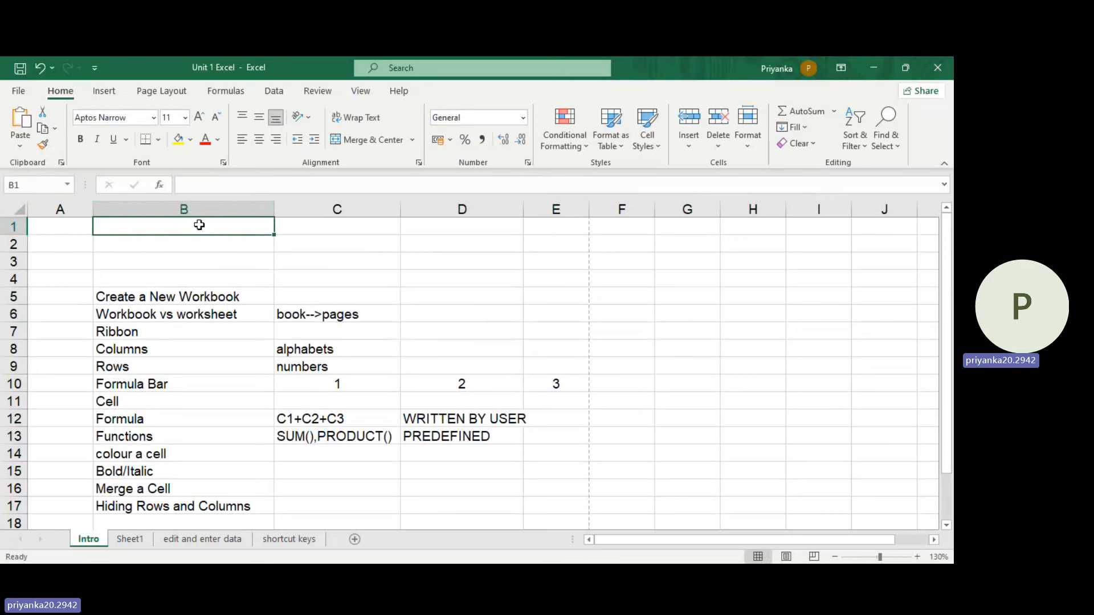
{"action": "type", "text": "each cell "}
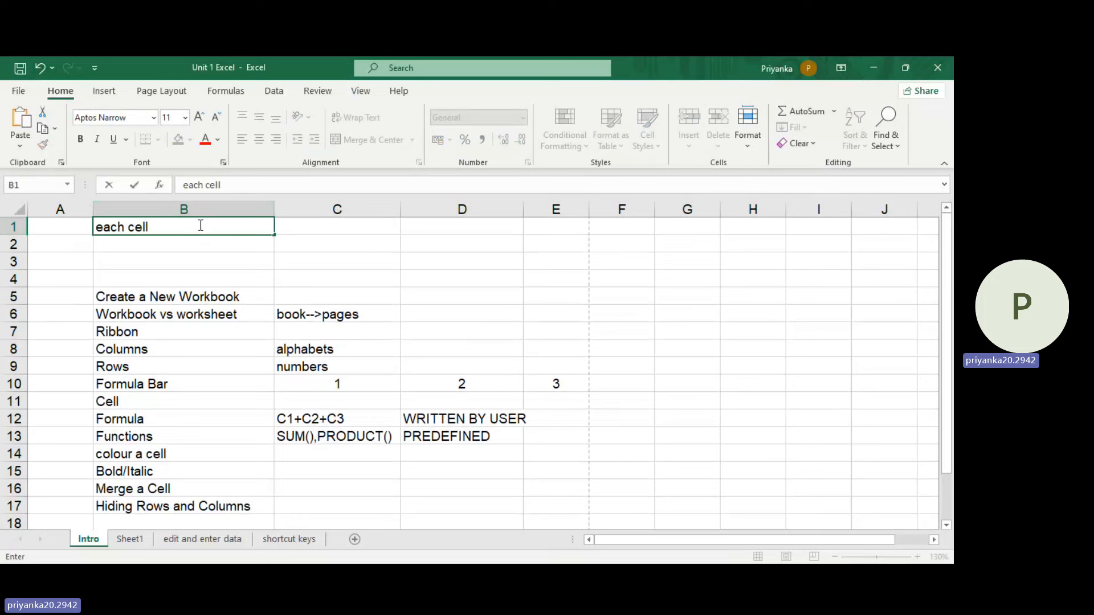
{"action": "type", "text": "is named by the "}
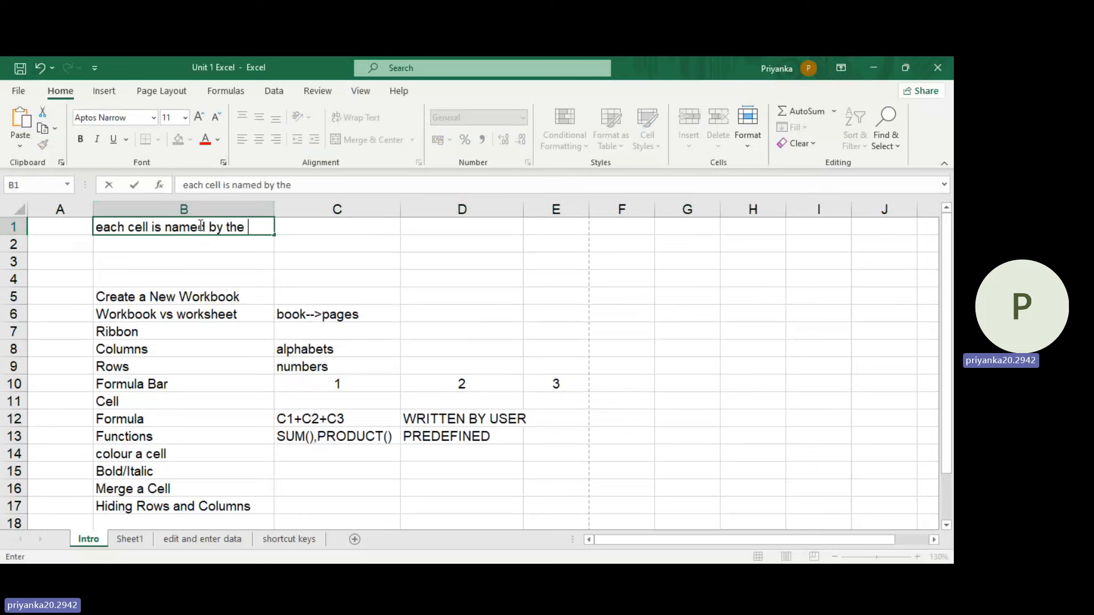
{"action": "type", "text": "row and c"}
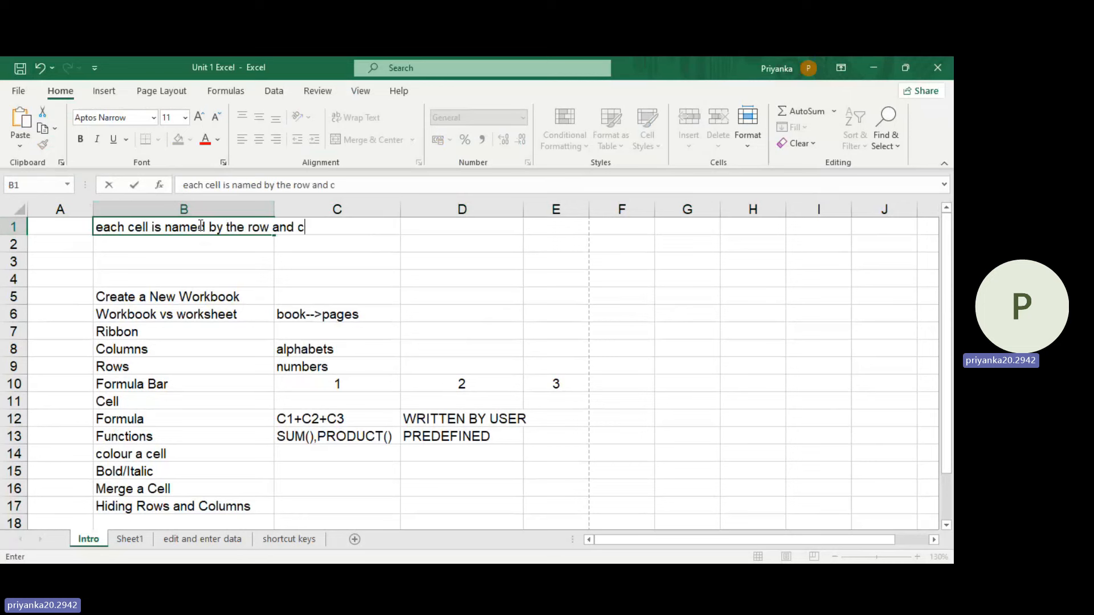
{"action": "type", "text": "olumn"}
{"action": "left_click", "coordinate": [280, 249]}
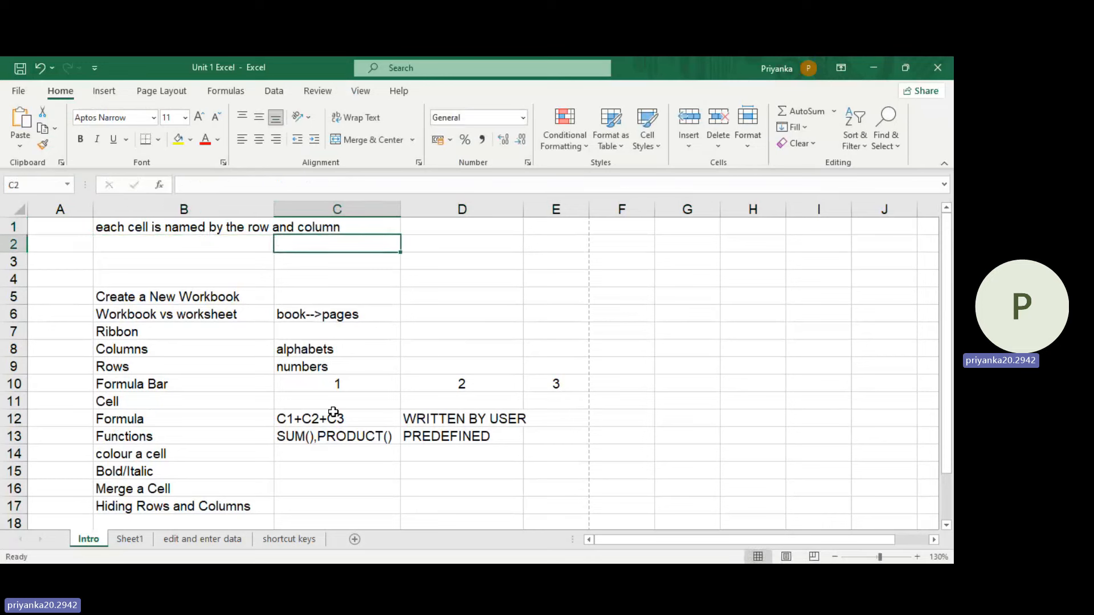
Step: Select cells B3, C3 and C11 in turn to check how each one is named
{"action": "left_click", "coordinate": [139, 255]}
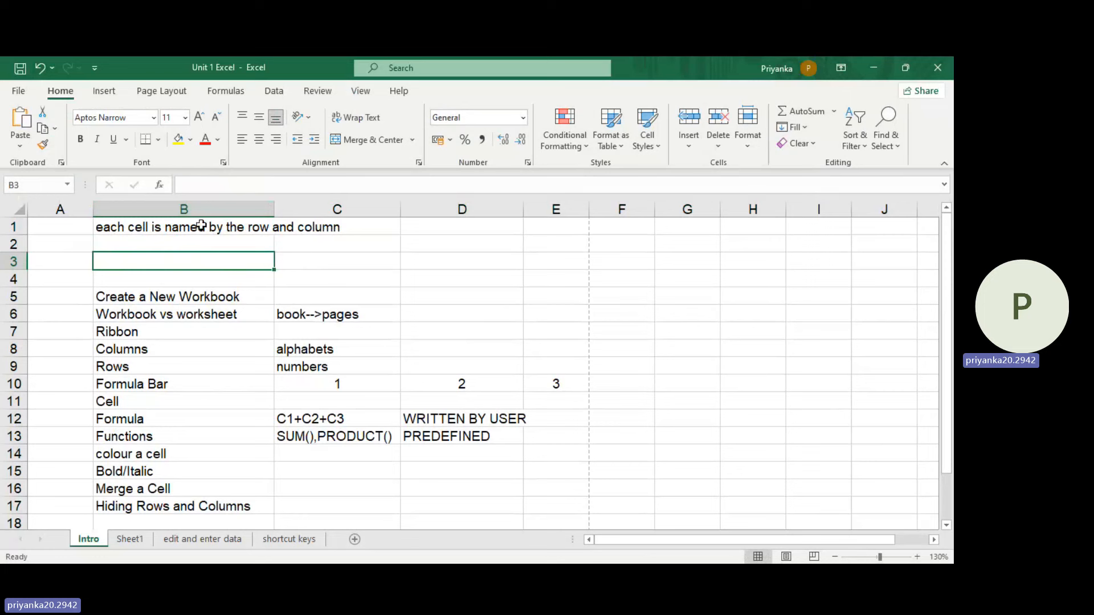
{"action": "left_click", "coordinate": [320, 261]}
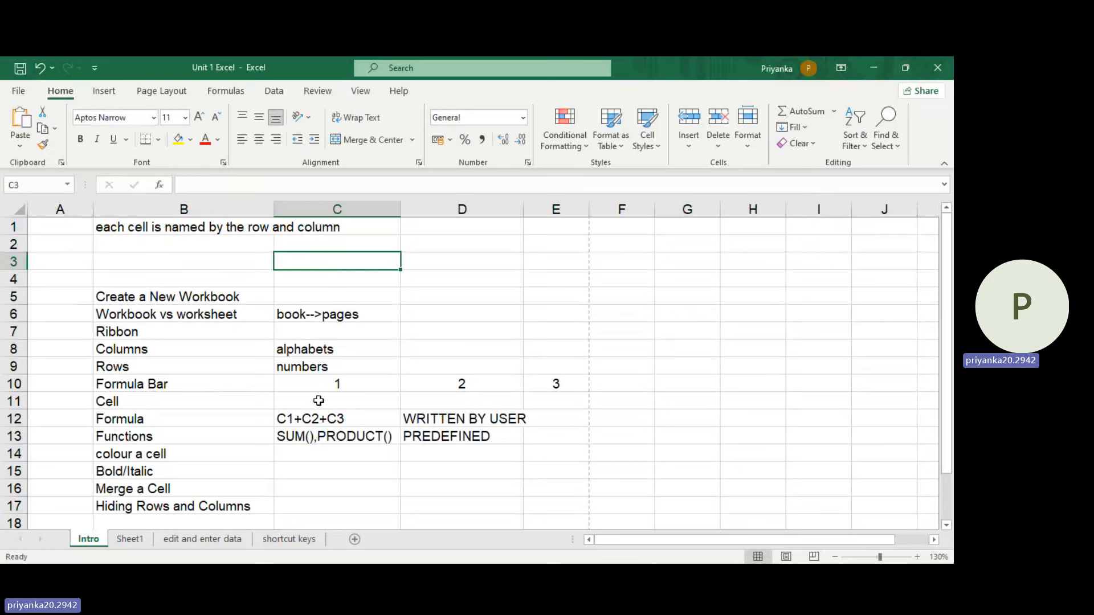
{"action": "left_click", "coordinate": [318, 401]}
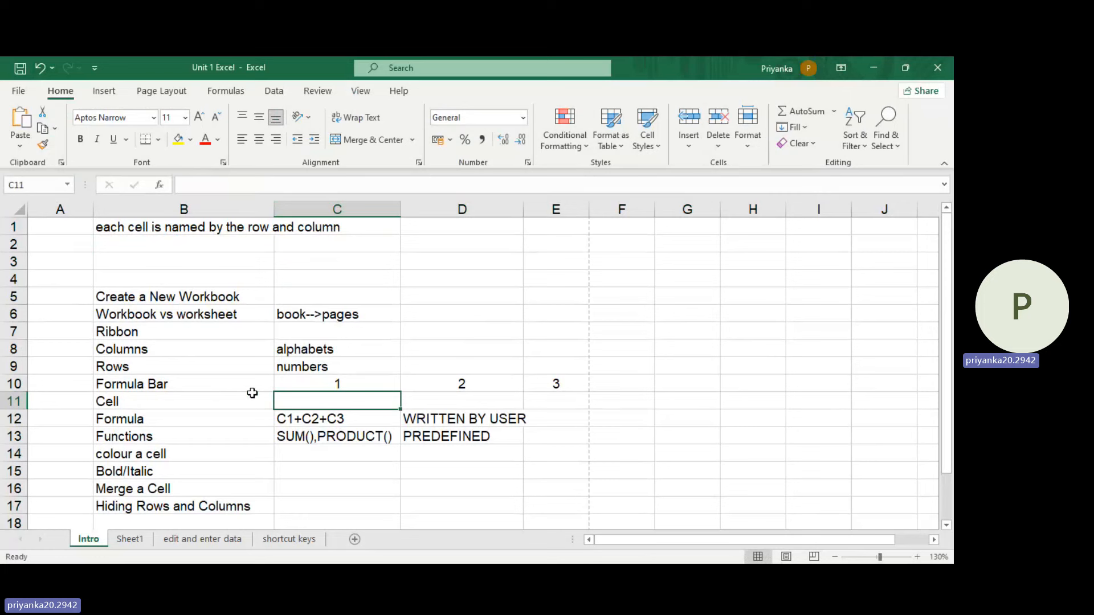
Step: Clear the numbers from cells C10 to E10 beside Formula Bar
{"action": "scroll", "coordinate": [251, 391], "scroll_direction": "down", "scroll_amount": 1}
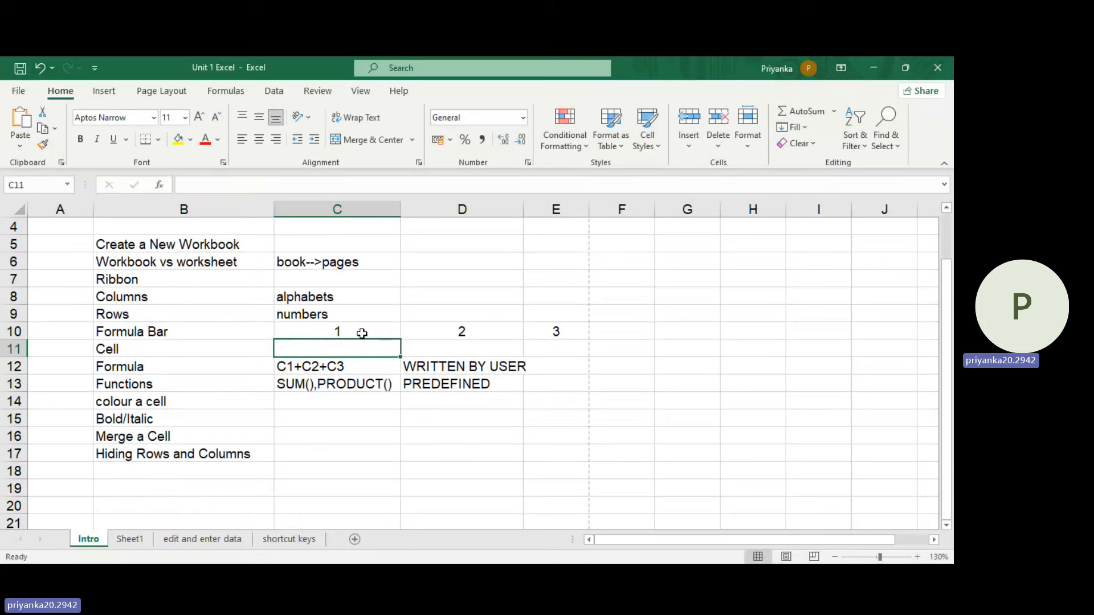
{"action": "left_click", "coordinate": [389, 330]}
{"action": "left_click_drag", "start_coordinate": [389, 330], "coordinate": [544, 325]}
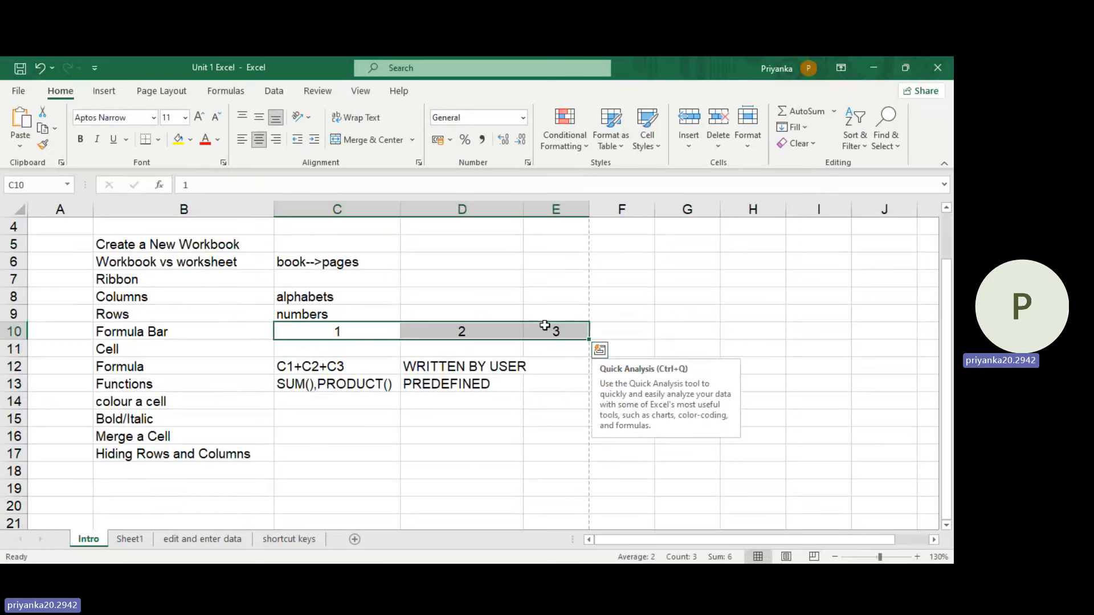
{"action": "key", "text": "Delete"}
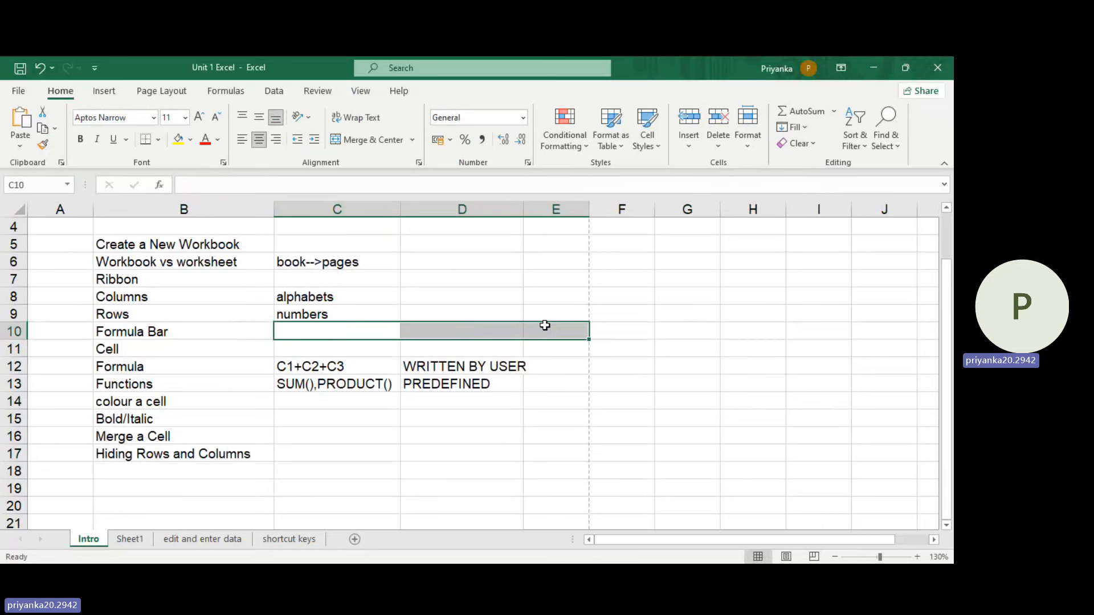
Step: Enter 31 in cell C10 and 53 in cell D10 beside Formula Bar
{"action": "left_click", "coordinate": [371, 331]}
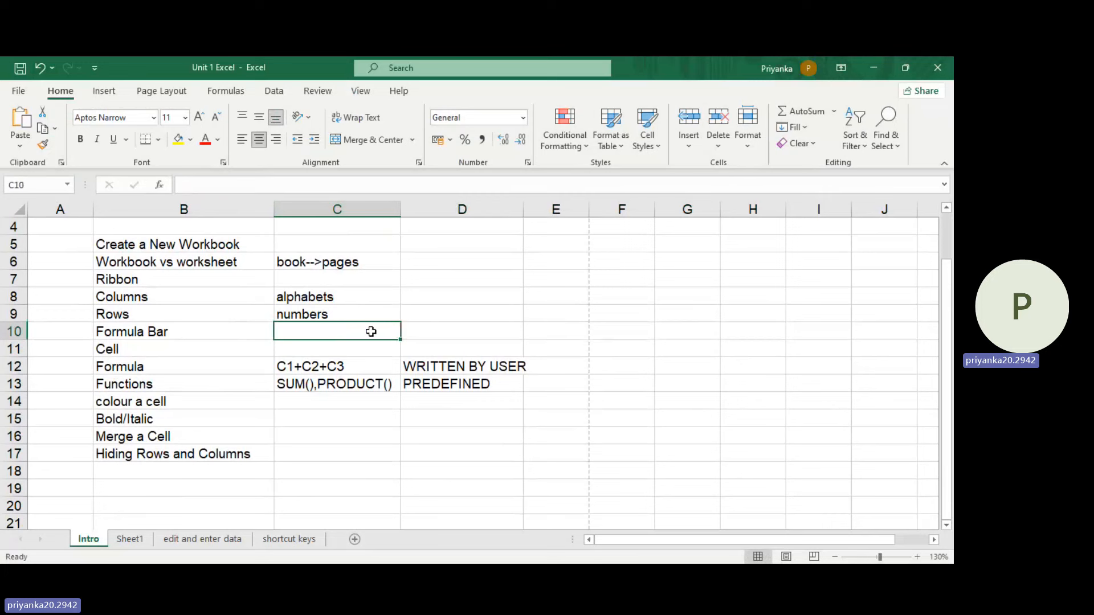
{"action": "type", "text": "3"}
{"action": "left_click", "coordinate": [472, 335]}
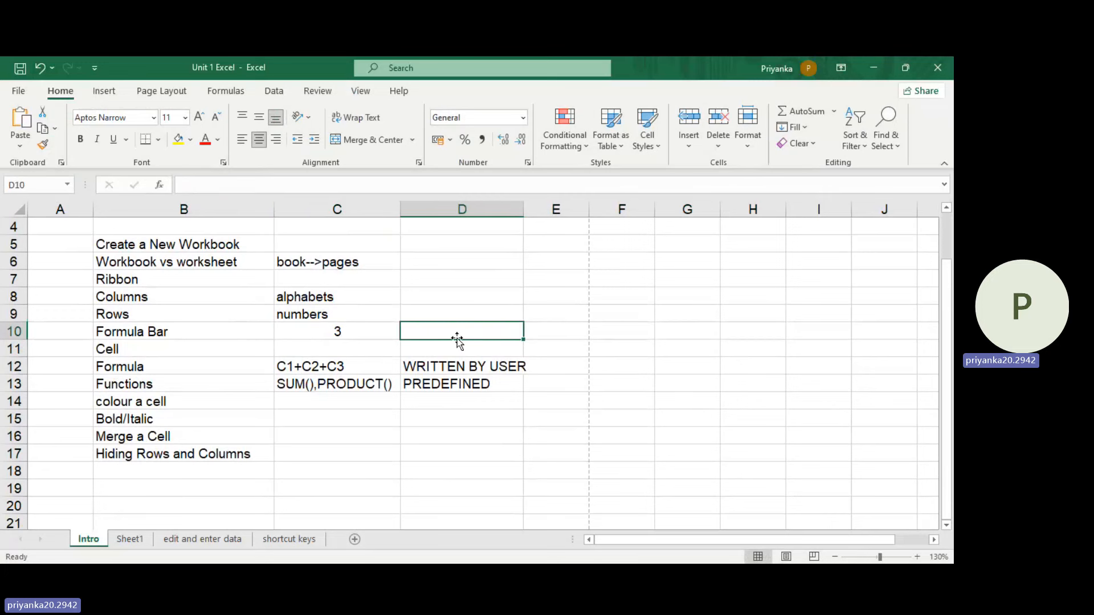
{"action": "double_click", "coordinate": [387, 332]}
{"action": "type", "text": "1"}
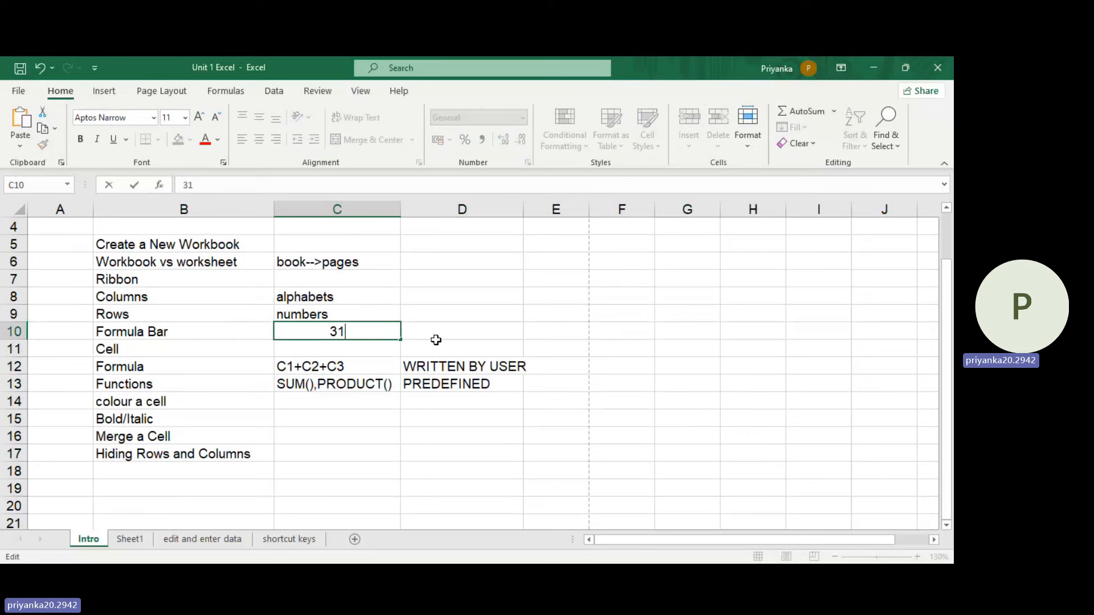
{"action": "left_click", "coordinate": [441, 340]}
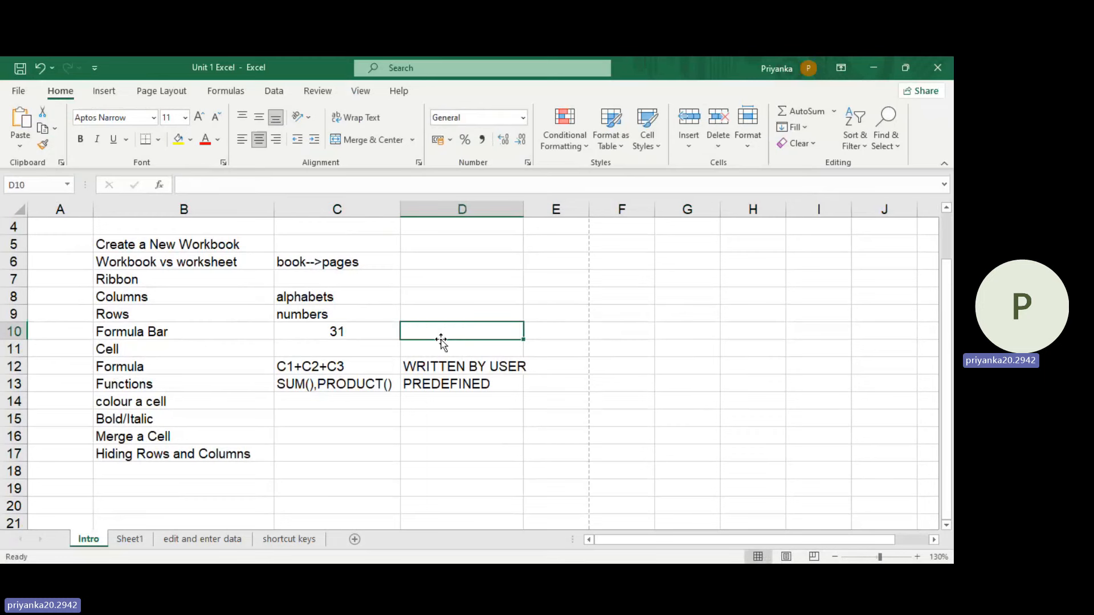
{"action": "type", "text": "53"}
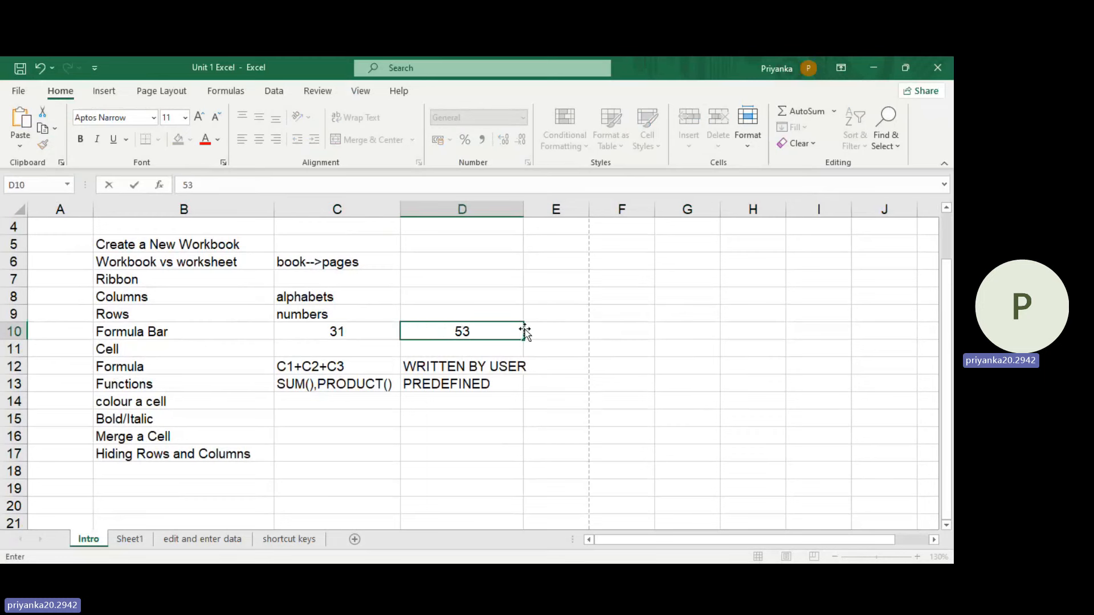
Step: Enter the formula =C10+D10 in cell E10, and select E10 to view its formula in the formula bar
{"action": "left_click", "coordinate": [541, 333]}
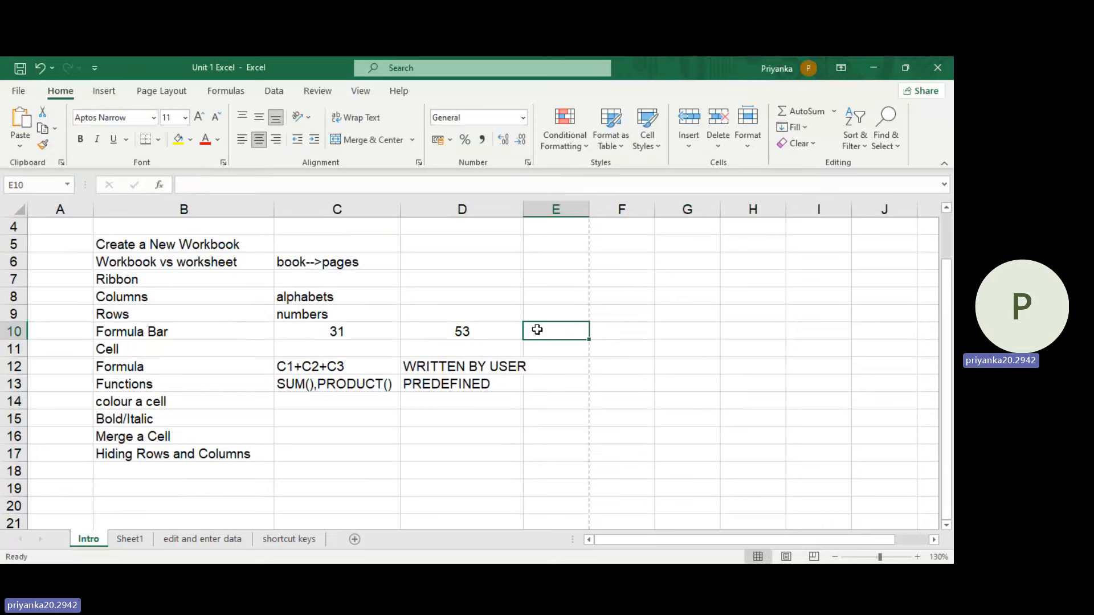
{"action": "type", "text": "="}
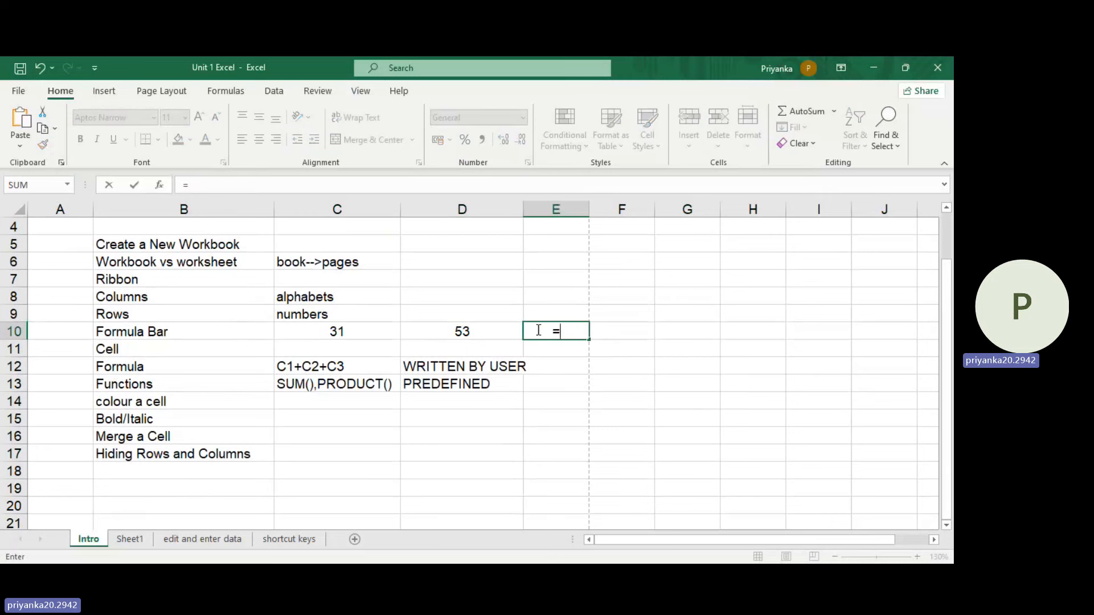
{"action": "left_click", "coordinate": [350, 333]}
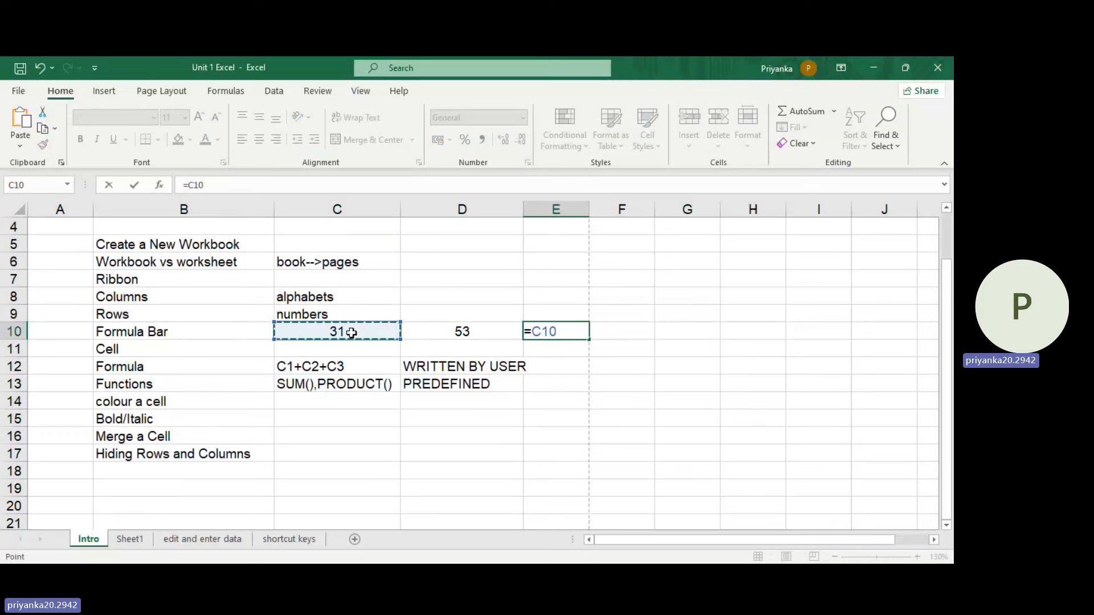
{"action": "type", "text": "+"}
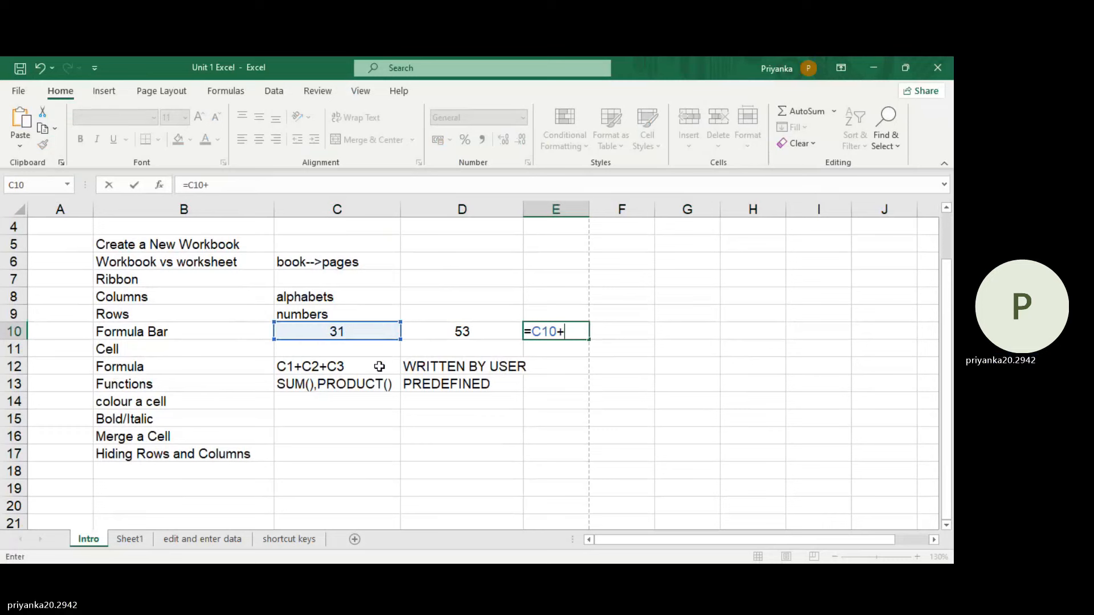
{"action": "left_click", "coordinate": [502, 330]}
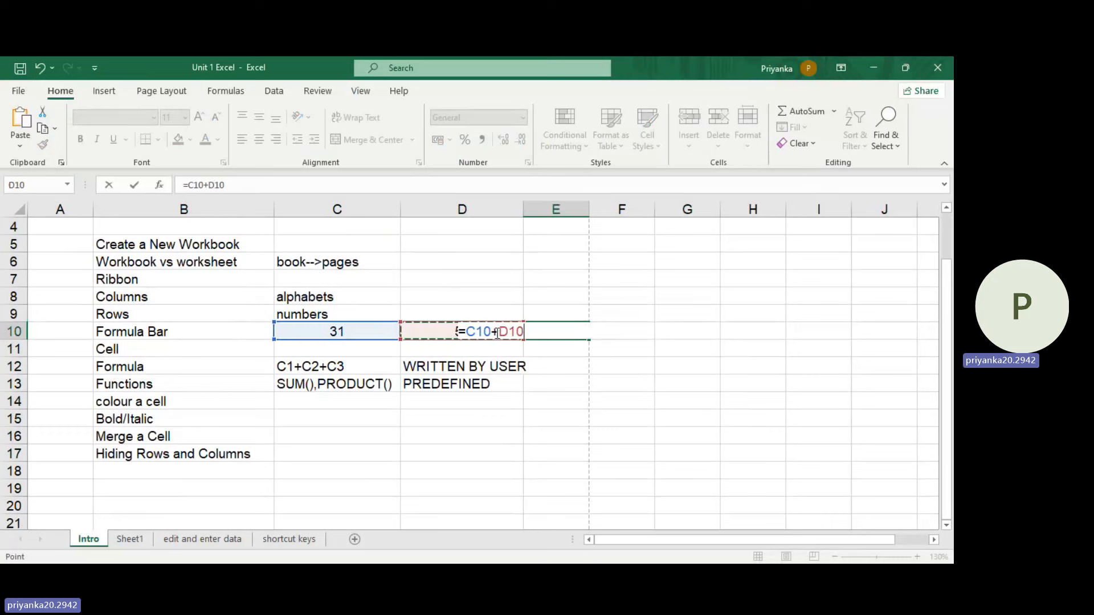
{"action": "key", "text": "Return"}
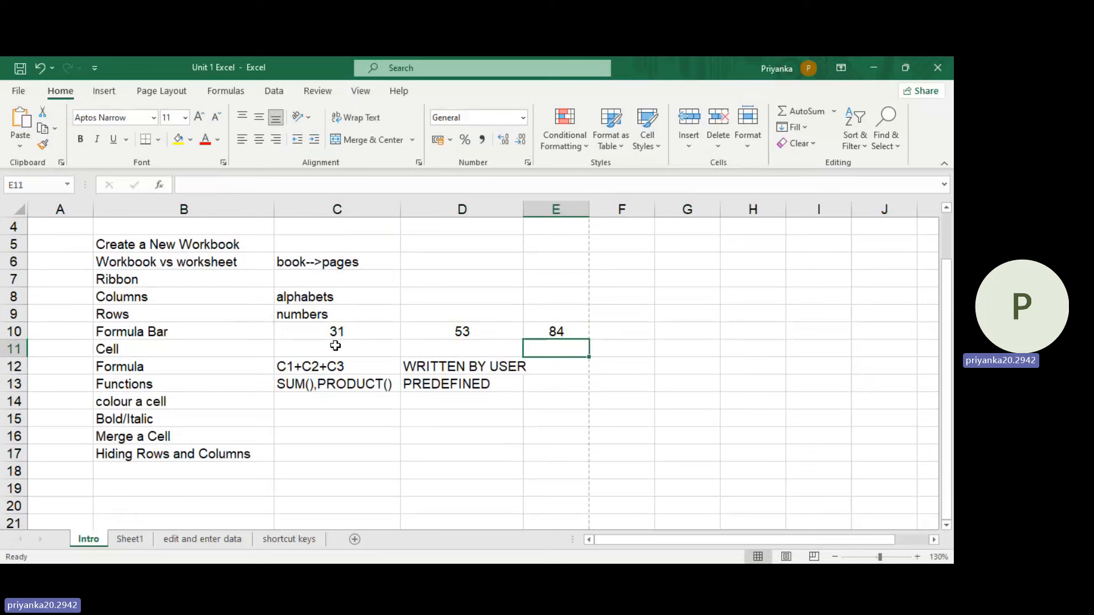
{"action": "left_click", "coordinate": [554, 329]}
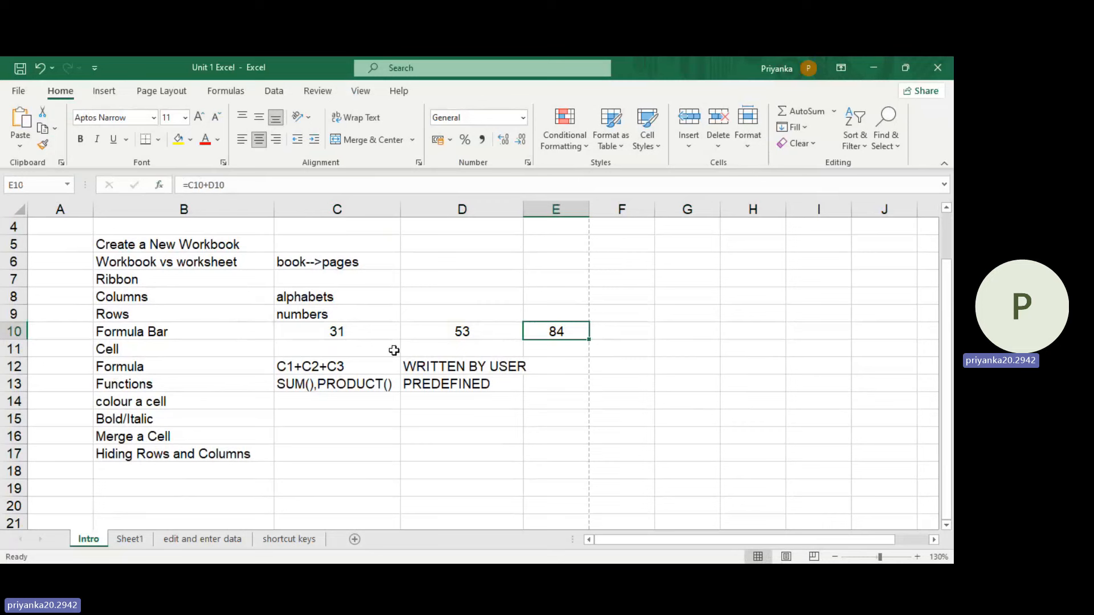
{"action": "left_click", "coordinate": [370, 332]}
Step: Review the Formula topic in row 12 with its notes, and compare it with the example formula in E10
{"action": "left_click", "coordinate": [175, 371]}
{"action": "scroll", "coordinate": [213, 383], "scroll_direction": "down", "scroll_amount": 2}
{"action": "scroll", "coordinate": [213, 386], "scroll_direction": "up", "scroll_amount": 1}
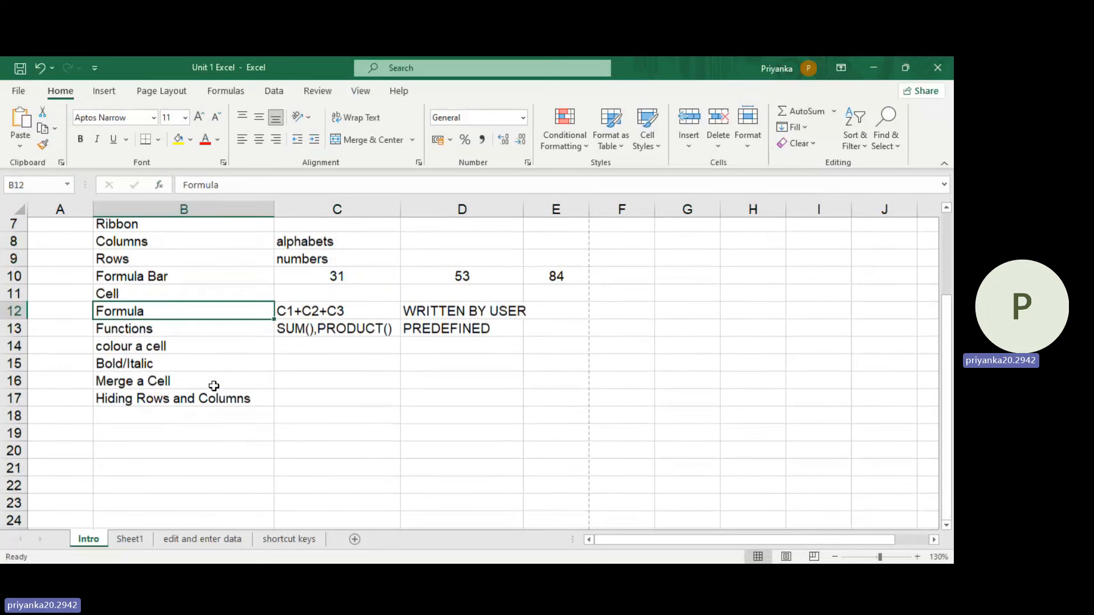
{"action": "left_click", "coordinate": [918, 557]}
{"action": "left_click", "coordinate": [917, 557]}
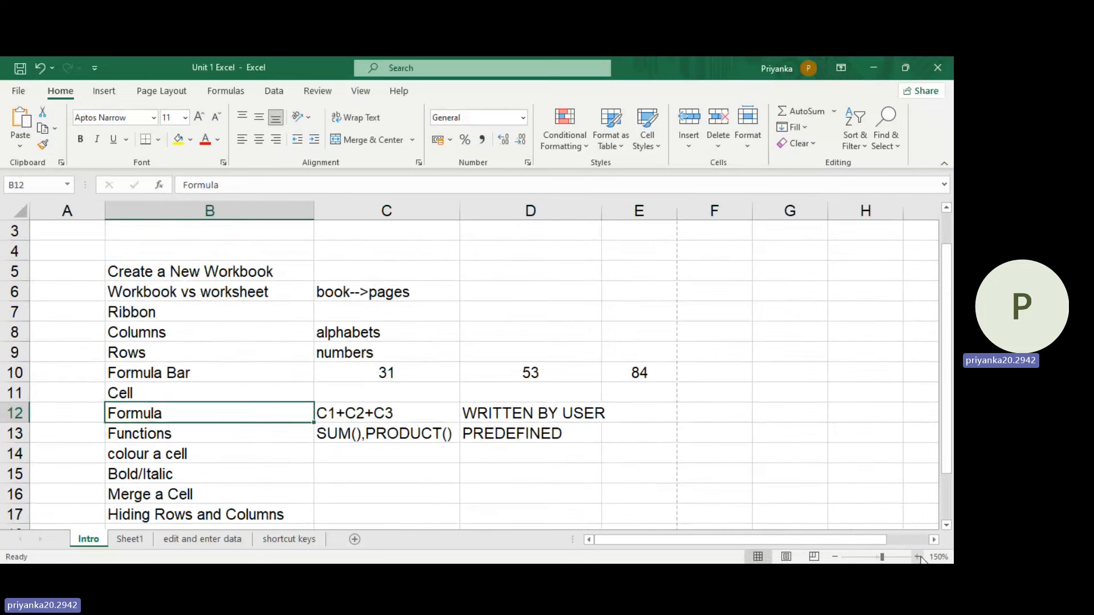
{"action": "scroll", "coordinate": [696, 442], "scroll_direction": "down", "scroll_amount": 3}
{"action": "scroll", "coordinate": [695, 442], "scroll_direction": "up", "scroll_amount": 1}
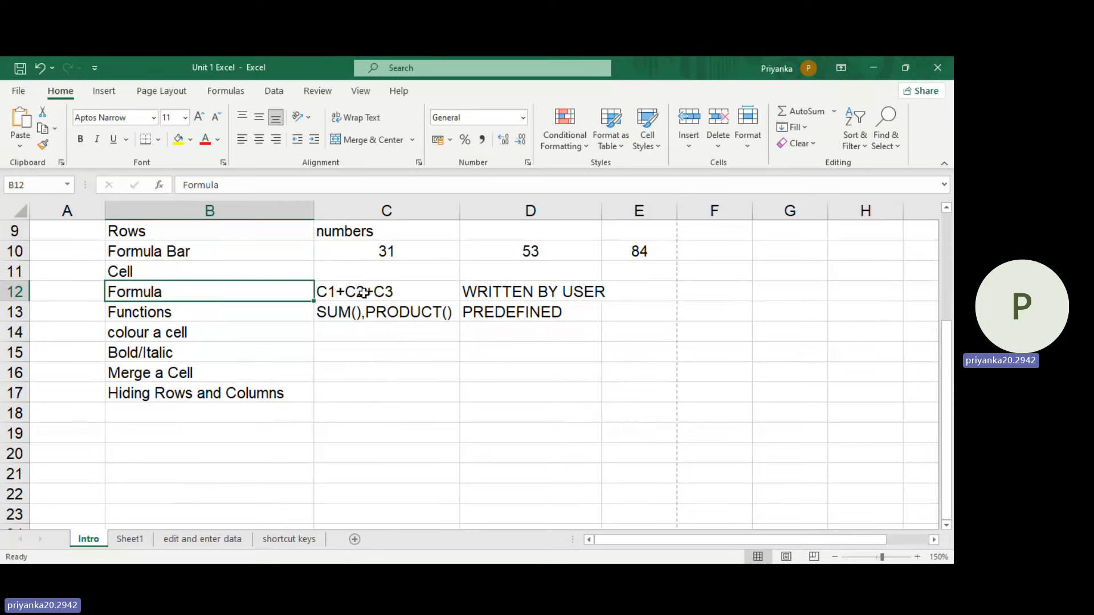
{"action": "left_click", "coordinate": [551, 296]}
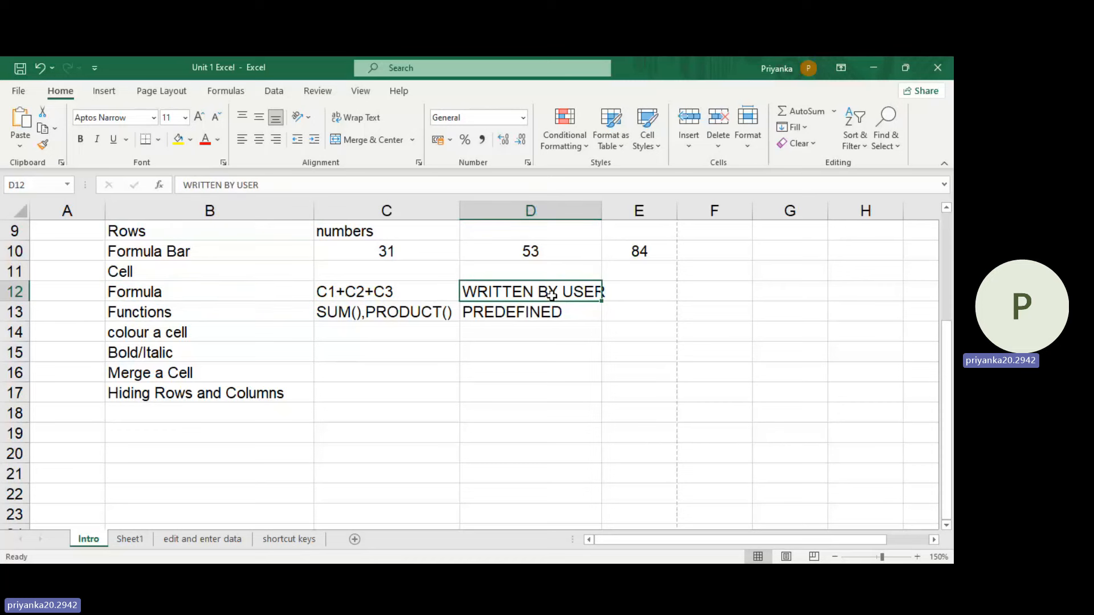
{"action": "left_click", "coordinate": [444, 298]}
{"action": "left_click", "coordinate": [648, 249]}
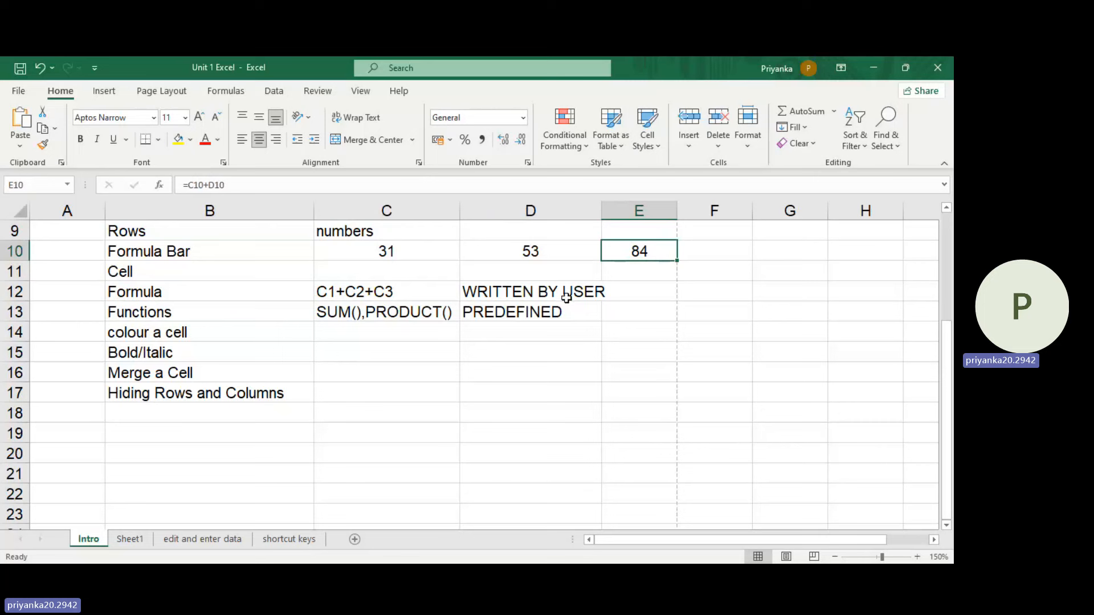
Step: Review the Functions notes in cells C13 and D13
{"action": "left_click", "coordinate": [425, 309]}
{"action": "left_click", "coordinate": [512, 309]}
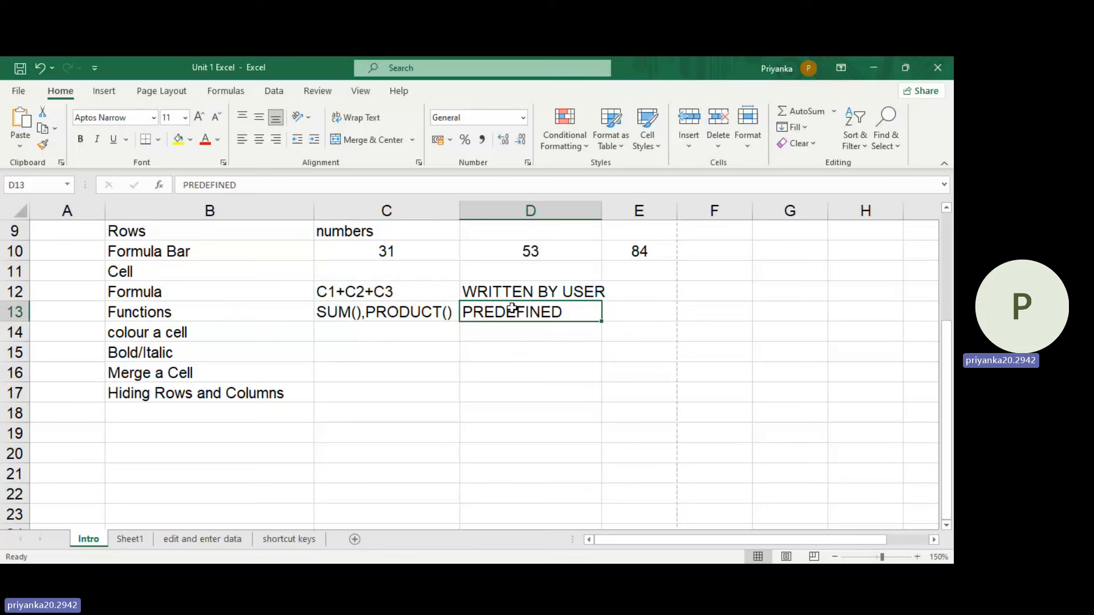
{"action": "left_click", "coordinate": [437, 313]}
Step: Enter the formula =SUM(C10:D10) in cell E11, and revisit the Formula and Functions notes in D12 and D13
{"action": "left_click", "coordinate": [634, 276]}
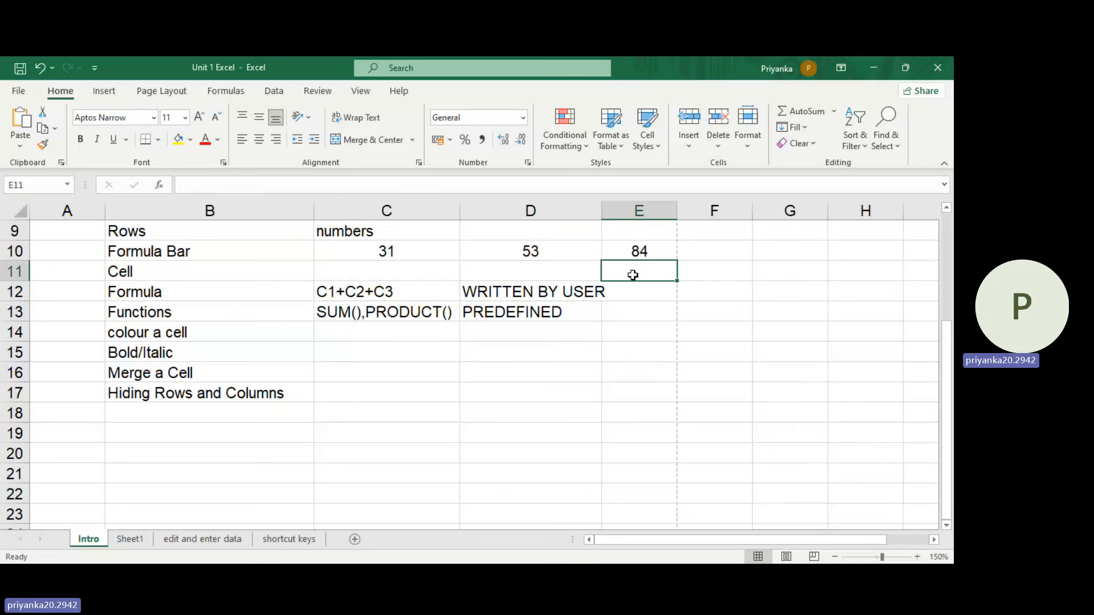
{"action": "type", "text": "="}
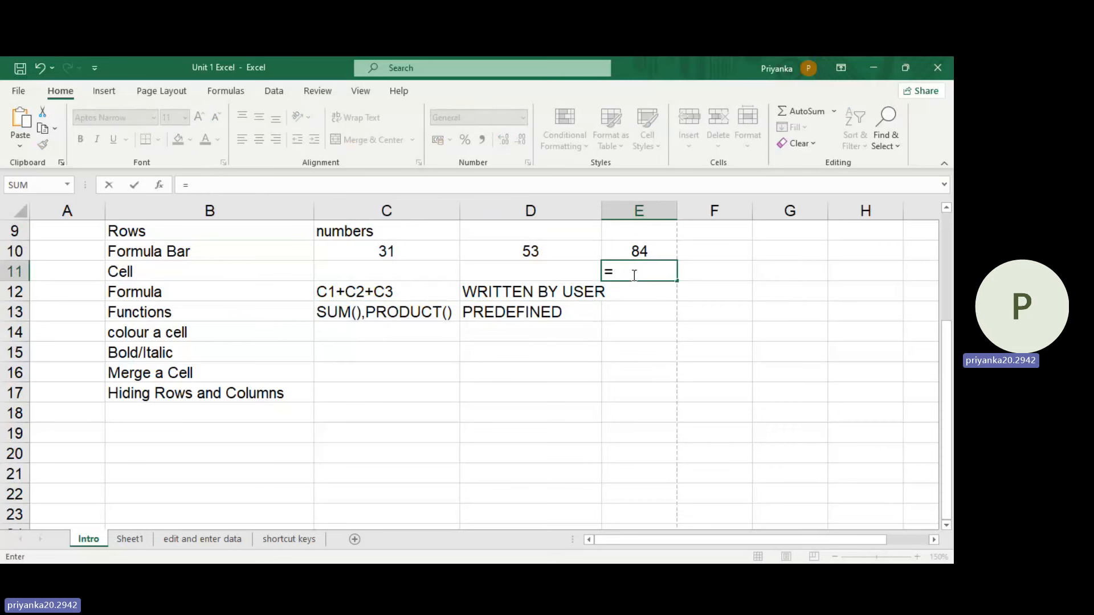
{"action": "type", "text": "sum("}
{"action": "left_click_drag", "start_coordinate": [386, 249], "coordinate": [533, 251]}
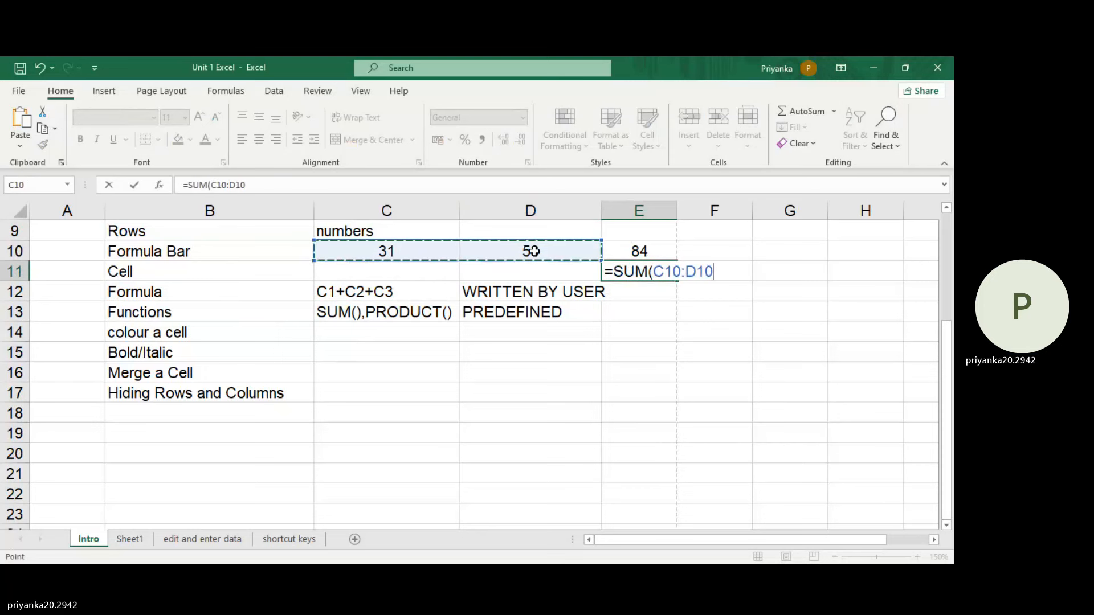
{"action": "type", "text": ")"}
{"action": "key", "text": "Return"}
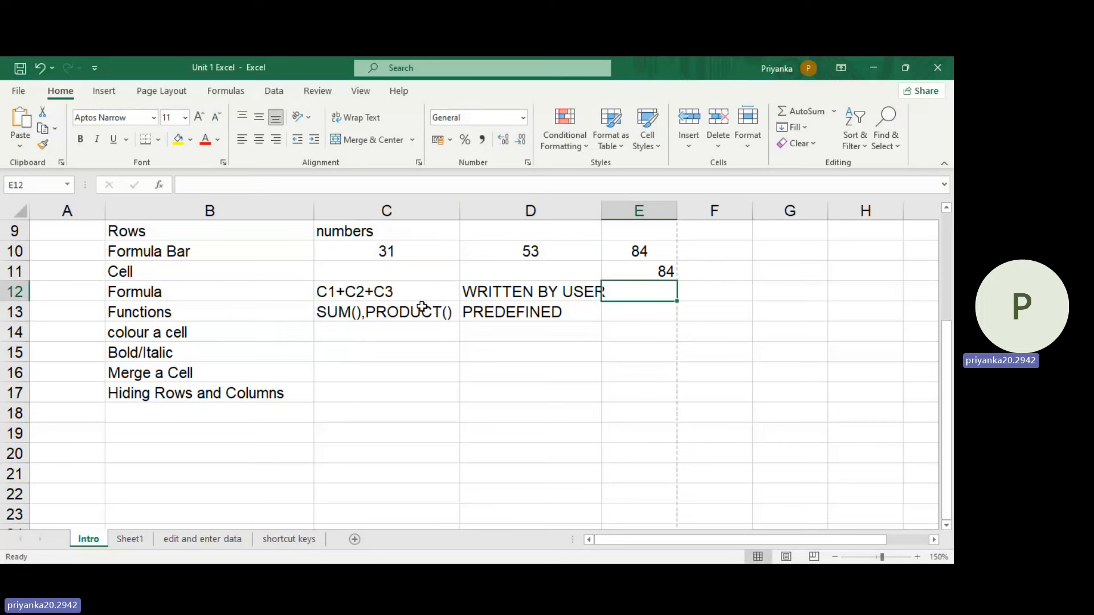
{"action": "left_click", "coordinate": [237, 297]}
{"action": "left_click", "coordinate": [501, 292]}
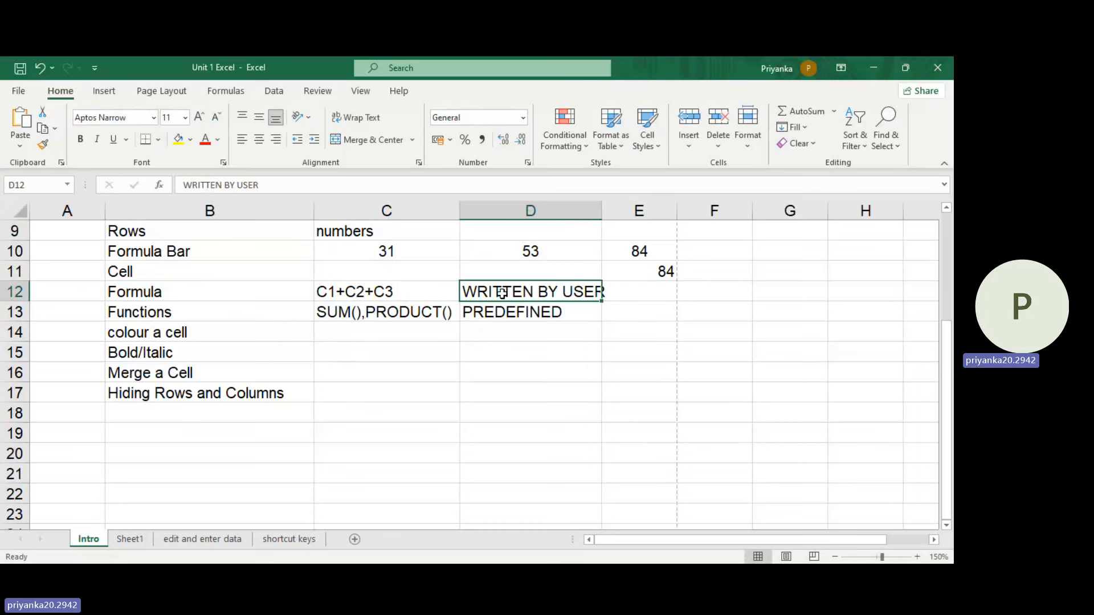
{"action": "left_click", "coordinate": [489, 311]}
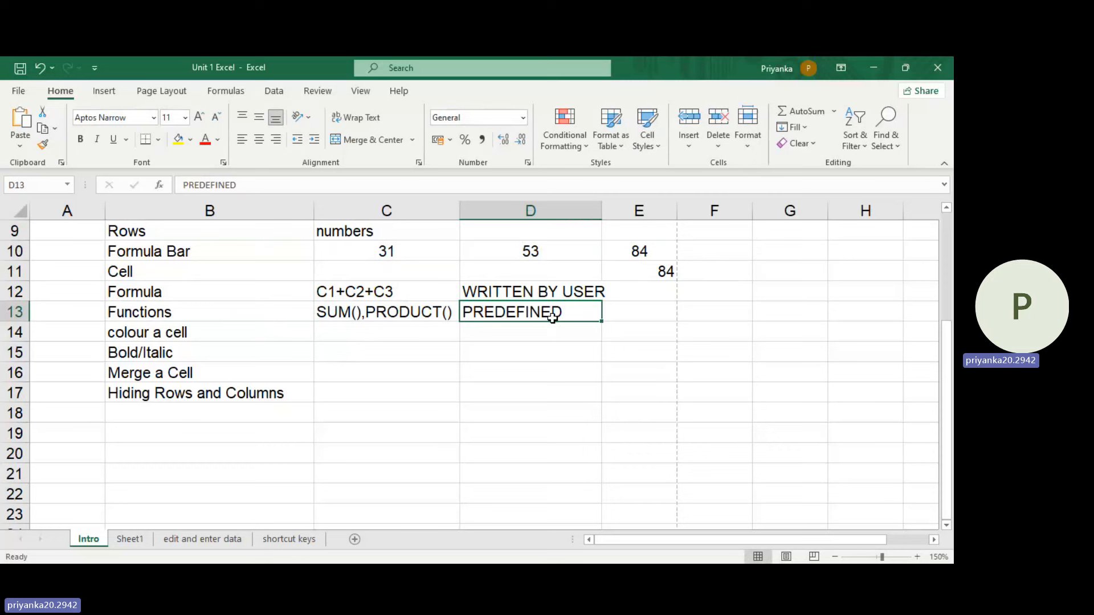
Step: Fill the "colour a cell" topic in cell B14 with a light blue theme color
{"action": "left_click", "coordinate": [210, 330]}
{"action": "left_click", "coordinate": [335, 330]}
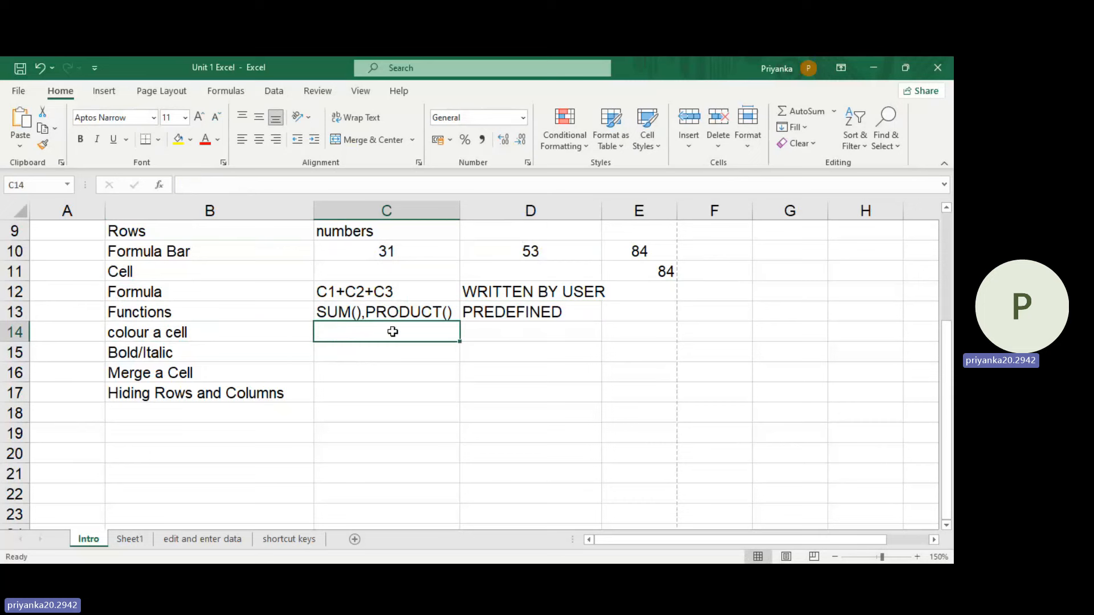
{"action": "left_click", "coordinate": [235, 340]}
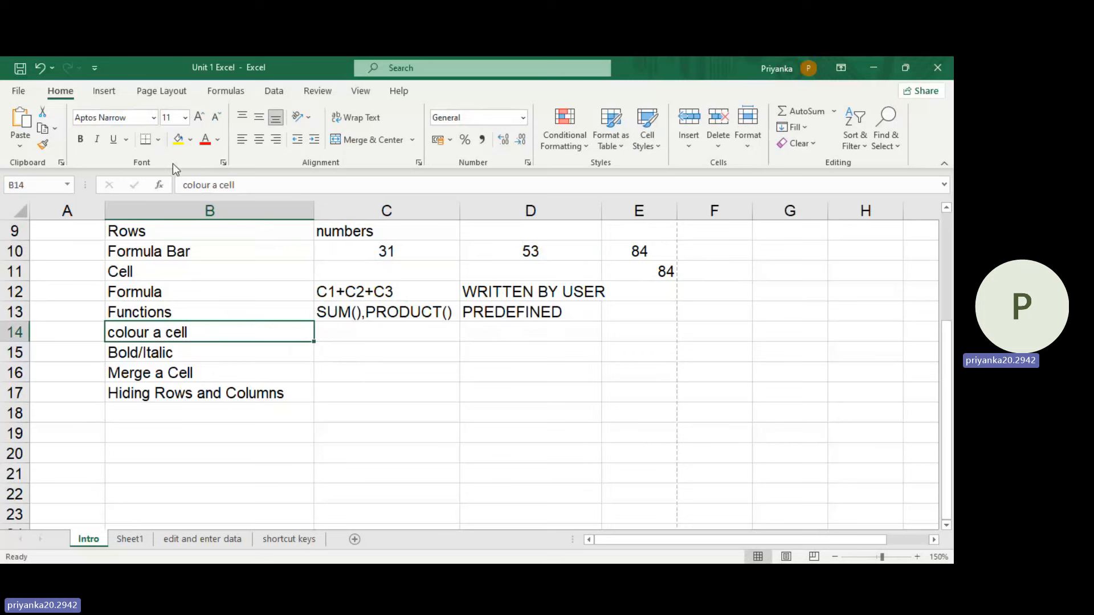
{"action": "left_click", "coordinate": [192, 139]}
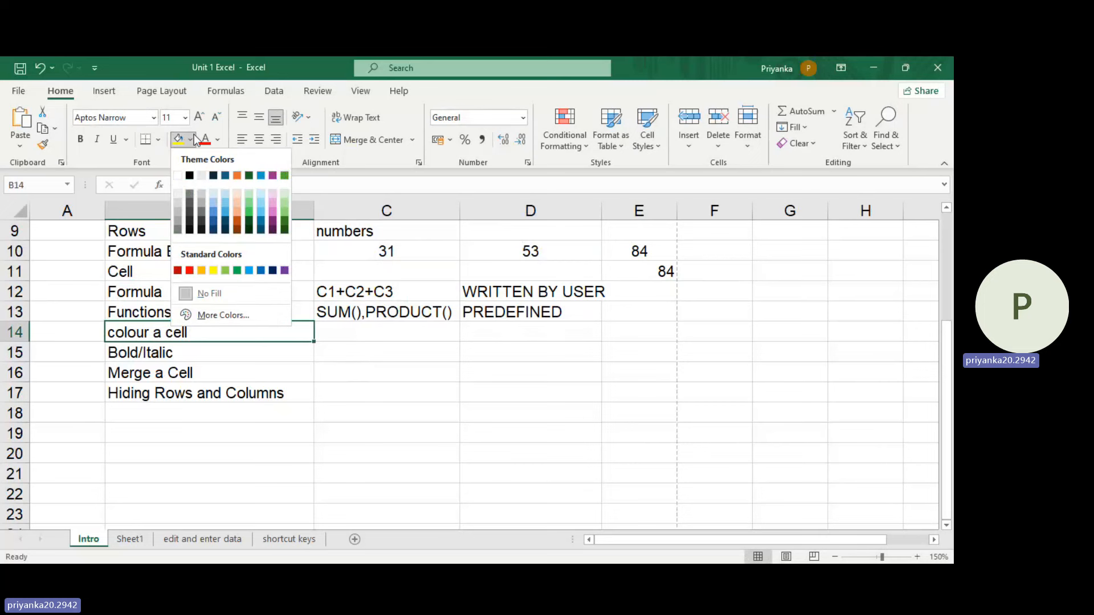
{"action": "left_click", "coordinate": [259, 212]}
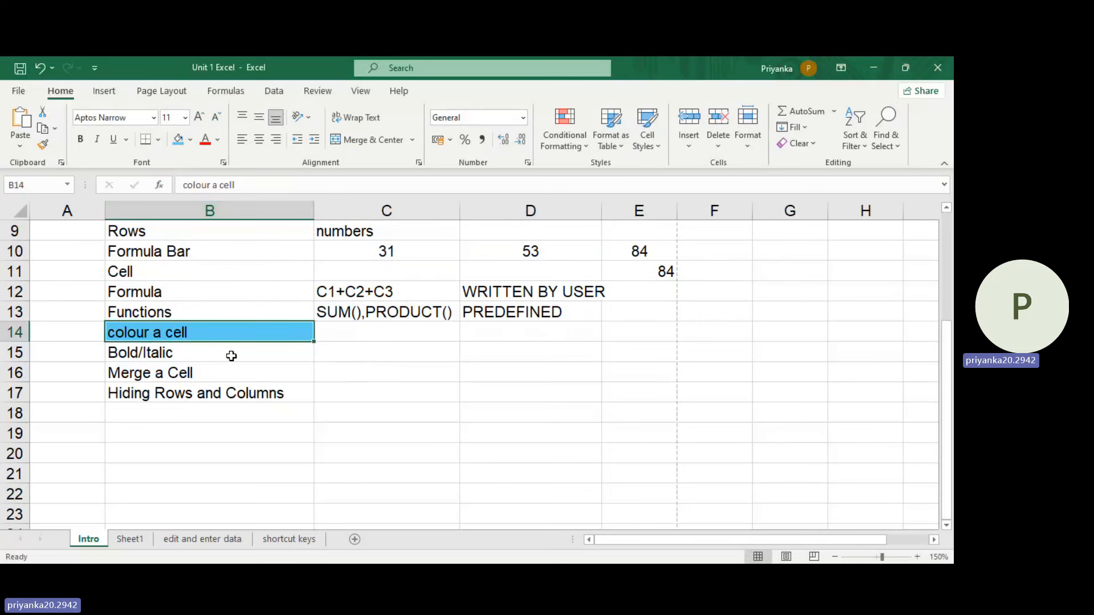
Step: Fill the function examples in cell C13 with a pink-purple theme color
{"action": "left_click", "coordinate": [417, 330]}
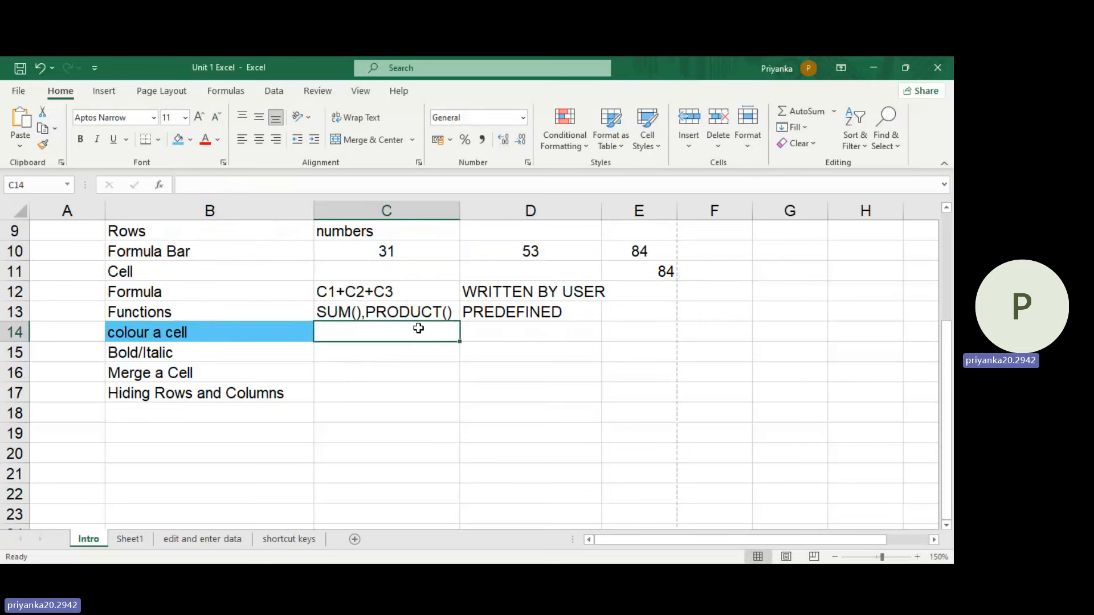
{"action": "left_click", "coordinate": [403, 311]}
{"action": "left_click", "coordinate": [190, 140]}
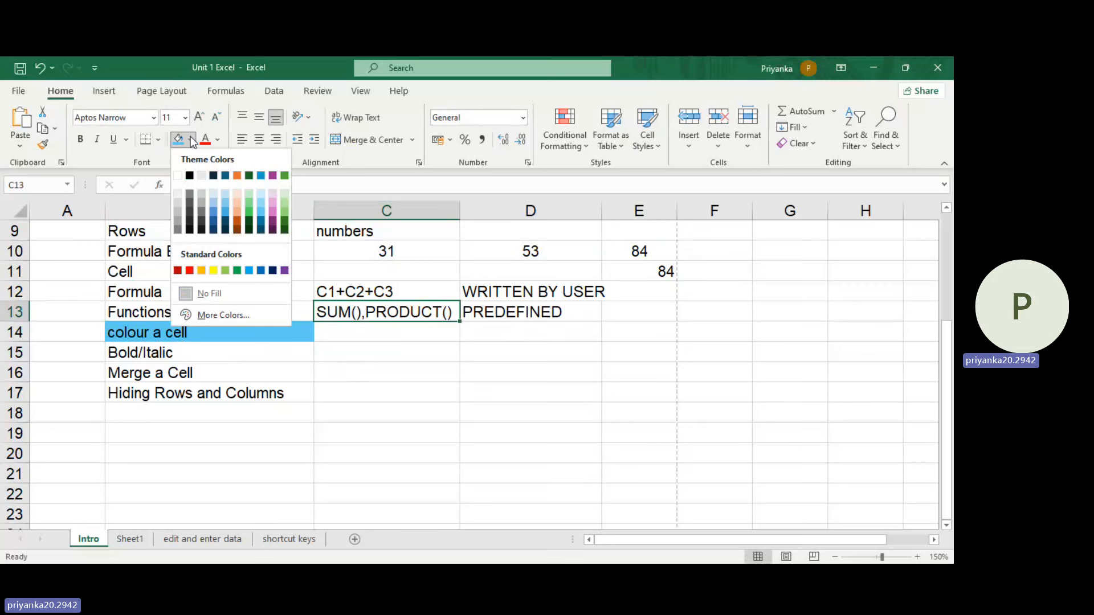
{"action": "left_click", "coordinate": [275, 213]}
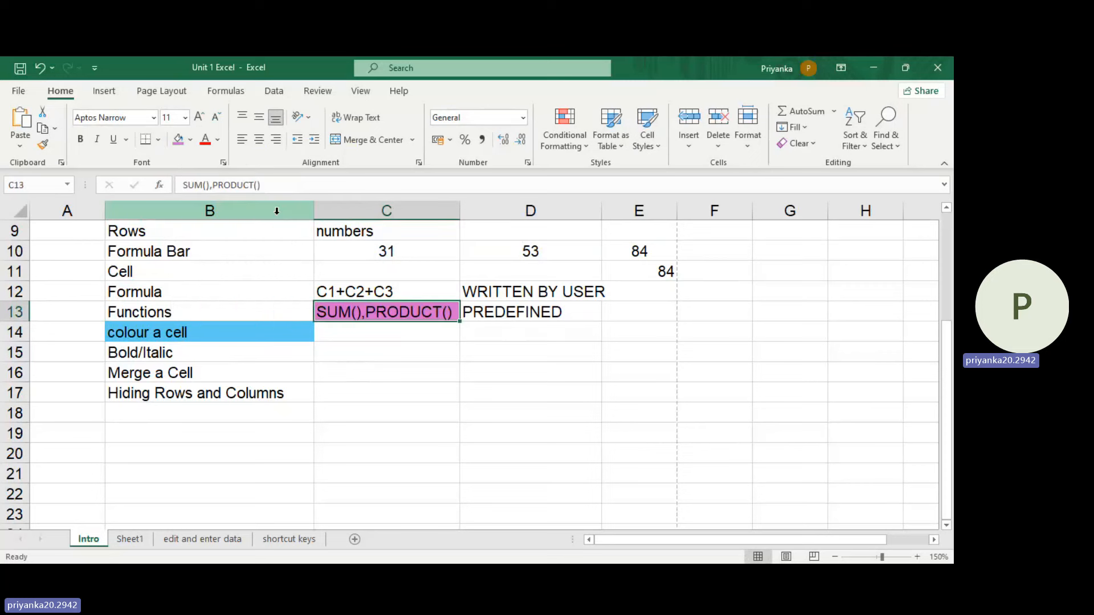
Step: Enter "Excel first class" in cell C15 beside Bold/Italic and make the text bold
{"action": "left_click", "coordinate": [207, 363]}
{"action": "left_click", "coordinate": [355, 356]}
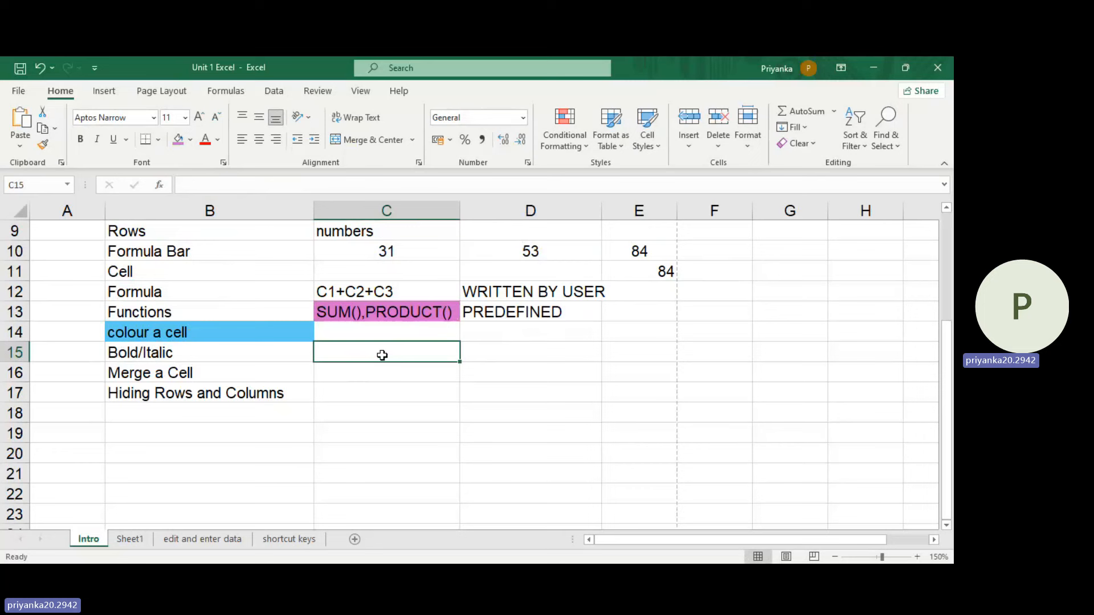
{"action": "type", "text": "Excel "}
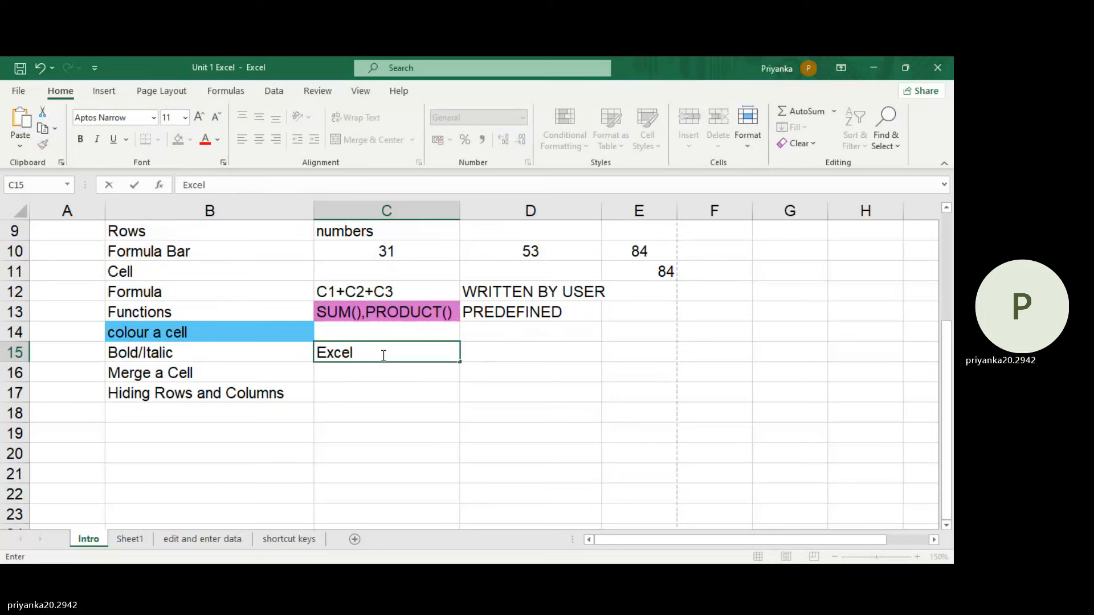
{"action": "type", "text": "first classs\\"}
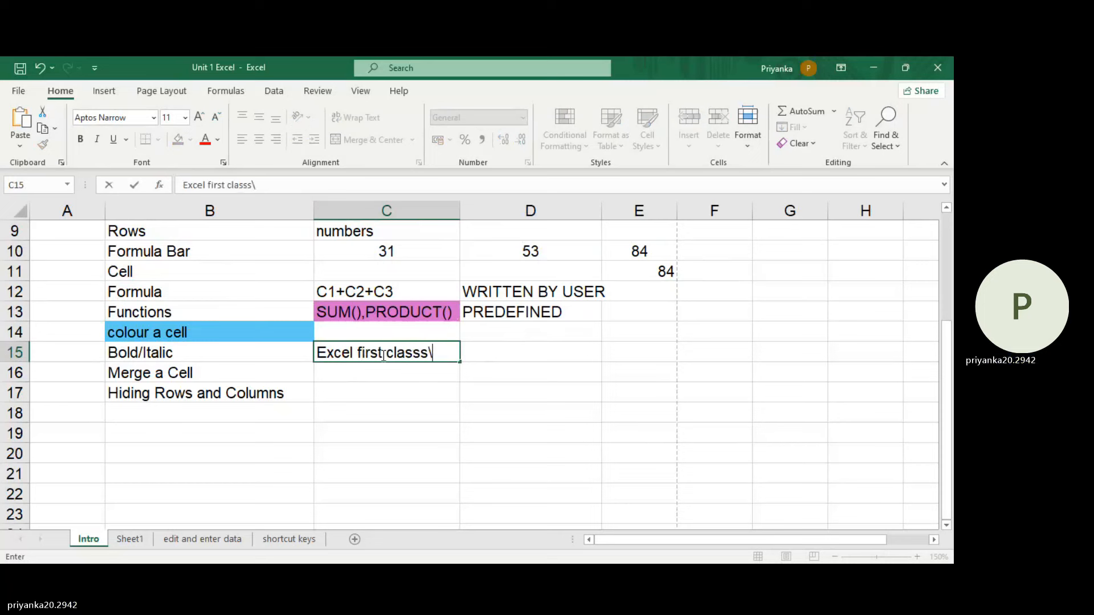
{"action": "key", "text": "BackSpace"}
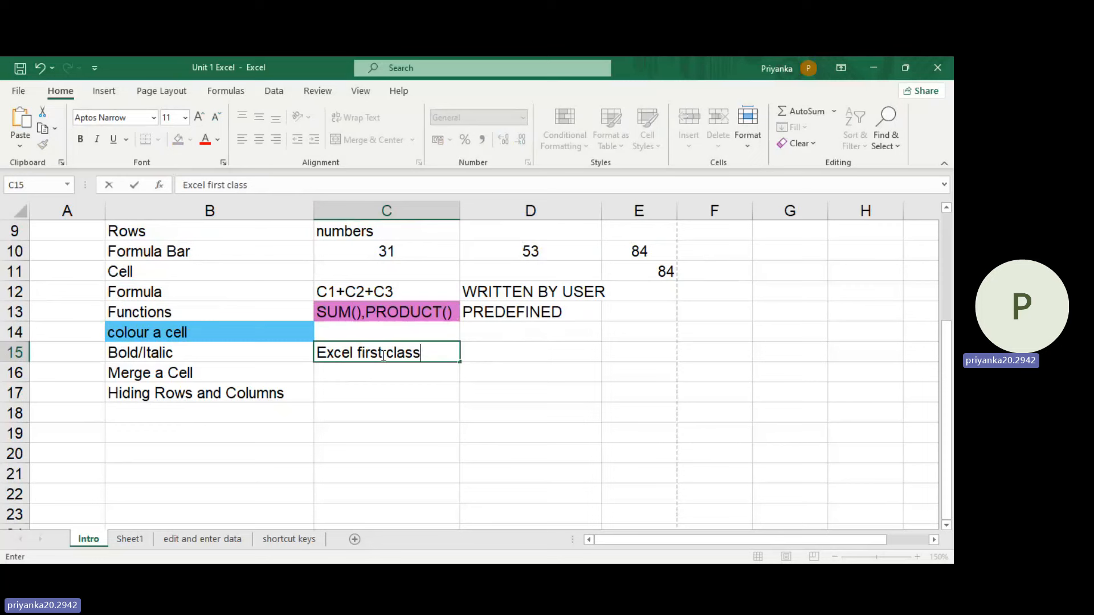
{"action": "key", "text": "Return"}
{"action": "left_click", "coordinate": [388, 356]}
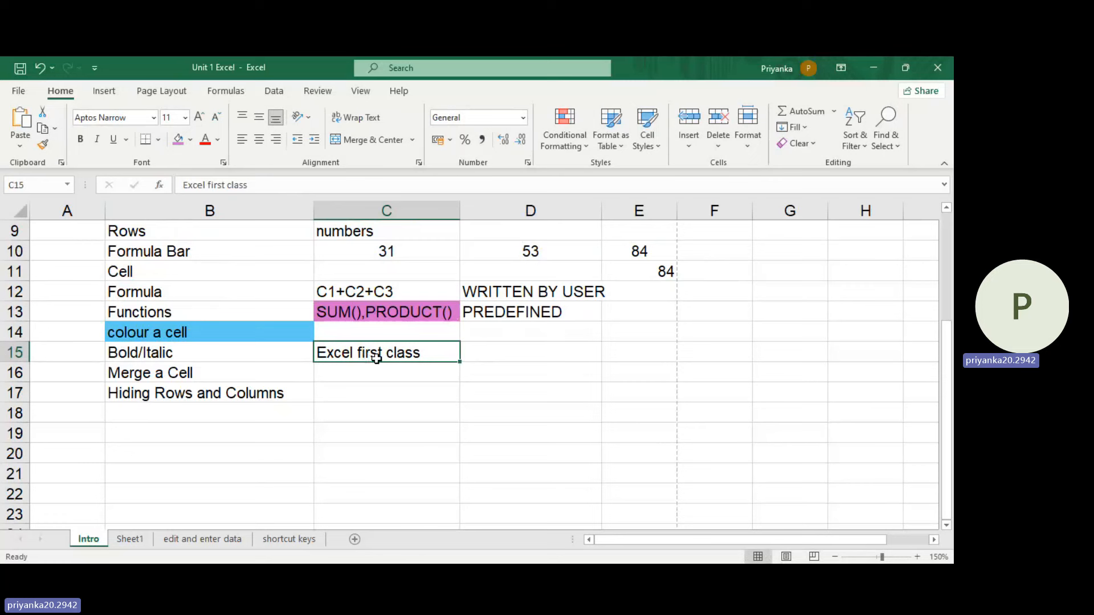
{"action": "left_click", "coordinate": [78, 141]}
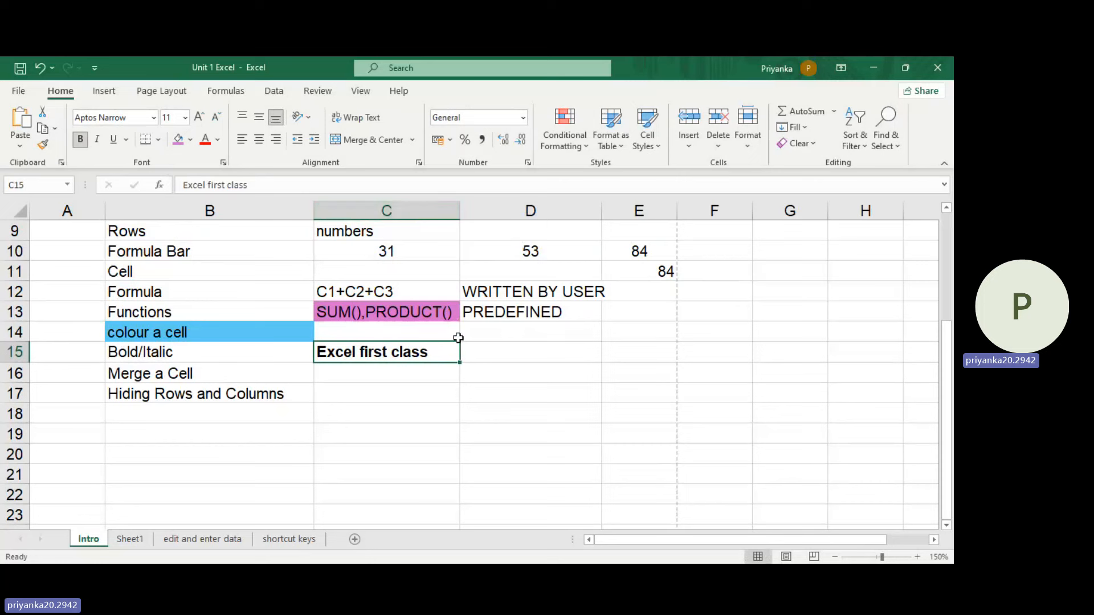
Step: Enter the shortcut note "Ctrl+B" in cell D15 beside the bold sample text
{"action": "left_click", "coordinate": [511, 346]}
{"action": "type", "text": "Ctr"}
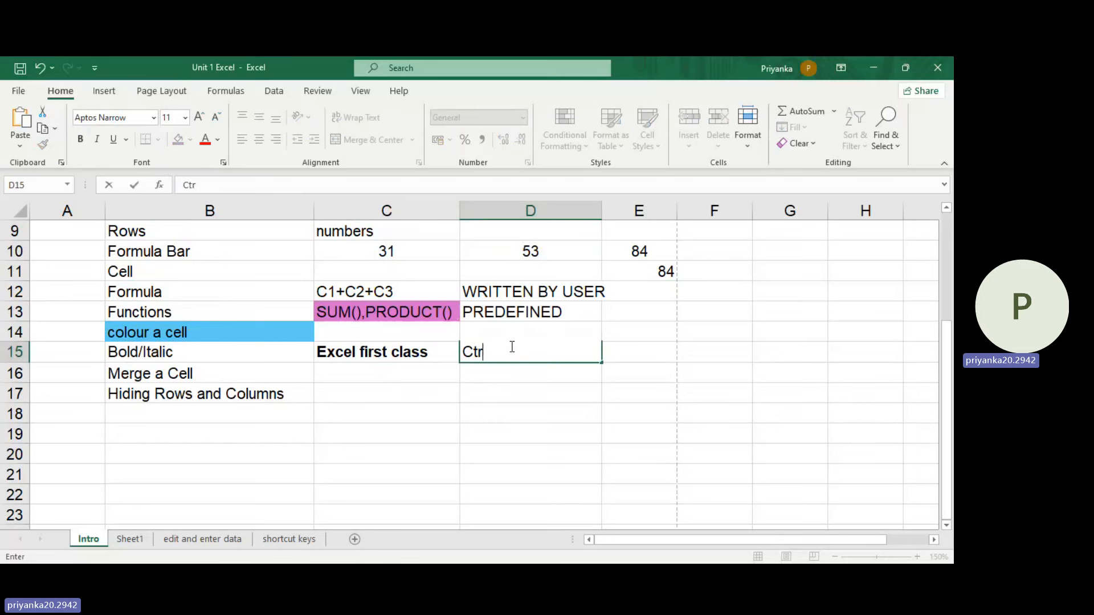
{"action": "type", "text": "l+B"}
{"action": "left_click", "coordinate": [548, 392]}
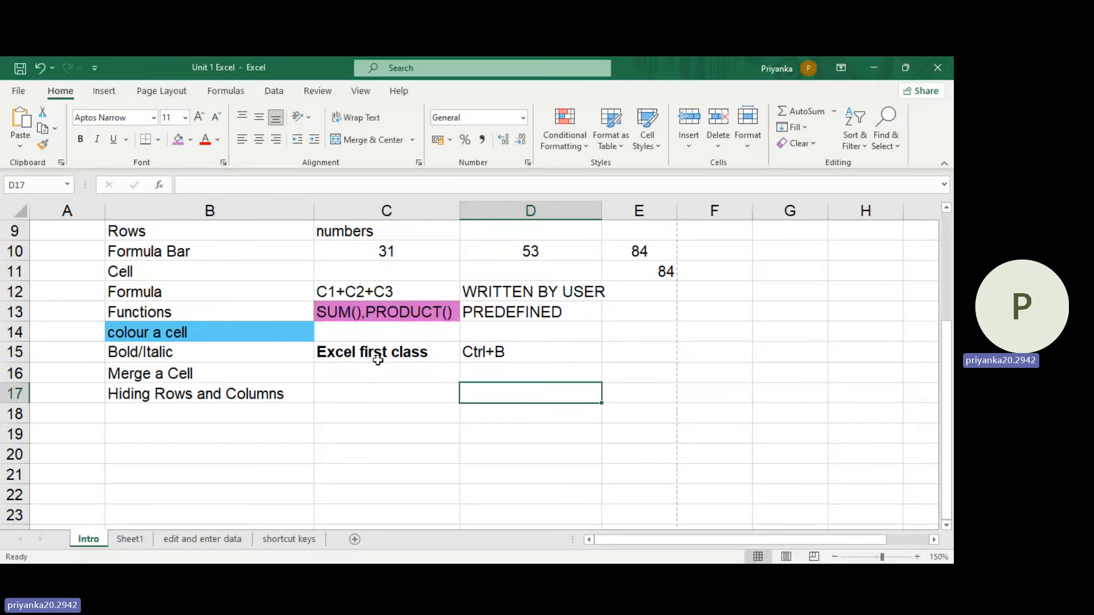
Step: Toggle bold off and on for the sample text in C15, and replace the bold with italic
{"action": "left_click", "coordinate": [441, 352]}
{"action": "key", "text": "ctrl+b"}
{"action": "key", "text": "ctrl+b"}
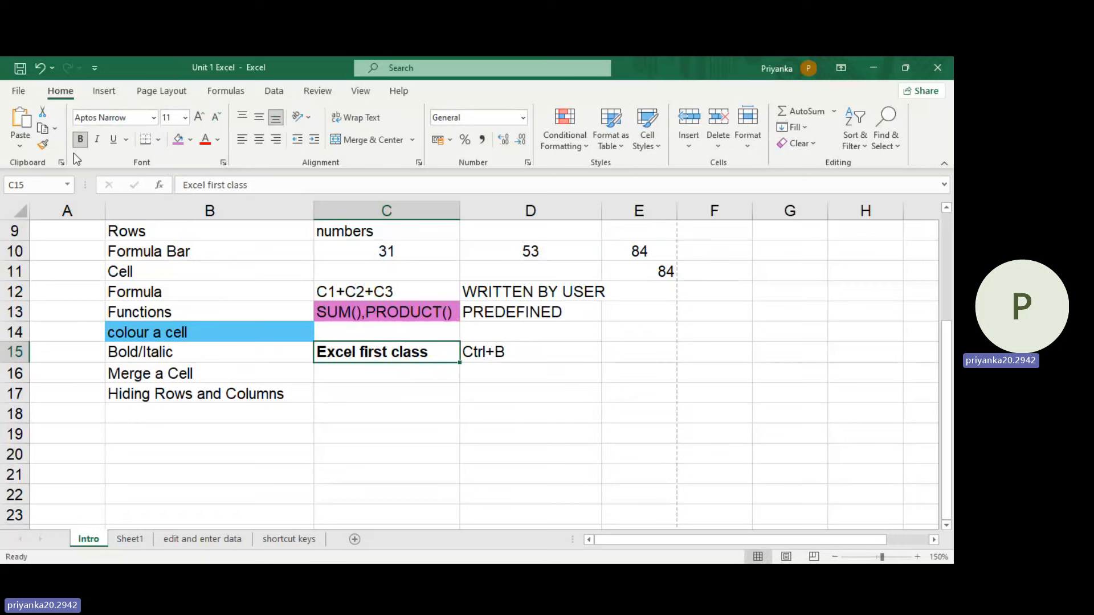
{"action": "left_click", "coordinate": [81, 139]}
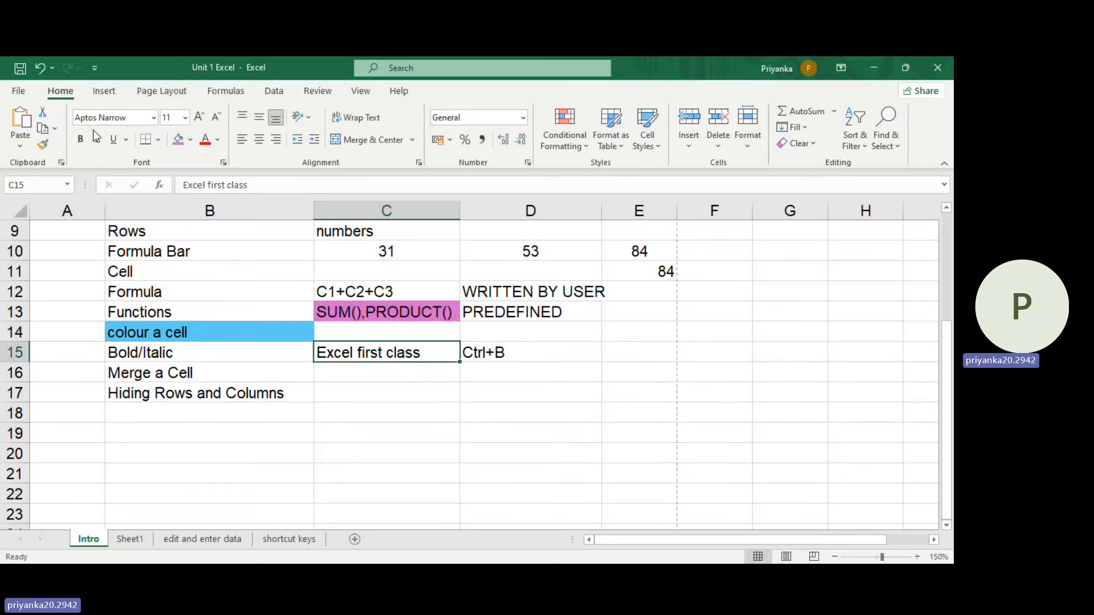
{"action": "left_click", "coordinate": [98, 141]}
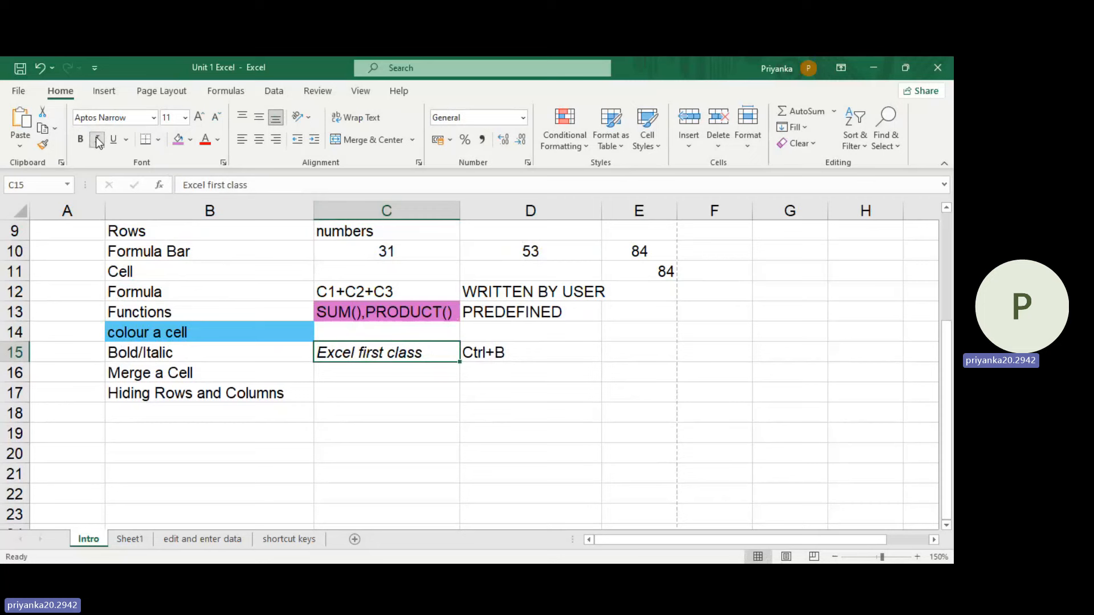
Step: Change the shortcut note in cell D15 to "Ctrl+I"
{"action": "left_click", "coordinate": [471, 350]}
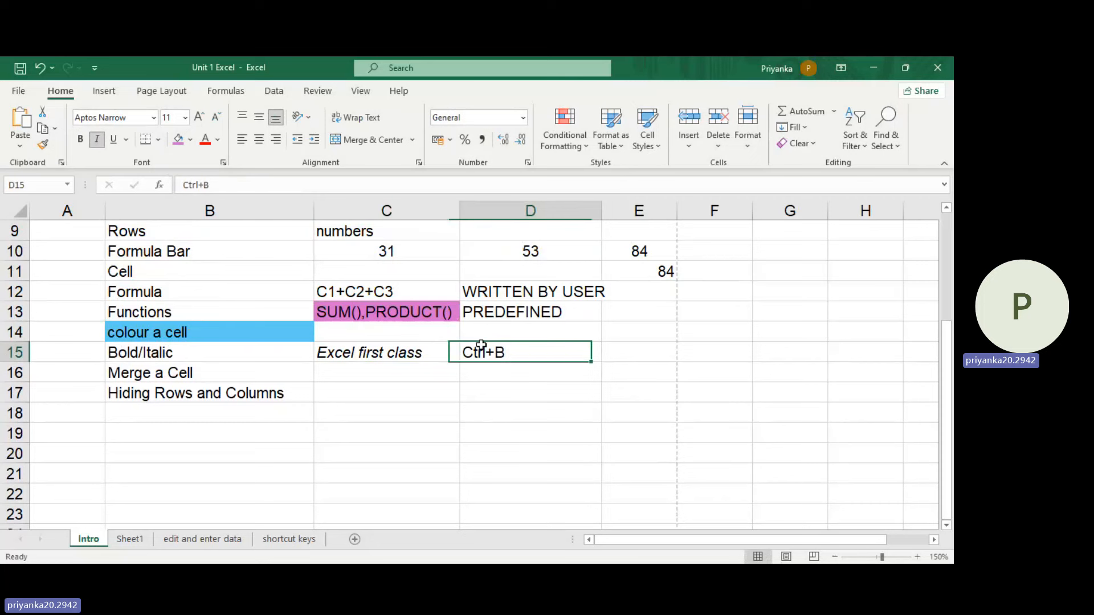
{"action": "double_click", "coordinate": [538, 354]}
{"action": "key", "text": "BackSpace"}
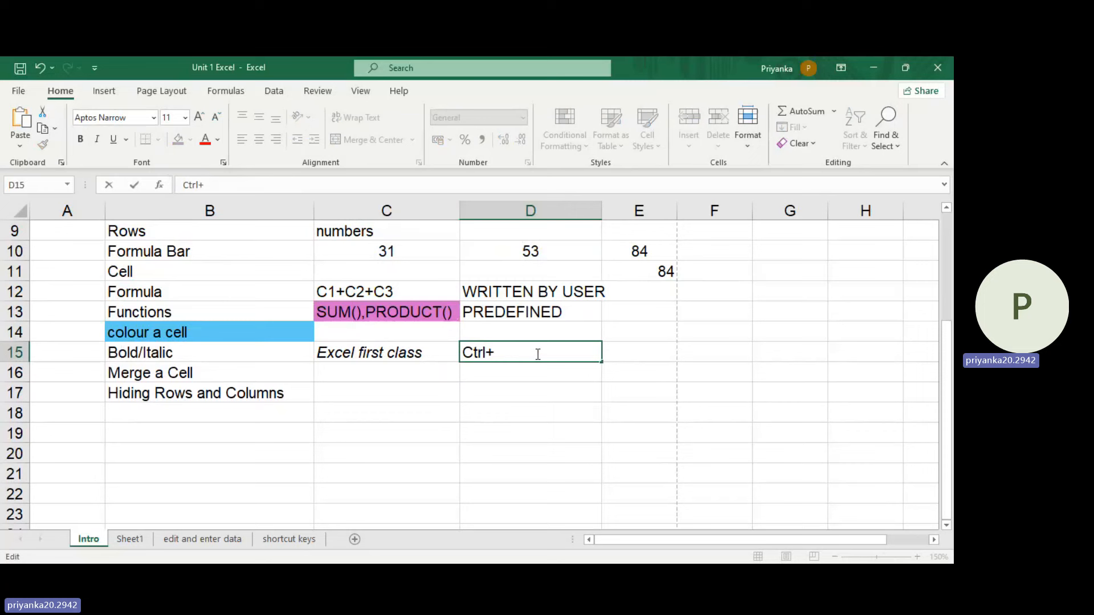
{"action": "type", "text": "I"}
{"action": "left_click", "coordinate": [399, 411]}
Step: Toggle the italic formatting of the sample text in C15 off and back on
{"action": "left_click", "coordinate": [419, 346]}
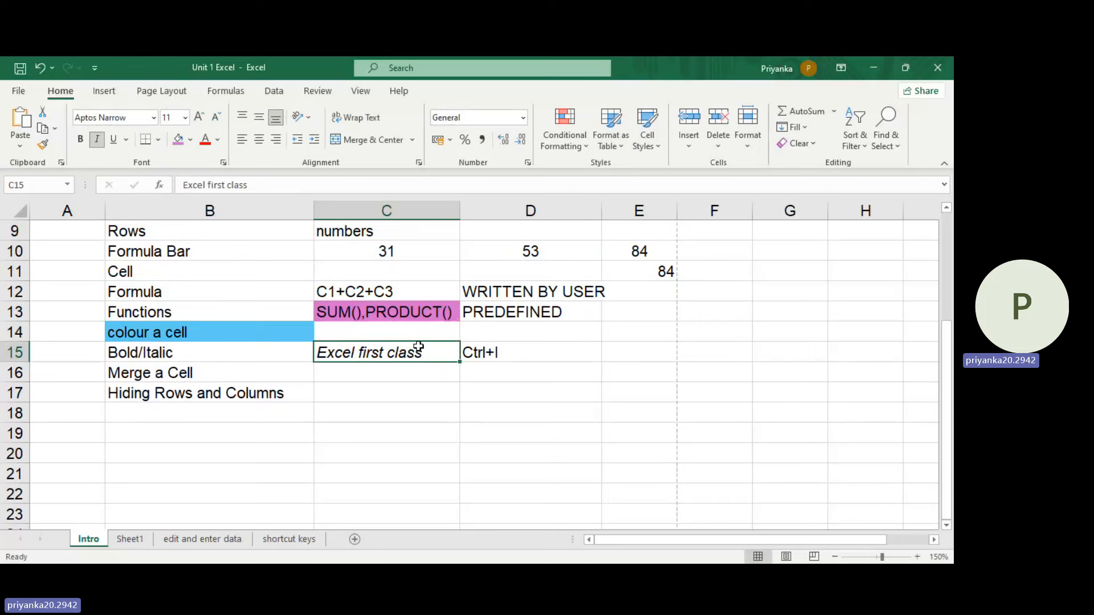
{"action": "key", "text": "ctrl+i"}
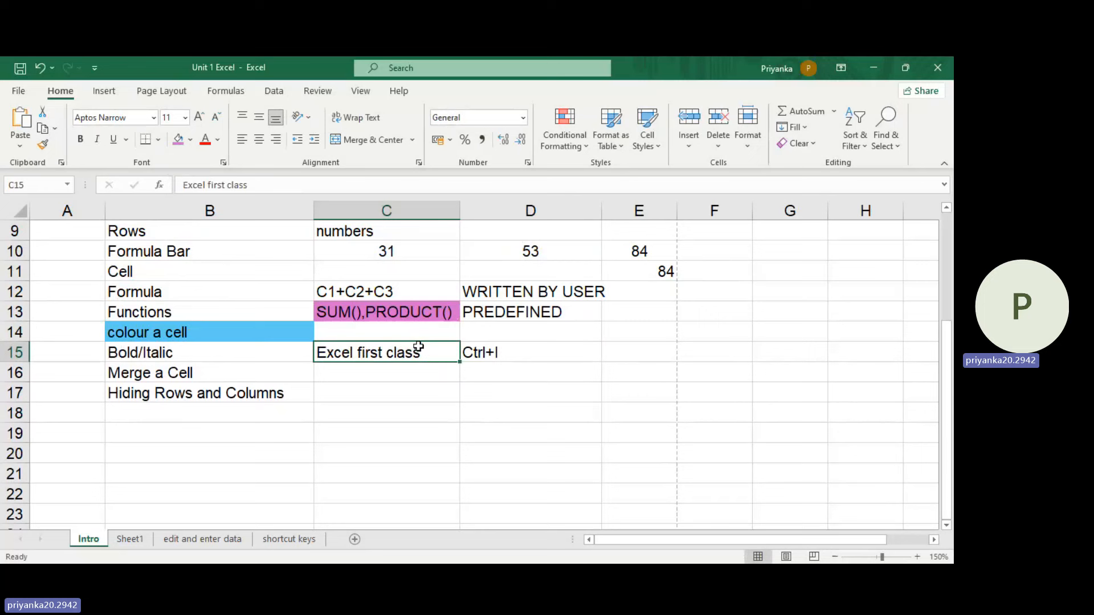
{"action": "key", "text": "ctrl+i"}
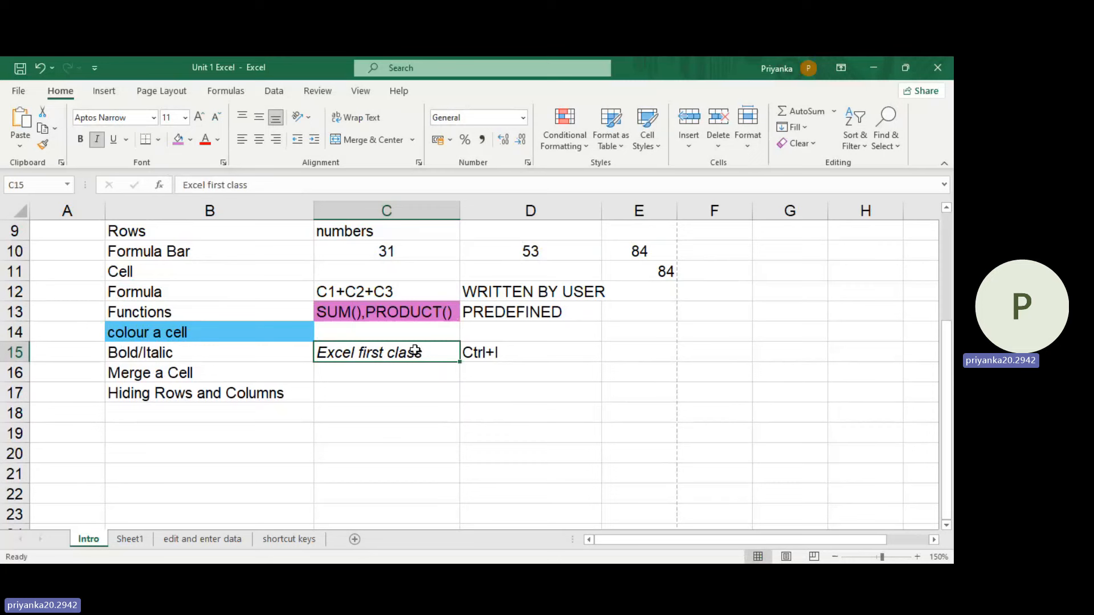
Step: Try a light blue fill on the "Merge a Cell" topic in B16, and change the fill to green
{"action": "left_click", "coordinate": [312, 381]}
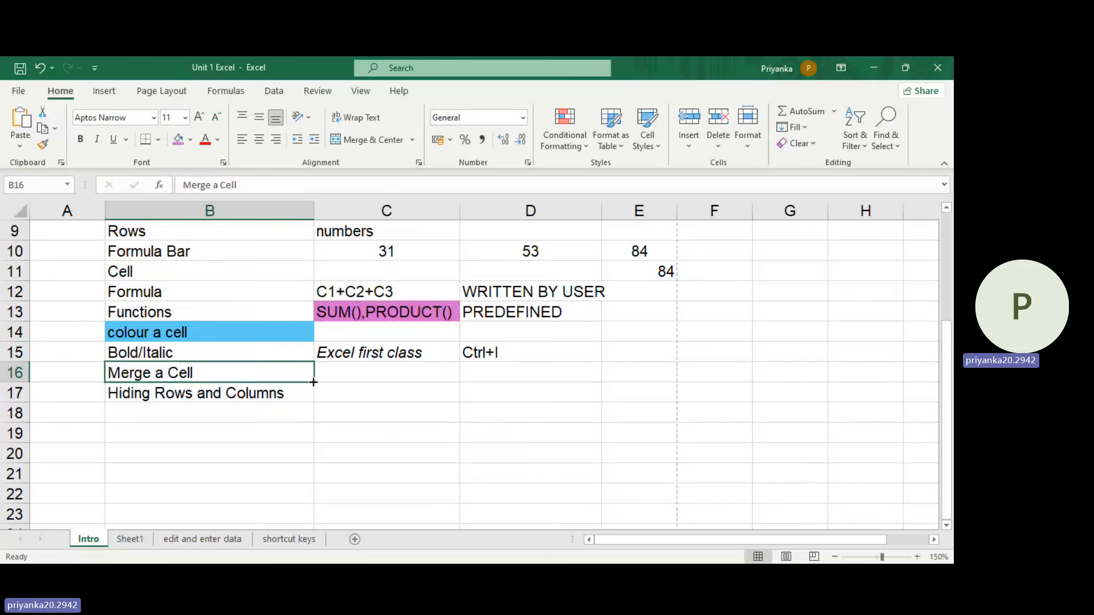
{"action": "left_click", "coordinate": [190, 139]}
{"action": "left_click", "coordinate": [259, 207]}
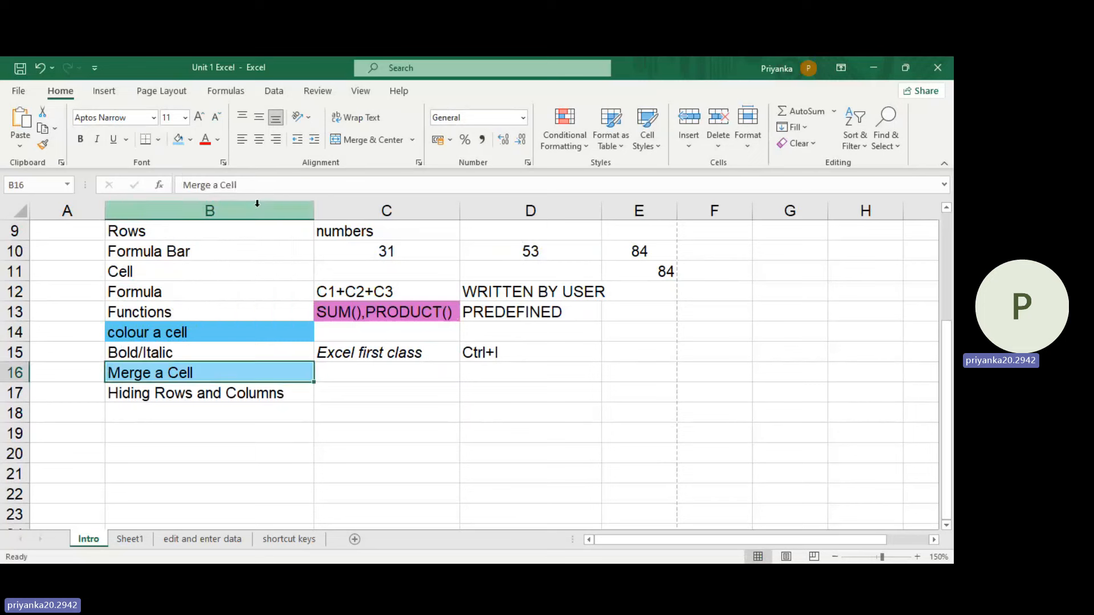
{"action": "left_click", "coordinate": [193, 139]}
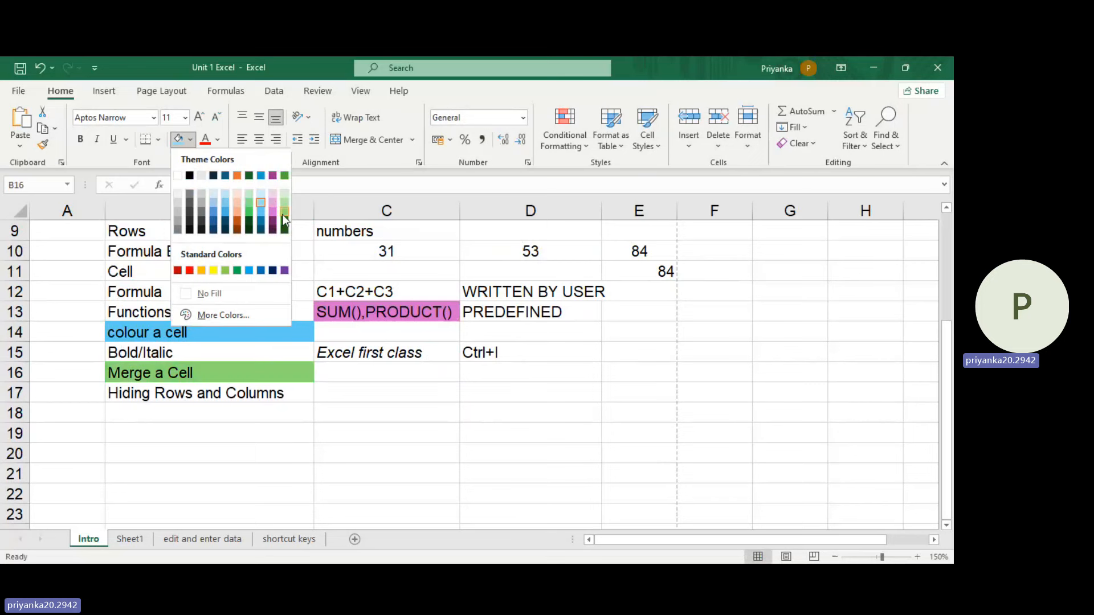
{"action": "left_click", "coordinate": [282, 214]}
Step: Merge and center cells C16 and D16 beside the "Merge a Cell" topic
{"action": "left_click_drag", "start_coordinate": [420, 374], "coordinate": [565, 373]}
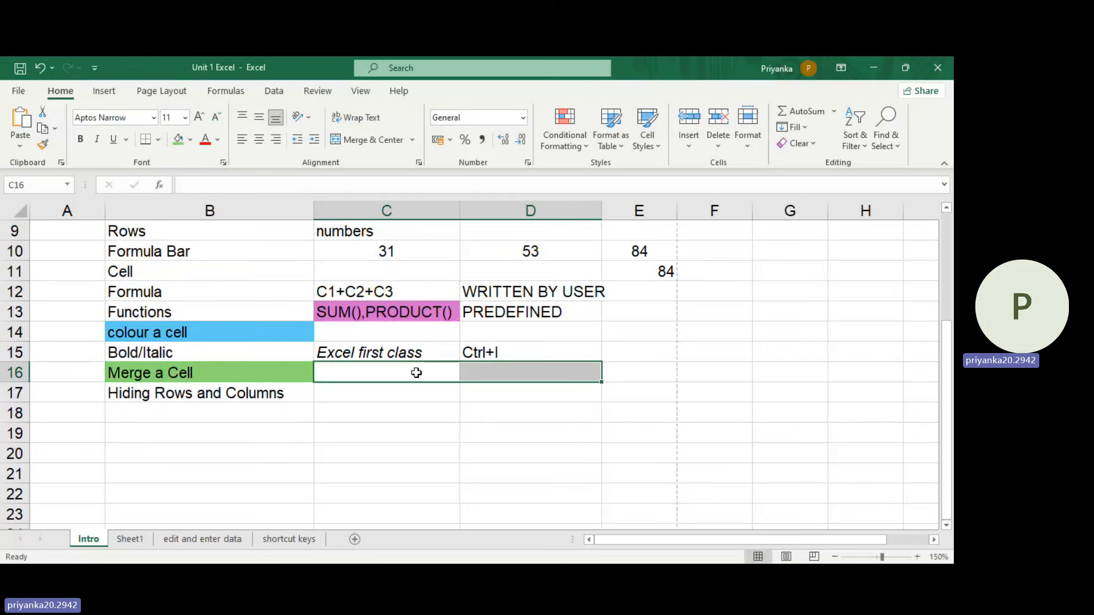
{"action": "left_click", "coordinate": [412, 413]}
{"action": "left_click_drag", "start_coordinate": [386, 374], "coordinate": [513, 376]}
{"action": "left_click", "coordinate": [352, 140]}
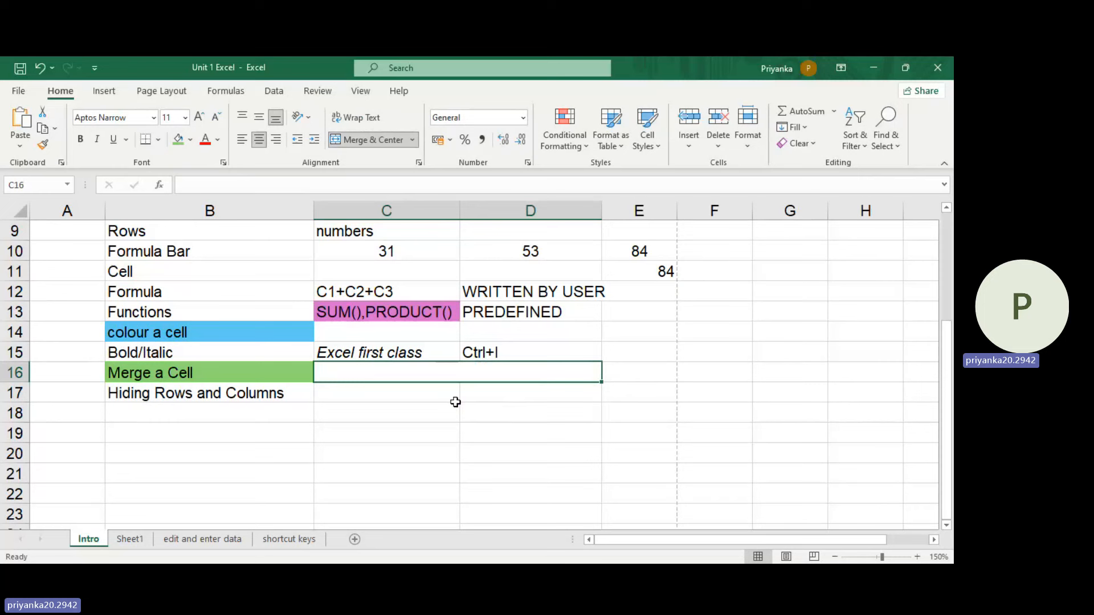
Step: Enter the text "This session is good" in the merged cell C16
{"action": "type", "text": "This se"}
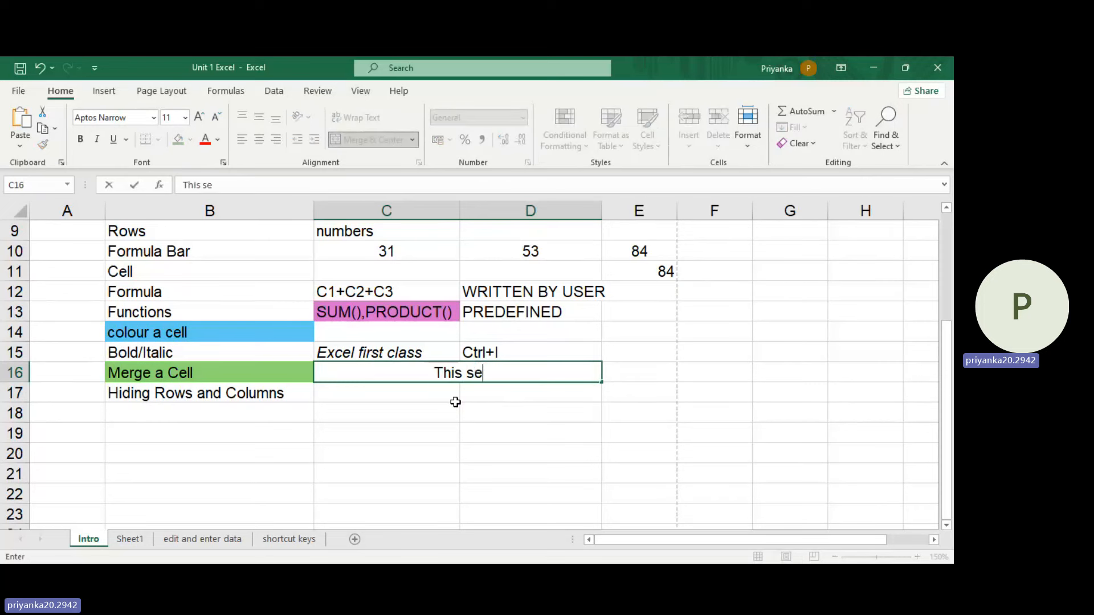
{"action": "type", "text": "ssion i"}
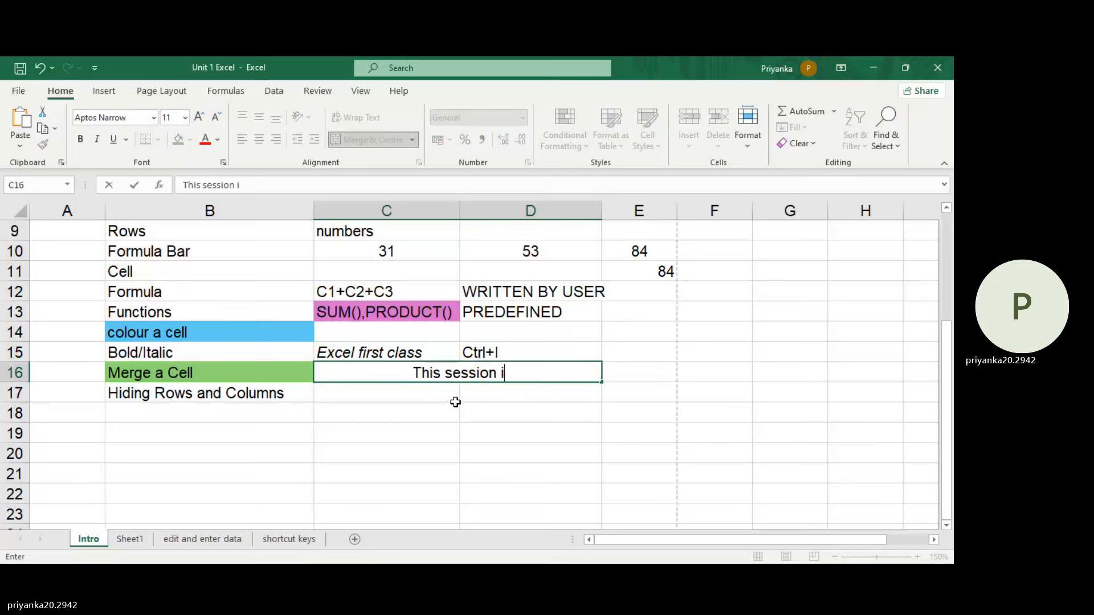
{"action": "type", "text": "s goog"}
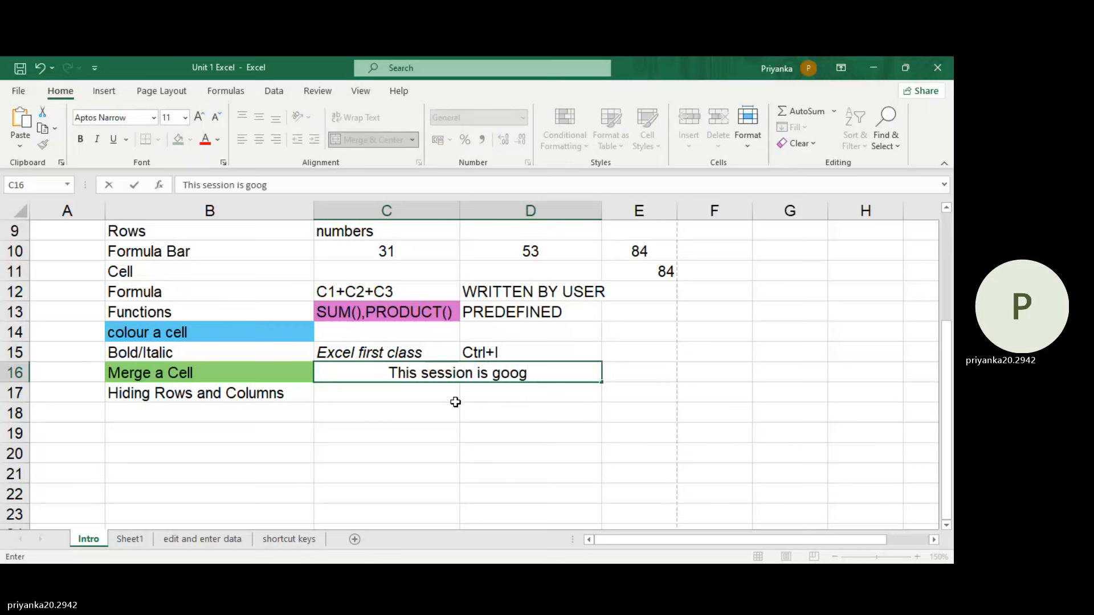
{"action": "key", "text": "BackSpace"}
{"action": "type", "text": "d"}
{"action": "left_click", "coordinate": [464, 405]}
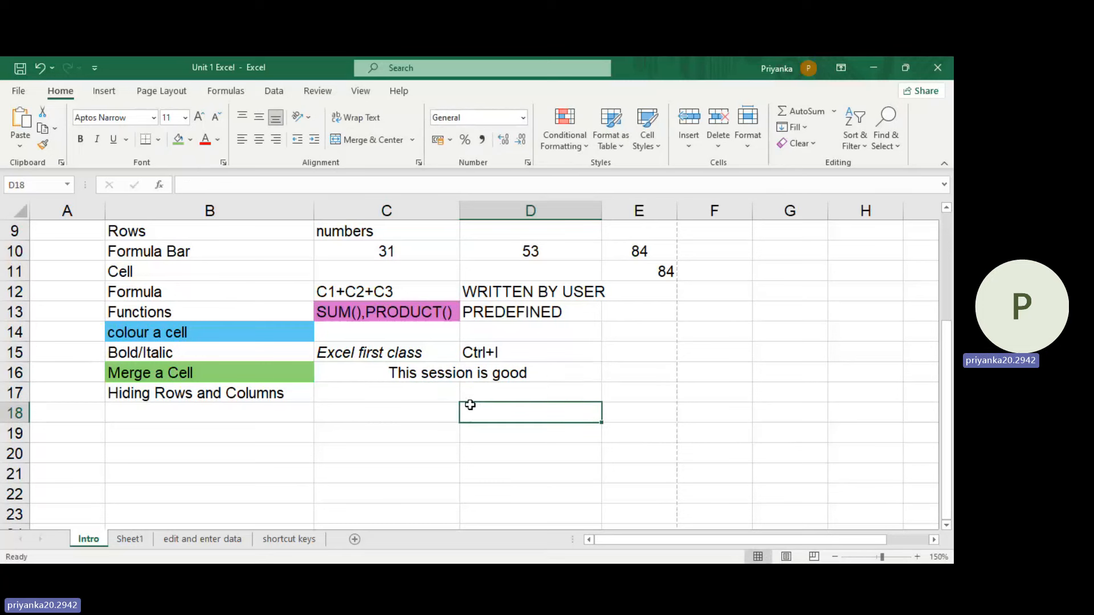
Step: Merge and center cells A14 and A15, and open the merged cell for editing without entering anything
{"action": "left_click_drag", "start_coordinate": [256, 434], "coordinate": [258, 450]}
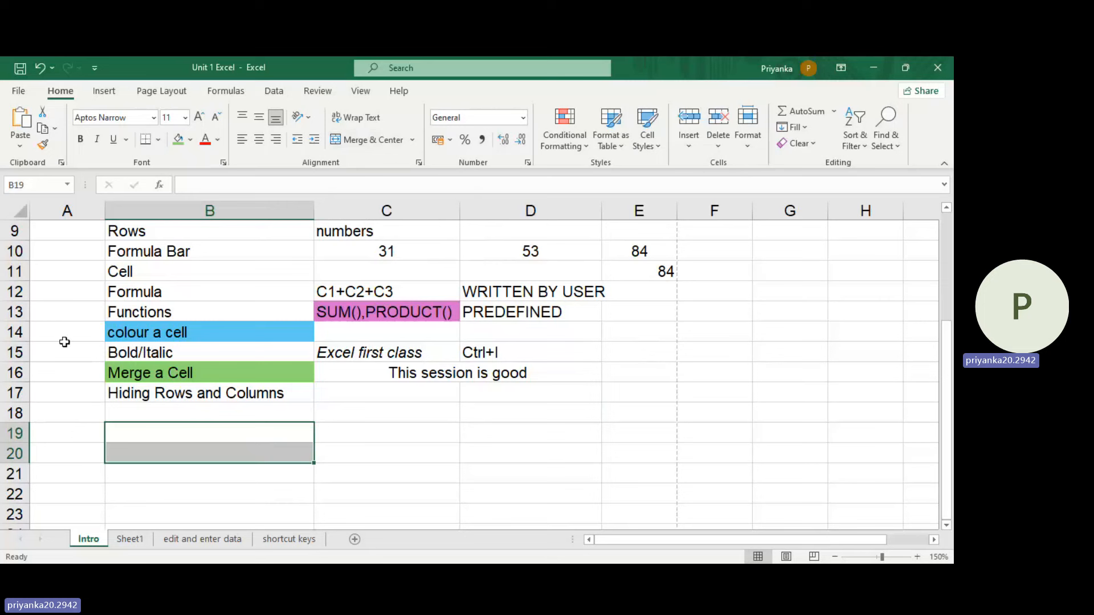
{"action": "left_click_drag", "start_coordinate": [66, 339], "coordinate": [71, 354]}
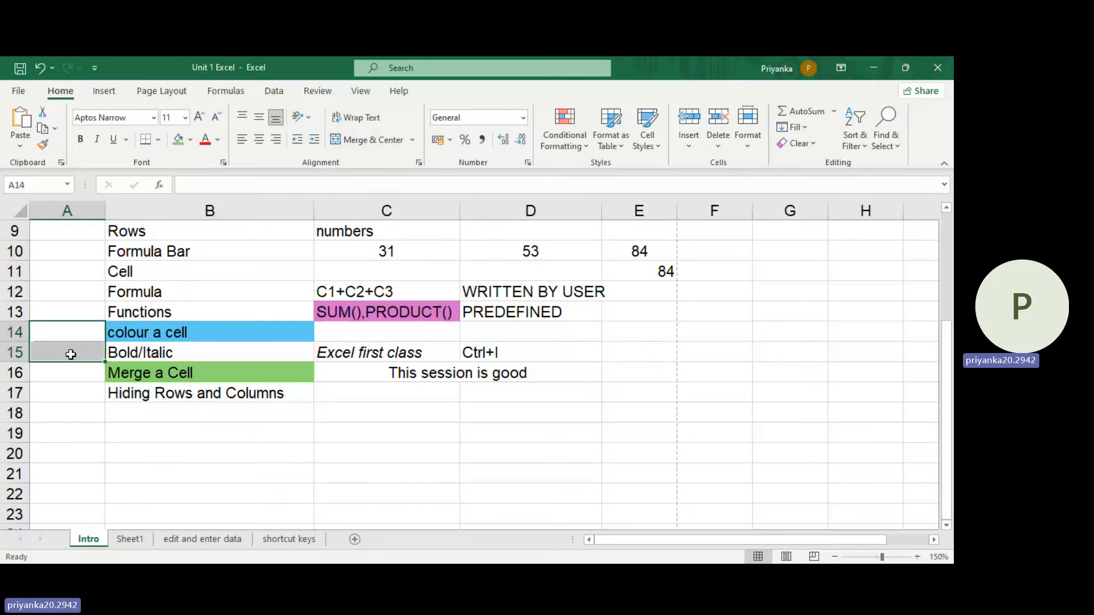
{"action": "left_click", "coordinate": [355, 144]}
{"action": "left_click", "coordinate": [132, 454]}
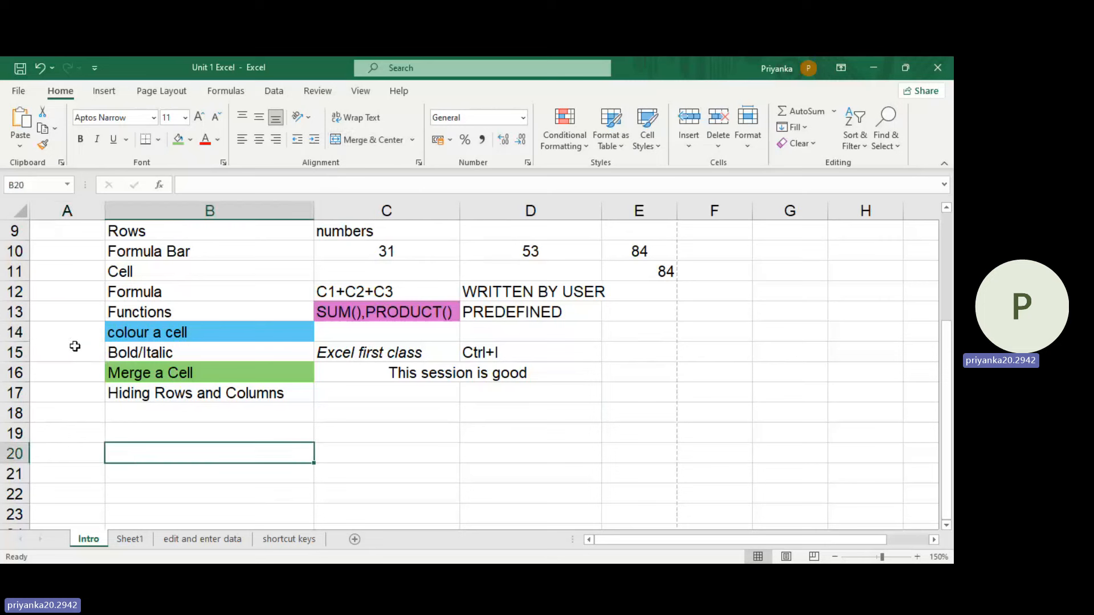
{"action": "double_click", "coordinate": [76, 341]}
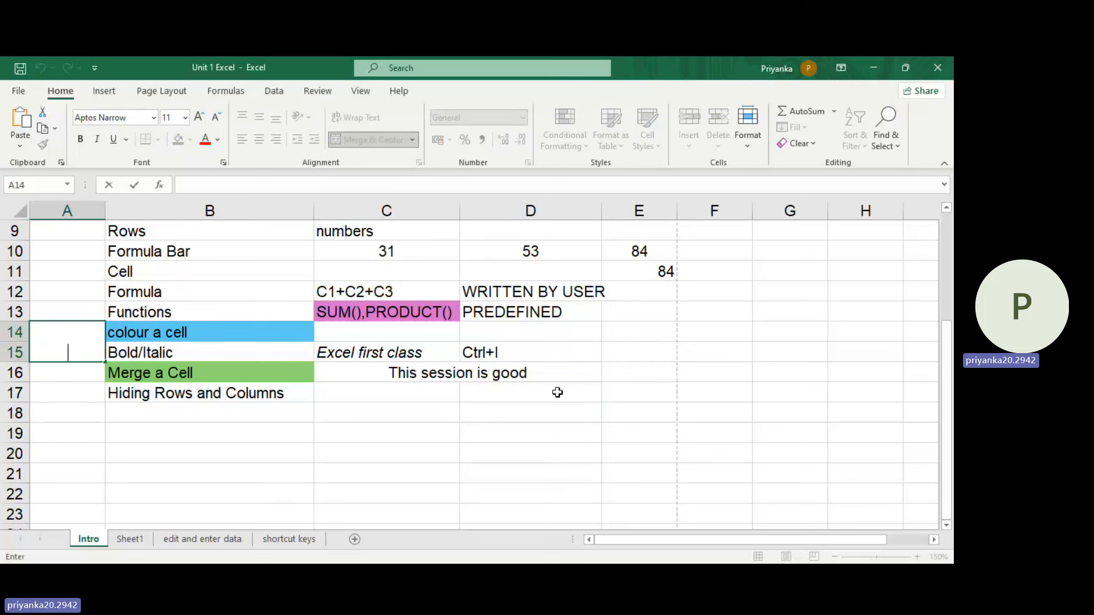
{"action": "left_click", "coordinate": [515, 408]}
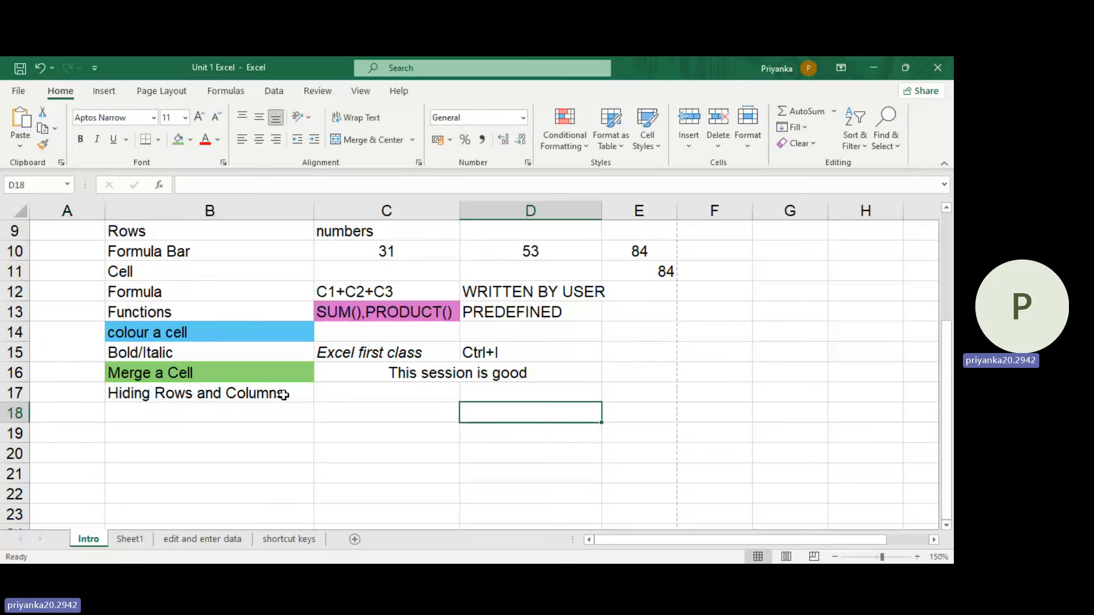
Step: Look over the topic list on the Intro sheet, from its first row to the "Hiding Rows and Columns" topic
{"action": "left_click", "coordinate": [272, 412]}
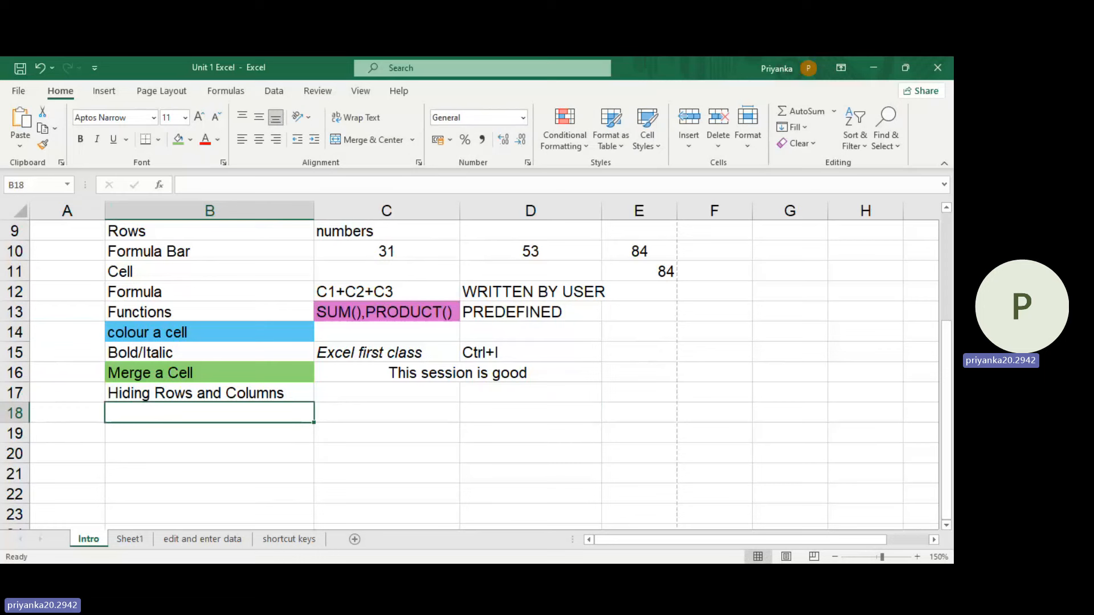
{"action": "scroll", "coordinate": [391, 420], "scroll_direction": "up", "scroll_amount": 3}
{"action": "scroll", "coordinate": [396, 424], "scroll_direction": "down", "scroll_amount": 4}
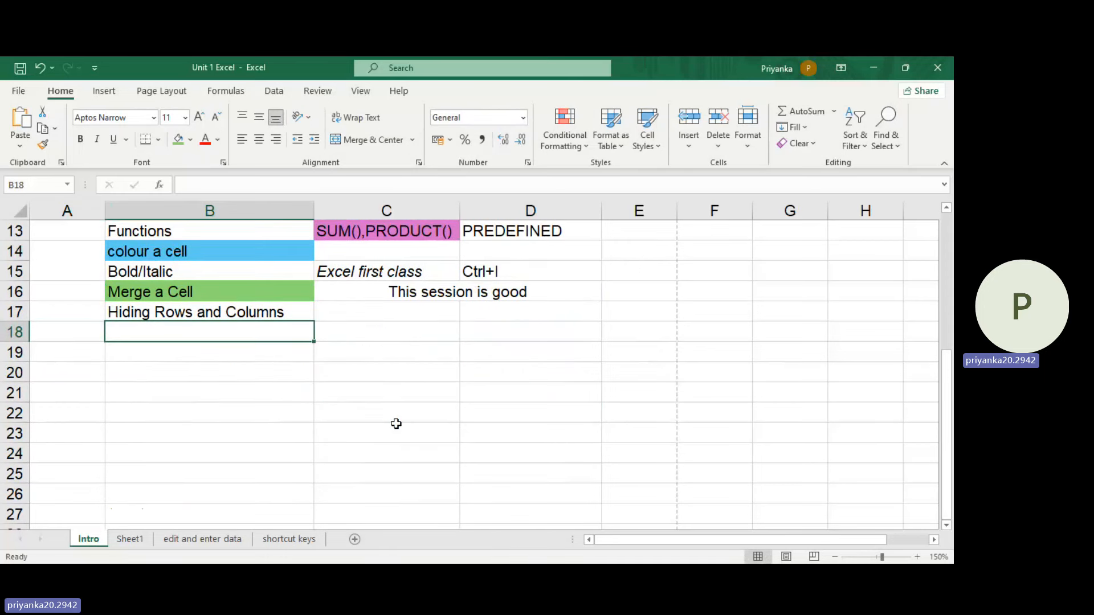
{"action": "scroll", "coordinate": [399, 404], "scroll_direction": "up", "scroll_amount": 4}
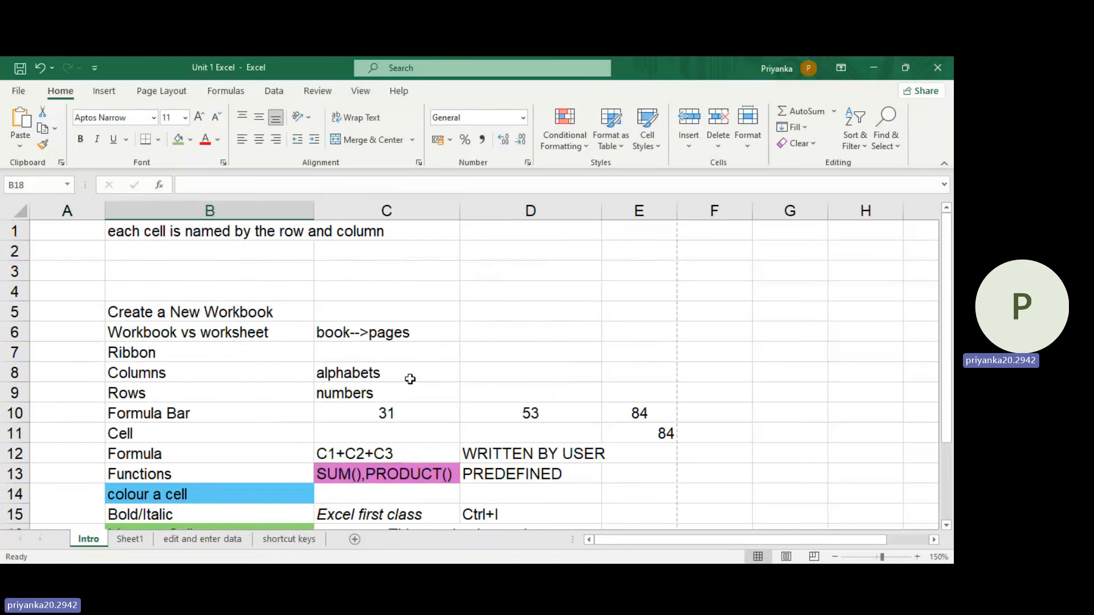
{"action": "scroll", "coordinate": [402, 326], "scroll_direction": "down", "scroll_amount": 3}
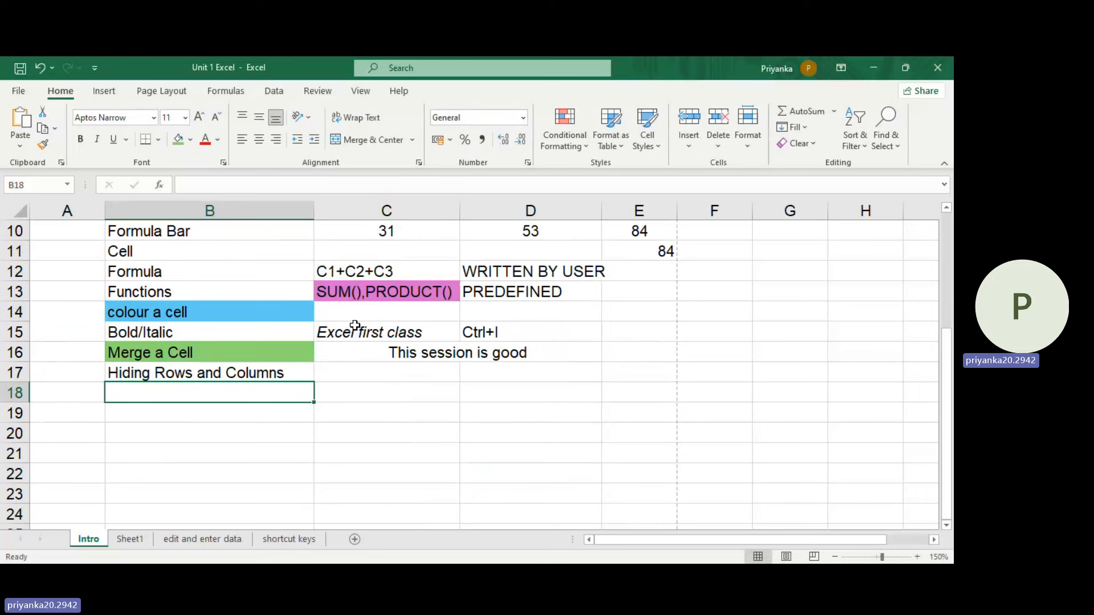
{"action": "scroll", "coordinate": [463, 373], "scroll_direction": "up", "scroll_amount": 3}
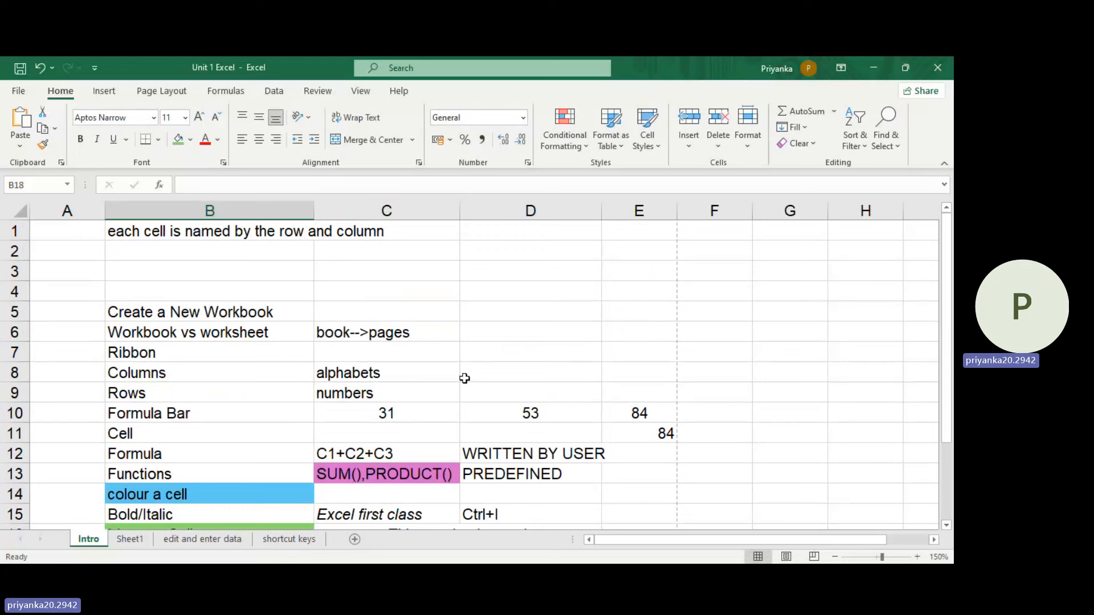
{"action": "scroll", "coordinate": [674, 371], "scroll_direction": "down", "scroll_amount": 5}
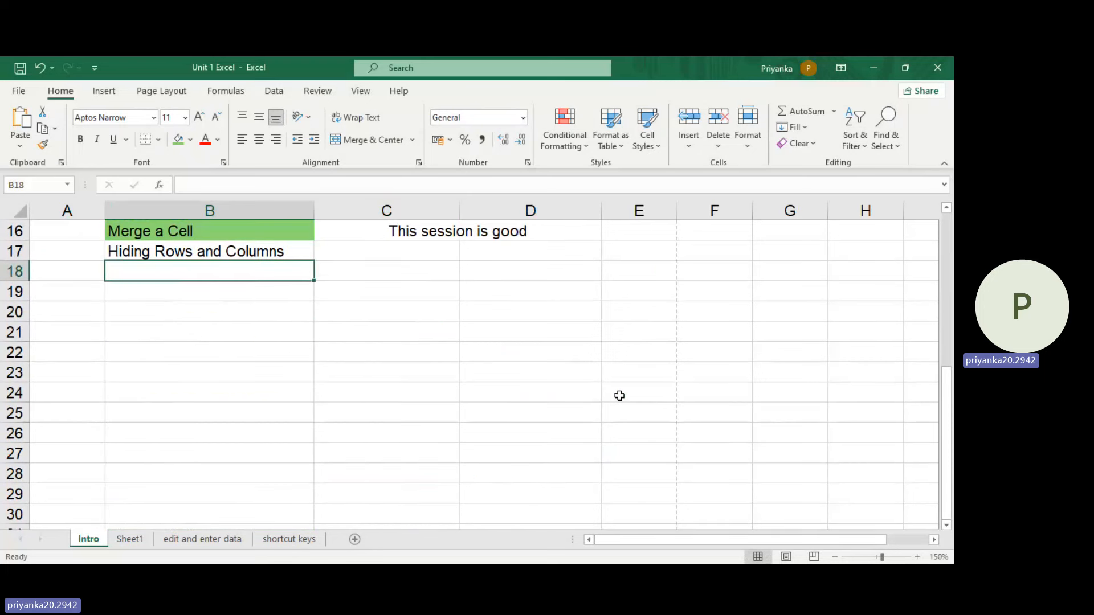
{"action": "scroll", "coordinate": [252, 254], "scroll_direction": "up", "scroll_amount": 1}
{"action": "scroll", "coordinate": [341, 311], "scroll_direction": "up", "scroll_amount": 1}
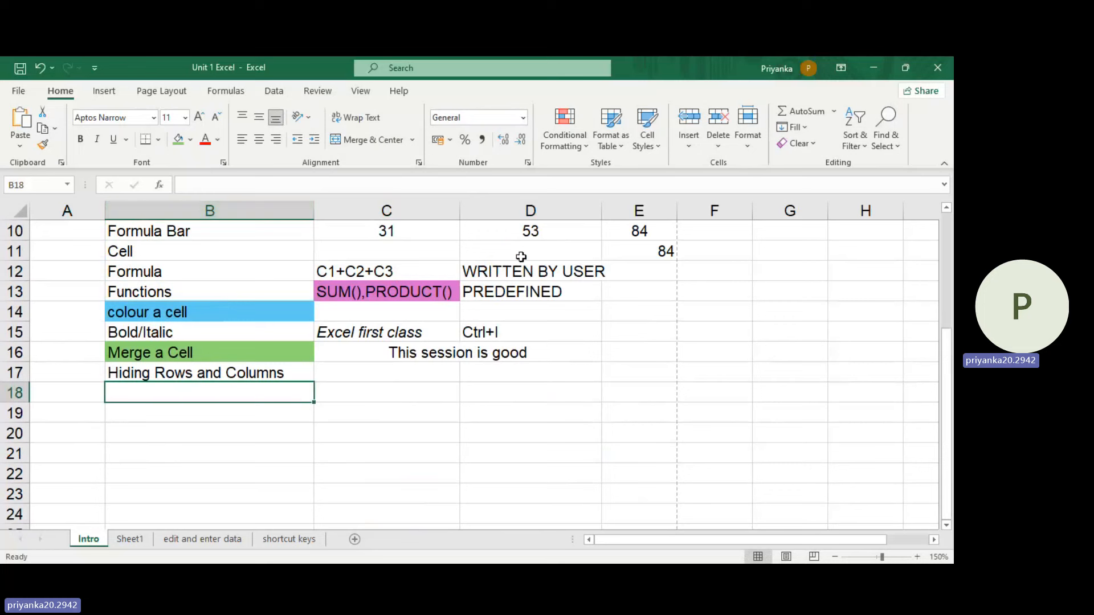
Step: Hide column B, which contains the topic list
{"action": "left_click", "coordinate": [267, 211]}
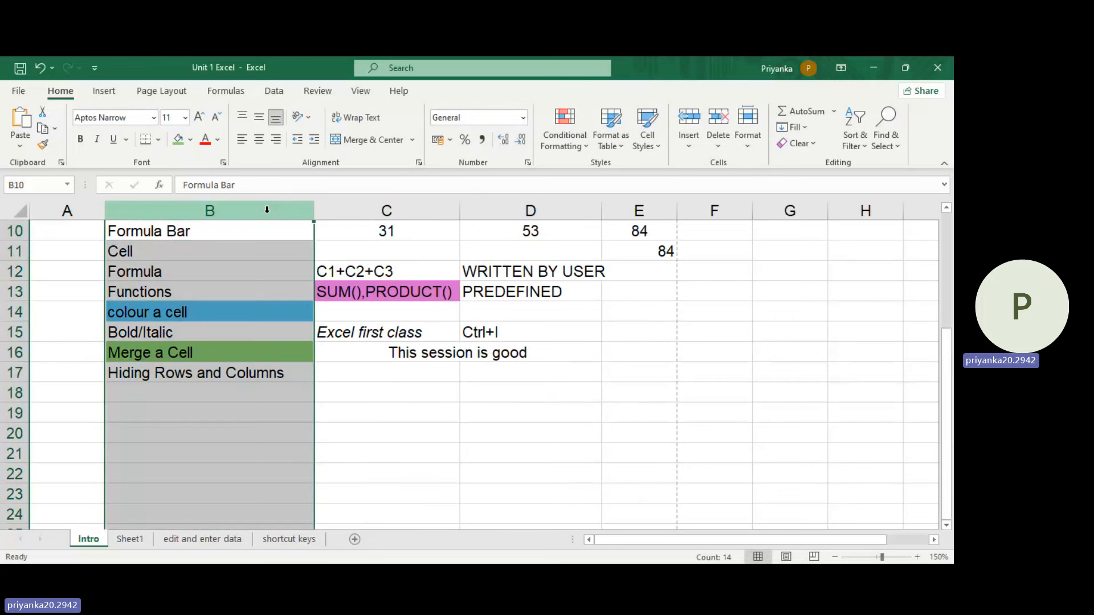
{"action": "right_click", "coordinate": [239, 211]}
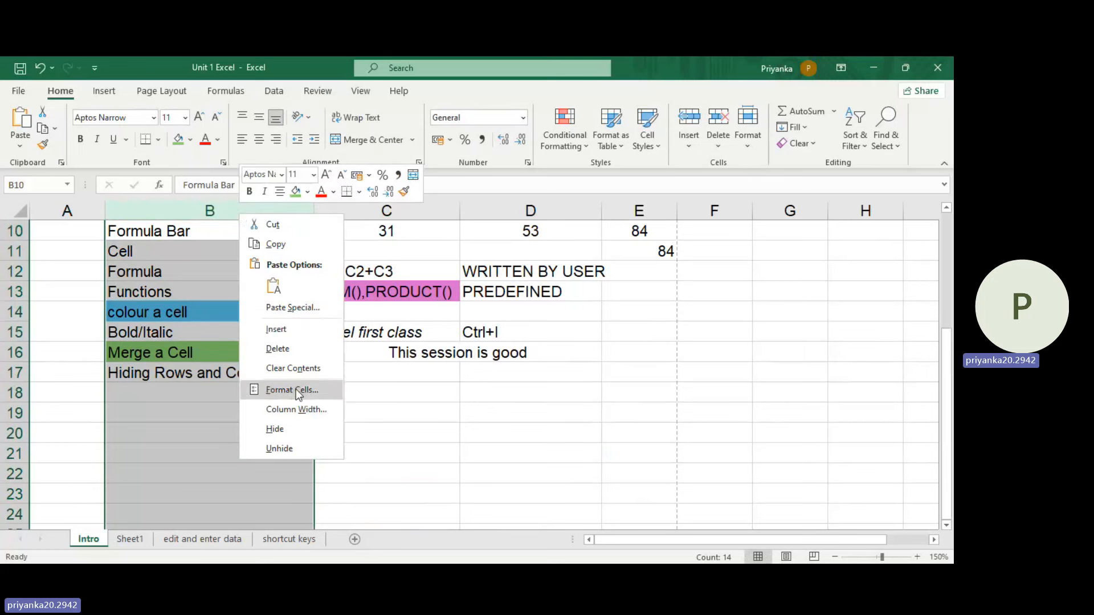
{"action": "left_click", "coordinate": [289, 429]}
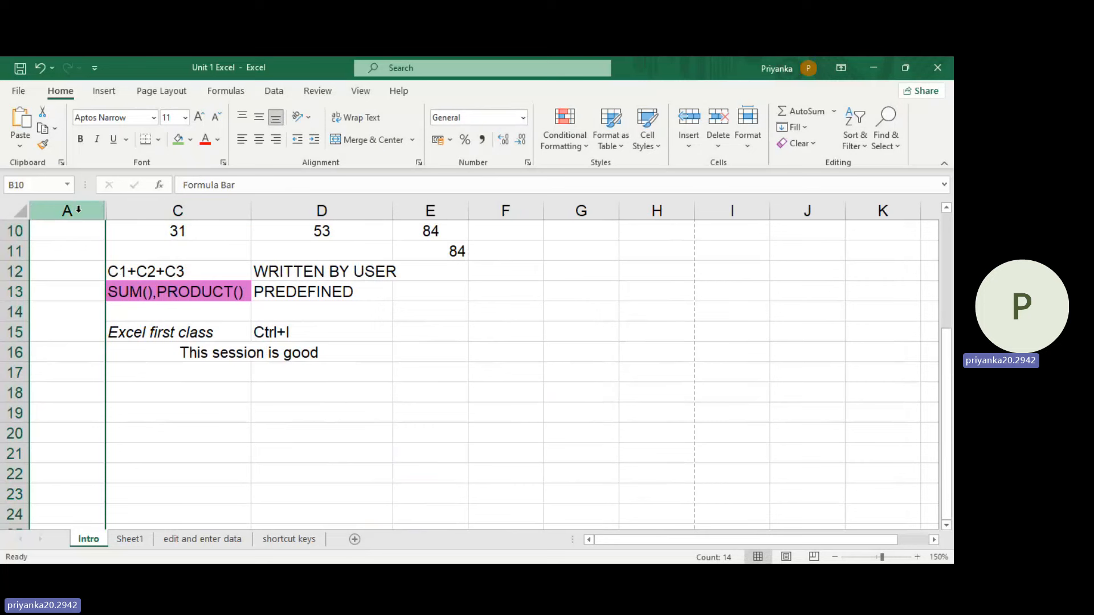
Step: Unhide column B between columns A and C
{"action": "left_click_drag", "start_coordinate": [78, 210], "coordinate": [161, 208]}
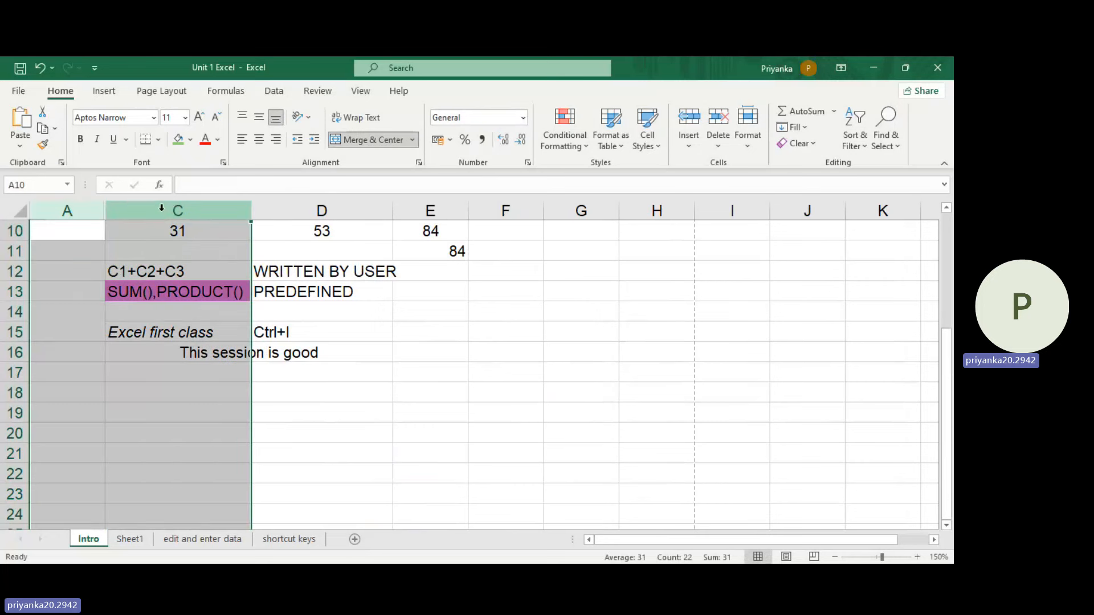
{"action": "right_click", "coordinate": [161, 208]}
{"action": "left_click", "coordinate": [191, 442]}
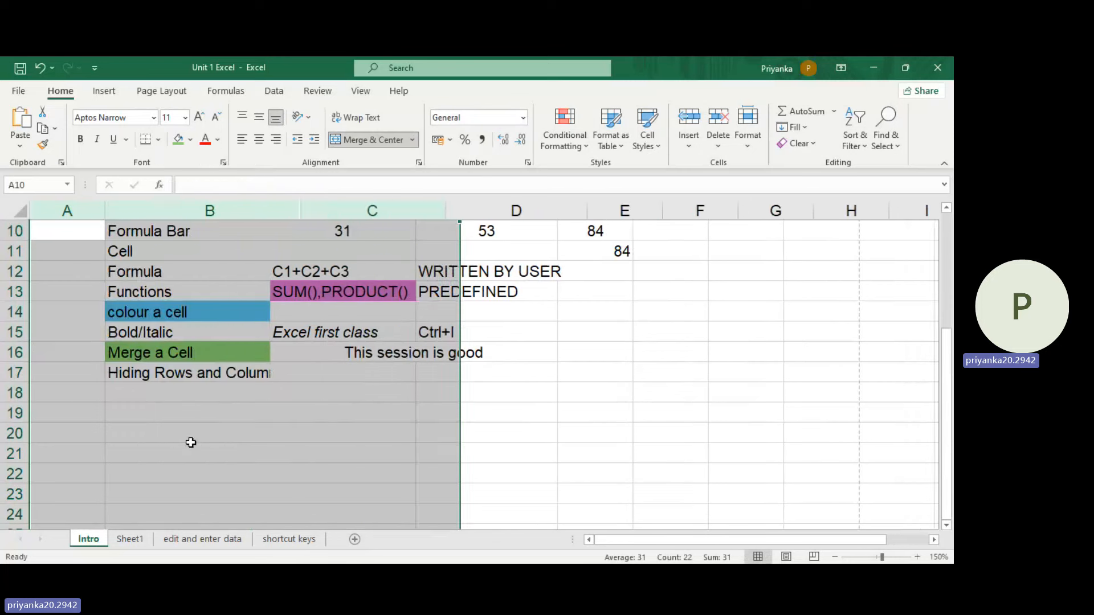
{"action": "left_click", "coordinate": [153, 288]}
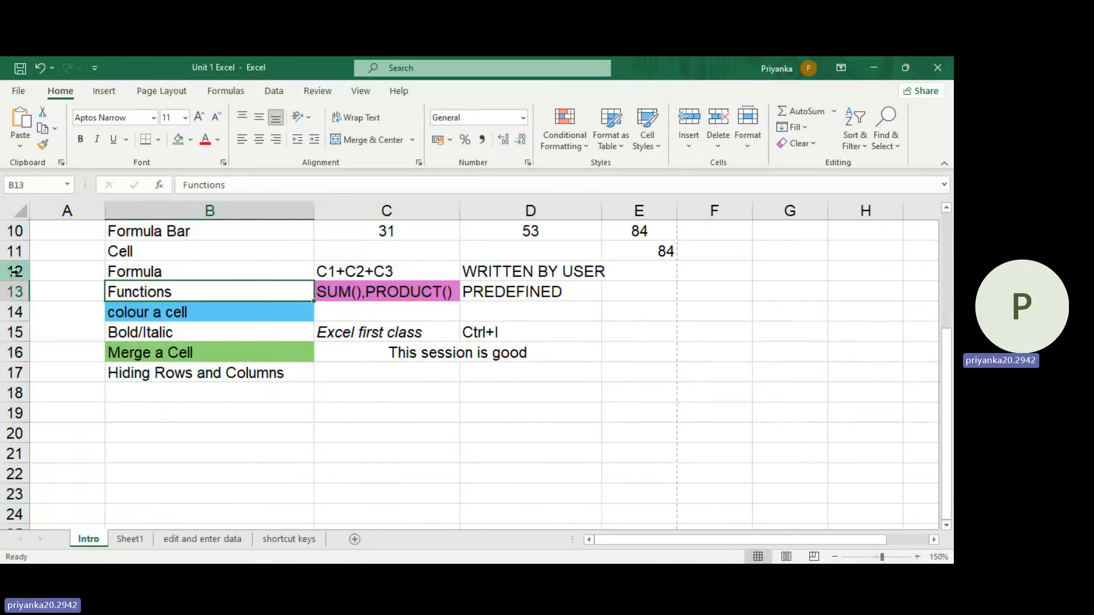
Step: Hide rows 12 to 16, from the "Formula" topic to the "Merge a Cell" topic
{"action": "left_click_drag", "start_coordinate": [19, 274], "coordinate": [16, 311]}
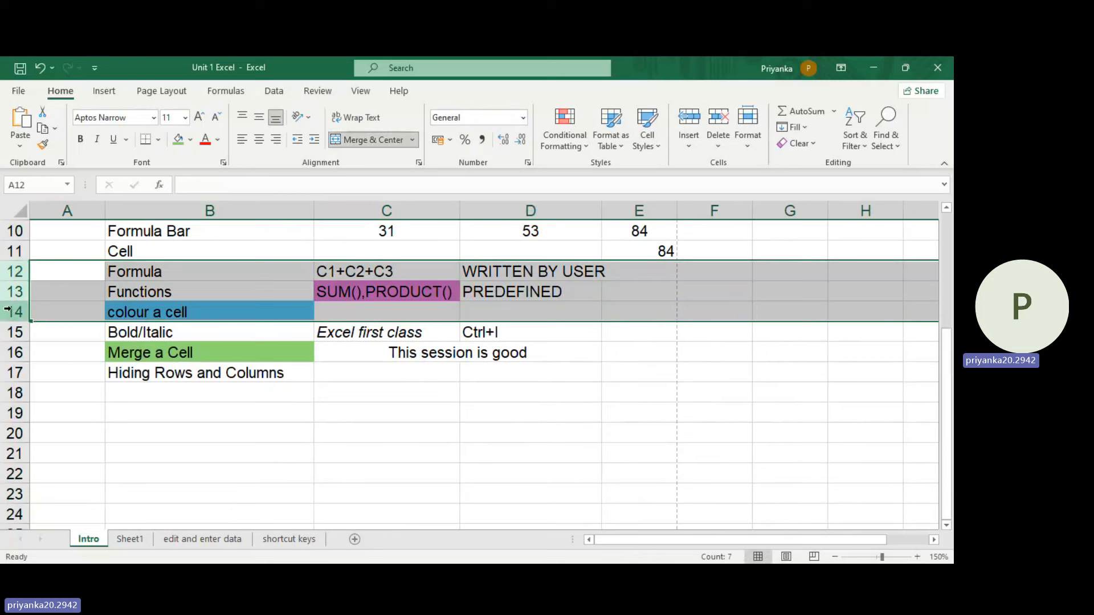
{"action": "left_click", "coordinate": [14, 272]}
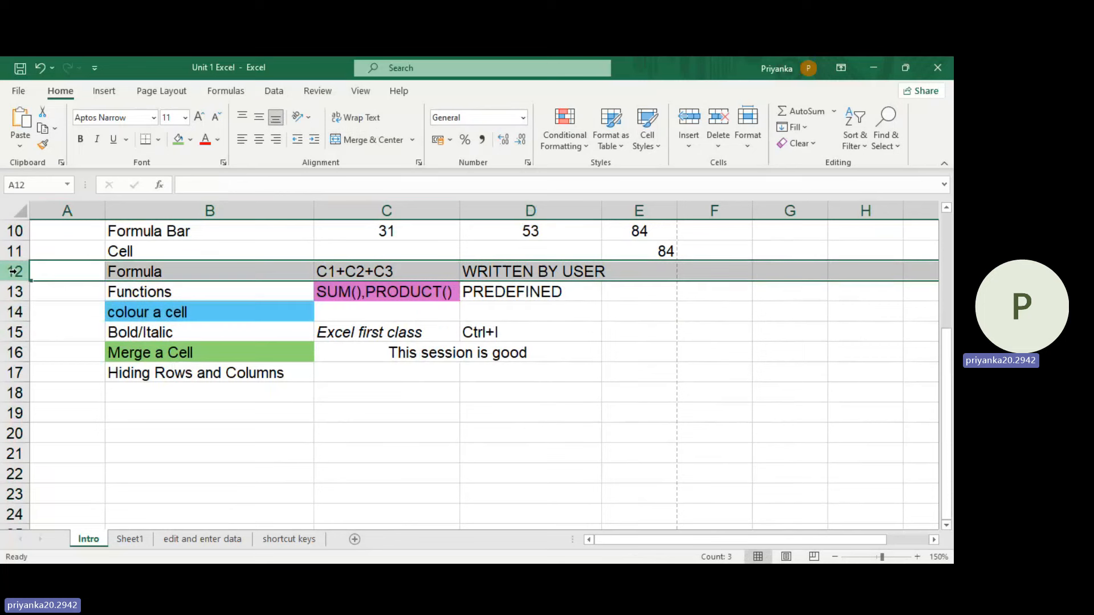
{"action": "left_click_drag", "start_coordinate": [14, 271], "coordinate": [12, 332]}
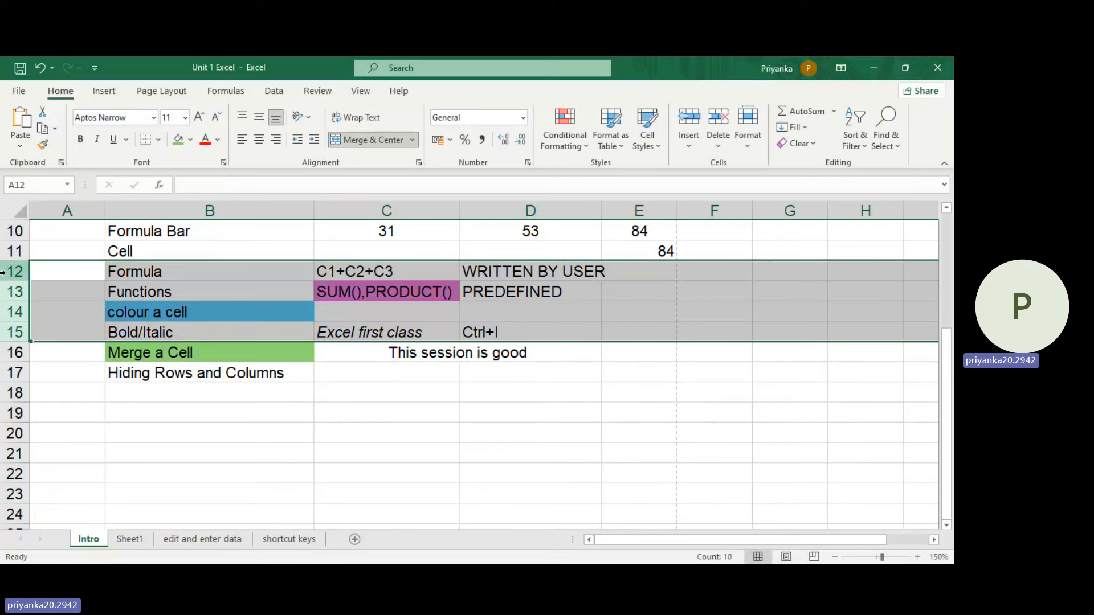
{"action": "left_click_drag", "start_coordinate": [3, 272], "coordinate": [9, 343]}
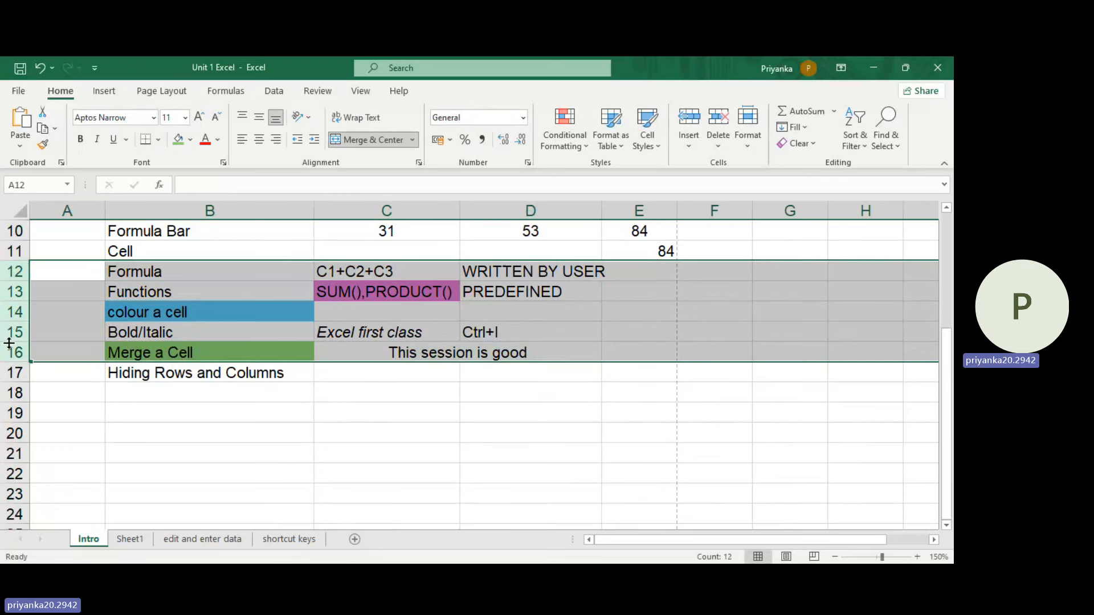
{"action": "right_click", "coordinate": [19, 312]}
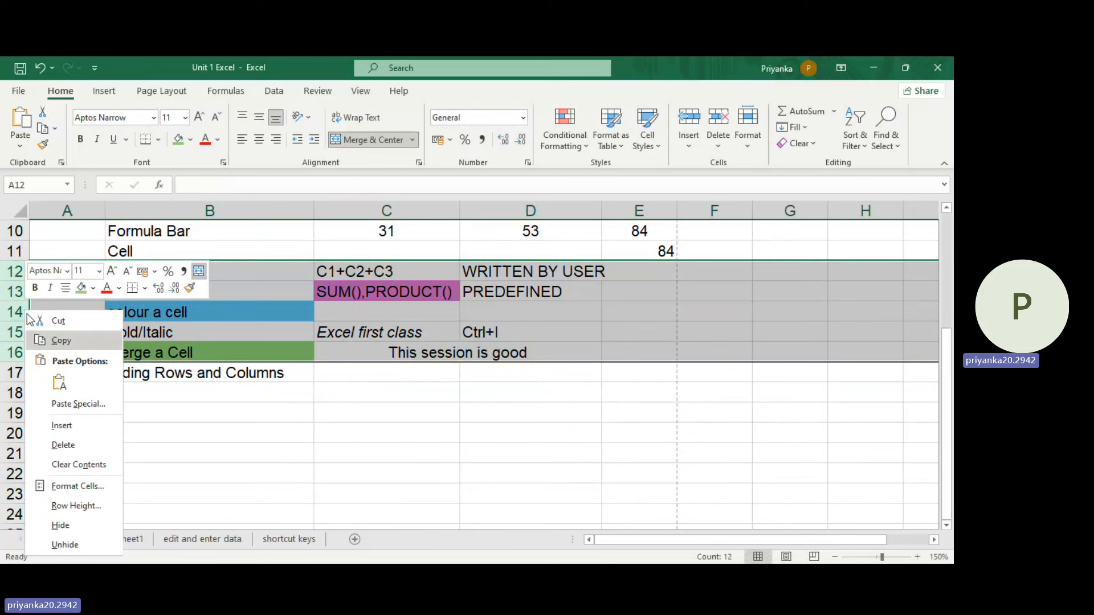
{"action": "left_click", "coordinate": [61, 526]}
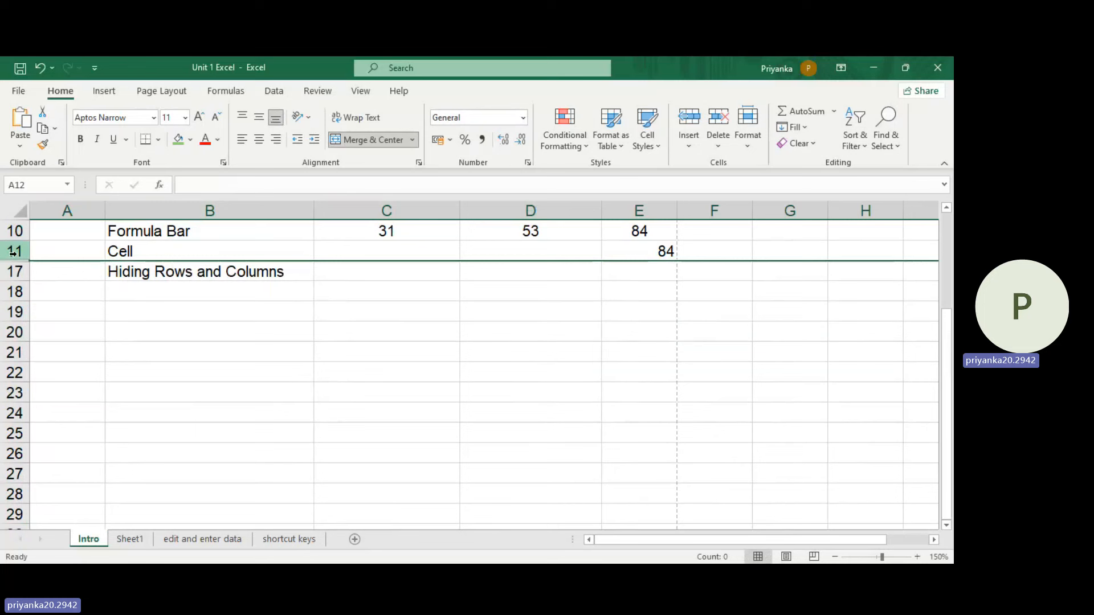
Step: Unhide the rows between rows 11 and 17
{"action": "left_click_drag", "start_coordinate": [14, 251], "coordinate": [14, 274]}
{"action": "right_click", "coordinate": [15, 275]}
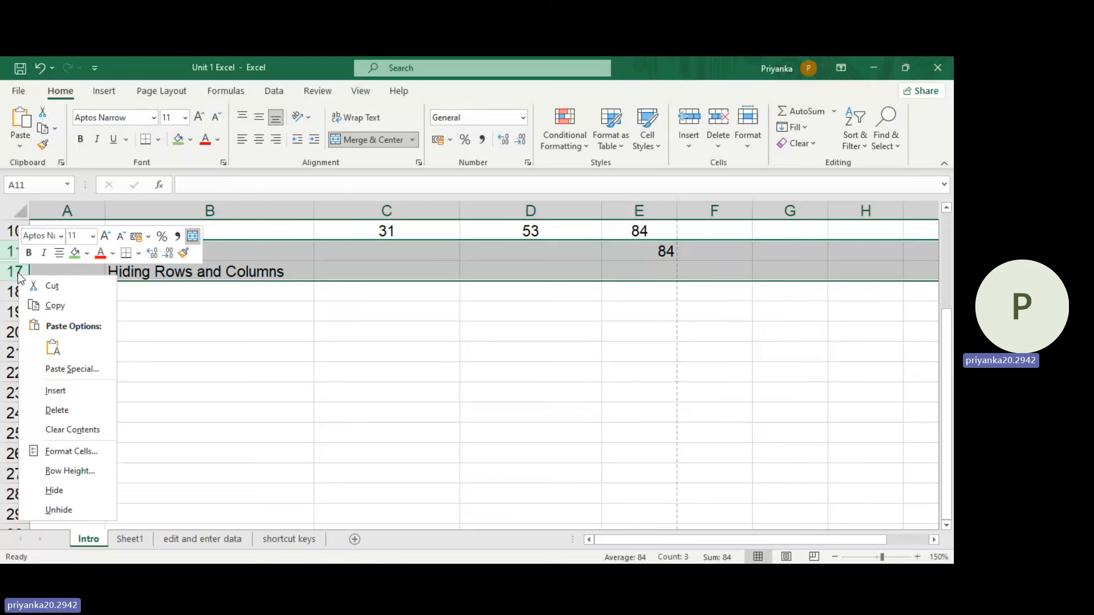
{"action": "left_click", "coordinate": [63, 509]}
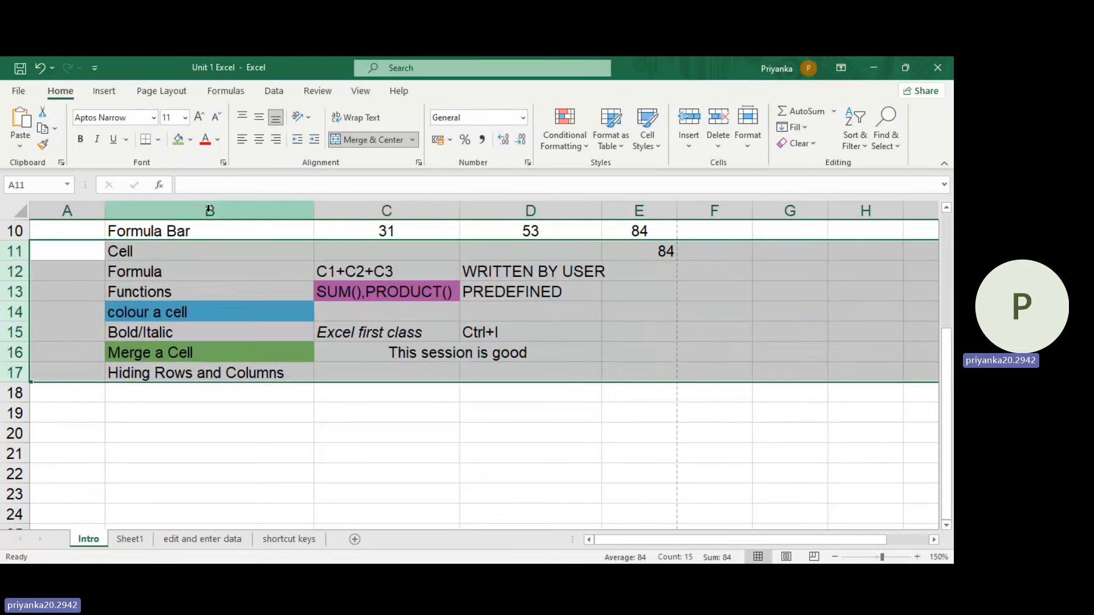
Step: Apply all borders to the range B5:E10 on the Intro sheet, from "Create a New Workbook" to the "Formula Bar" row
{"action": "scroll", "coordinate": [368, 373], "scroll_direction": "up", "scroll_amount": 3}
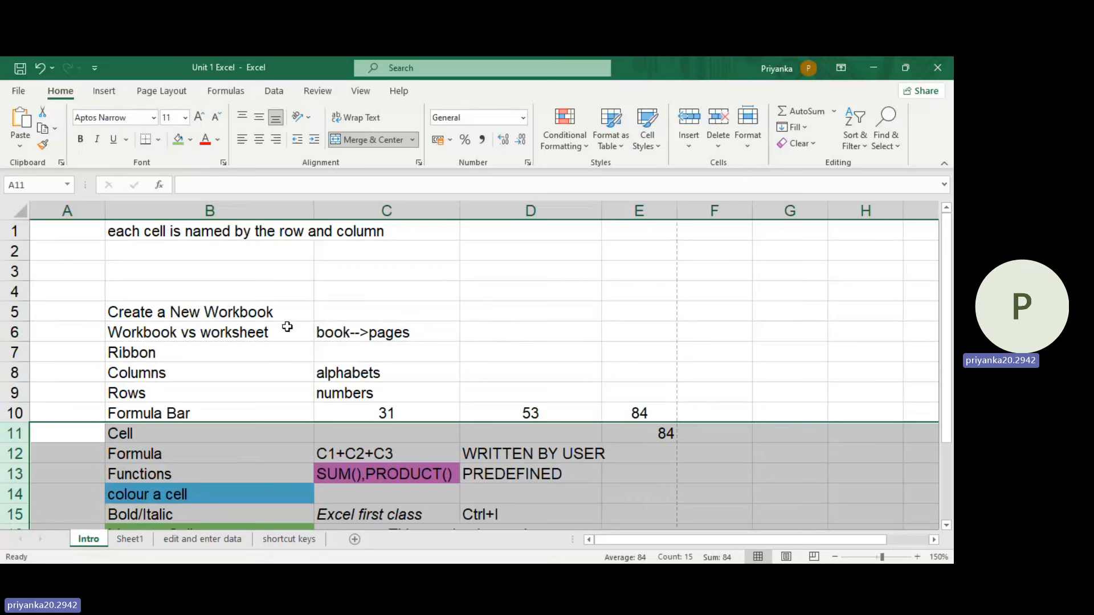
{"action": "scroll", "coordinate": [509, 309], "scroll_direction": "down", "scroll_amount": 2}
{"action": "left_click_drag", "start_coordinate": [188, 318], "coordinate": [621, 436]}
{"action": "left_click", "coordinate": [244, 411]}
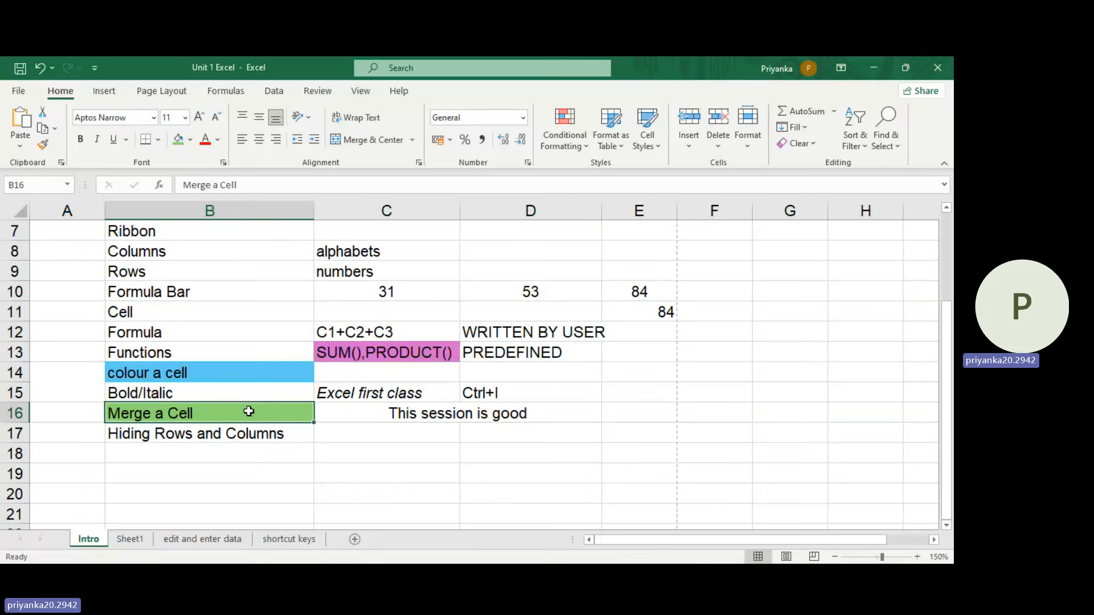
{"action": "scroll", "coordinate": [259, 384], "scroll_direction": "up", "scroll_amount": 2}
{"action": "left_click_drag", "start_coordinate": [196, 294], "coordinate": [641, 413]}
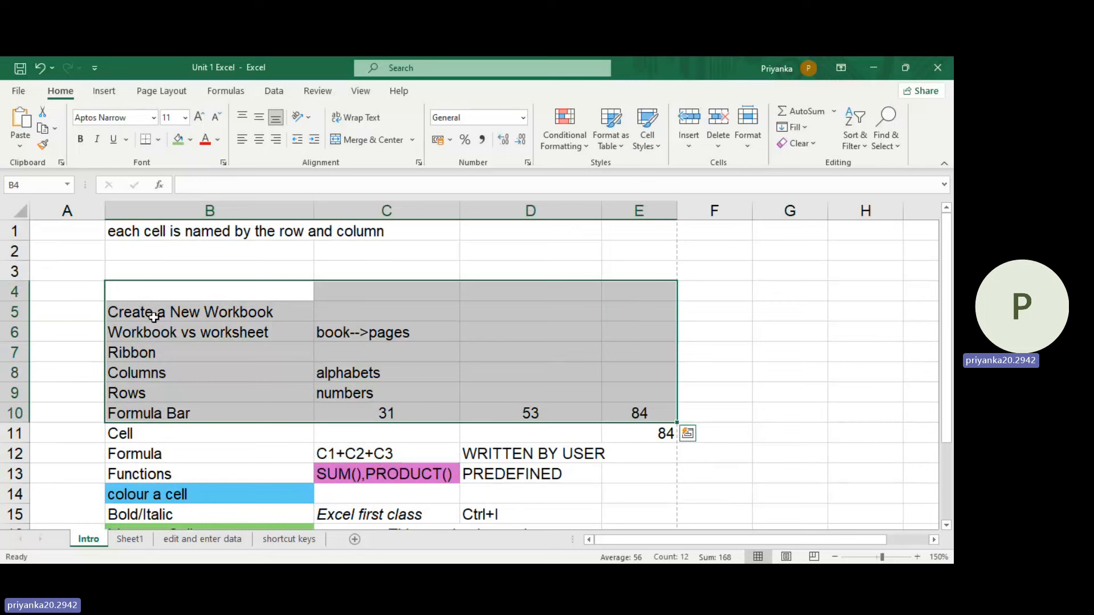
{"action": "left_click_drag", "start_coordinate": [156, 310], "coordinate": [622, 415]}
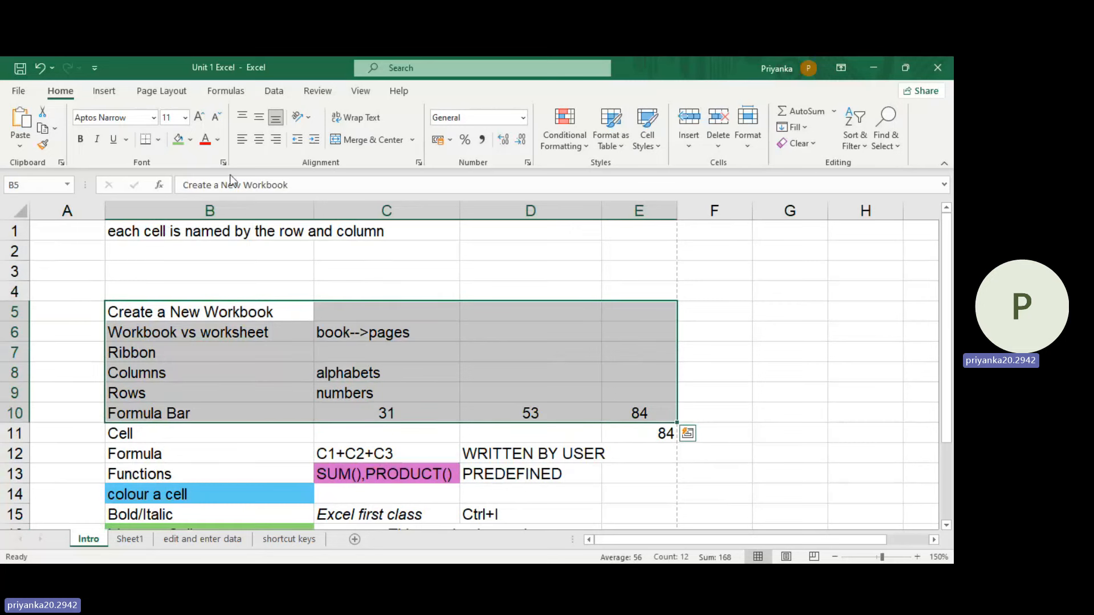
{"action": "left_click", "coordinate": [159, 139]}
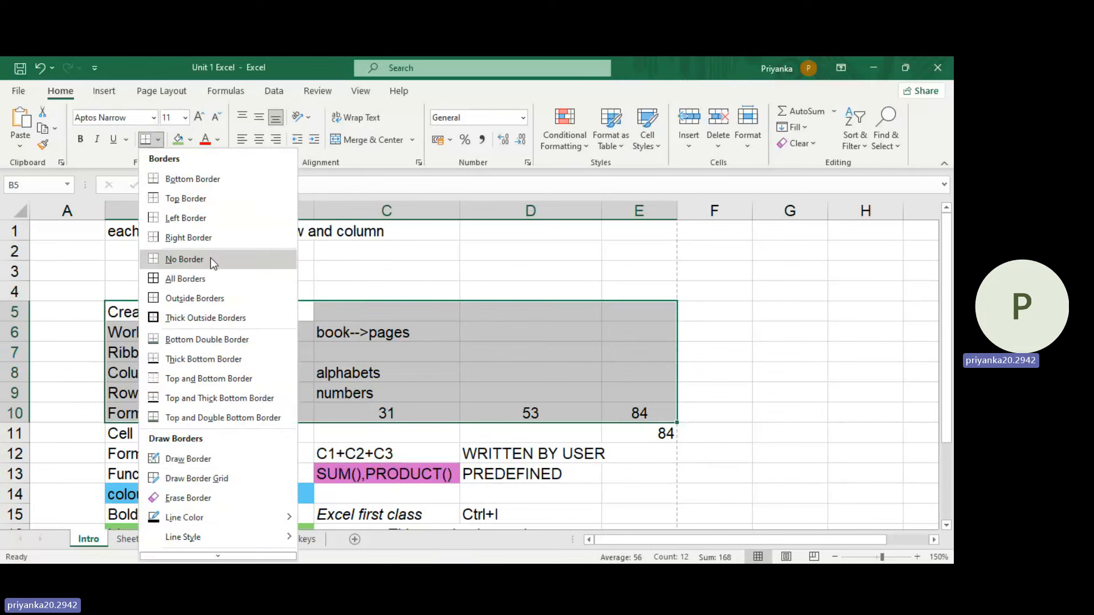
{"action": "left_click", "coordinate": [206, 281]}
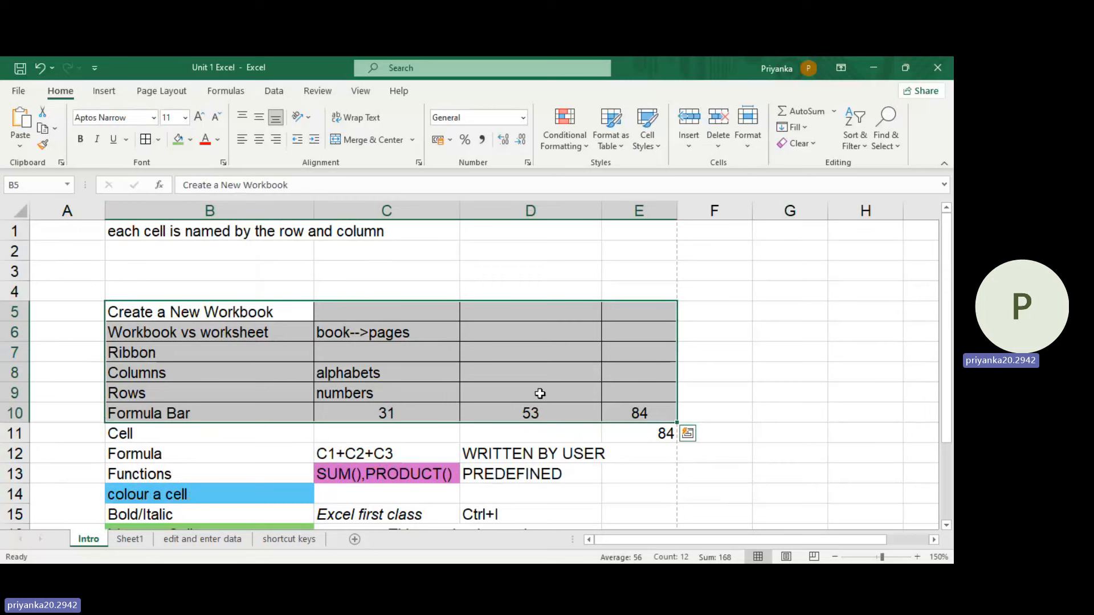
Step: Enter the header "Student Name" in cell B3 of Sheet1 and fit column B's width to it
{"action": "left_click", "coordinate": [226, 542]}
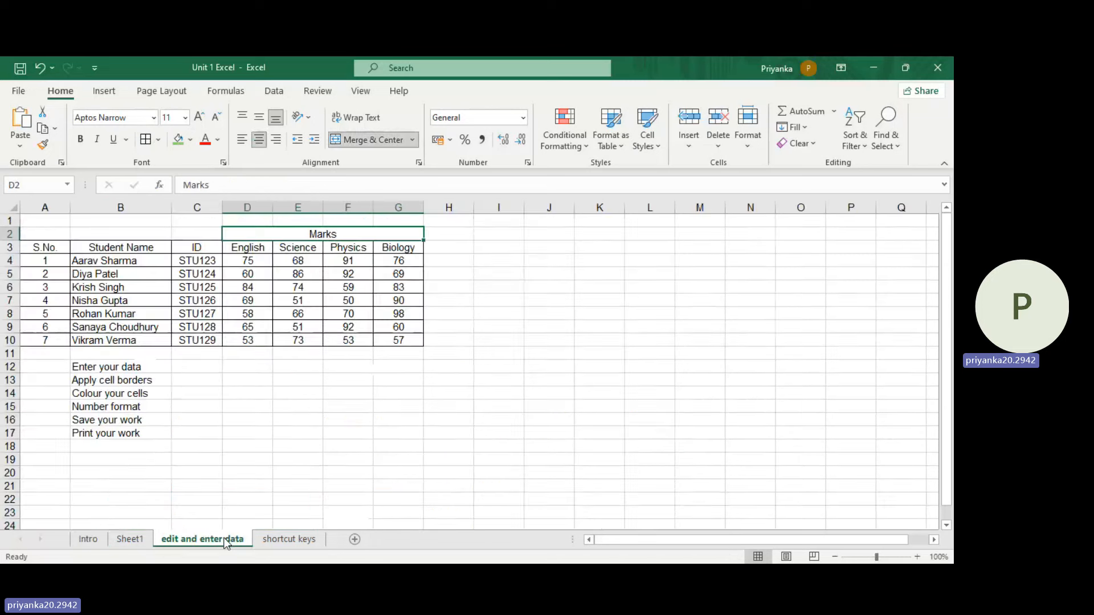
{"action": "left_click", "coordinate": [131, 538]}
{"action": "left_click", "coordinate": [79, 237]}
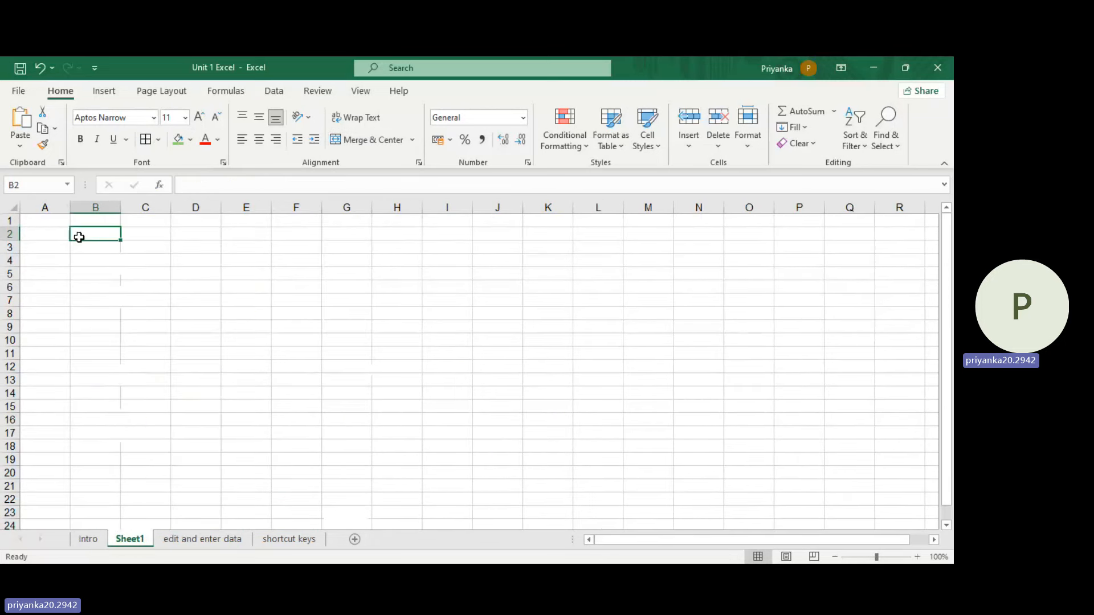
{"action": "left_click", "coordinate": [77, 247]}
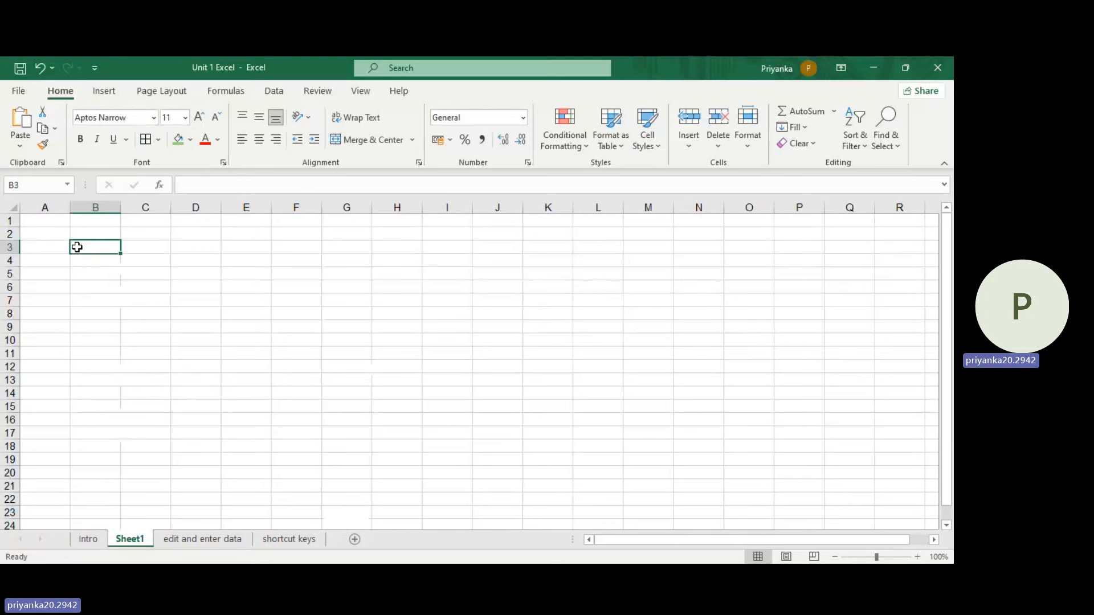
{"action": "type", "text": "Stude"}
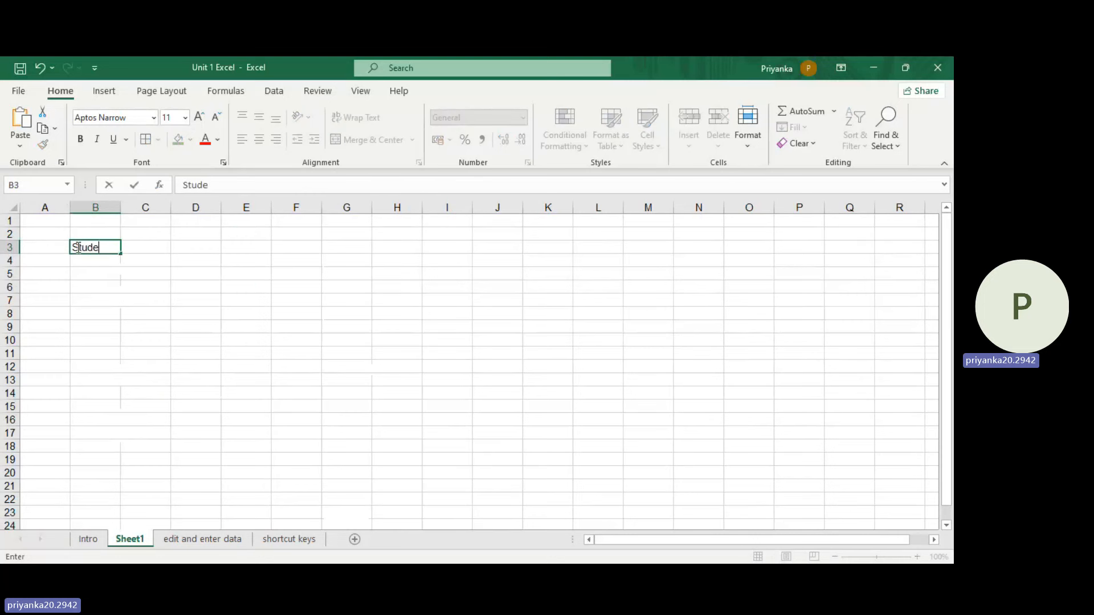
{"action": "type", "text": "nt Name"}
{"action": "left_click", "coordinate": [119, 206]}
{"action": "double_click", "coordinate": [120, 207]}
Step: Enter five students' first names in cells B4 to B8 under the "Student Name" header
{"action": "left_click", "coordinate": [127, 259]}
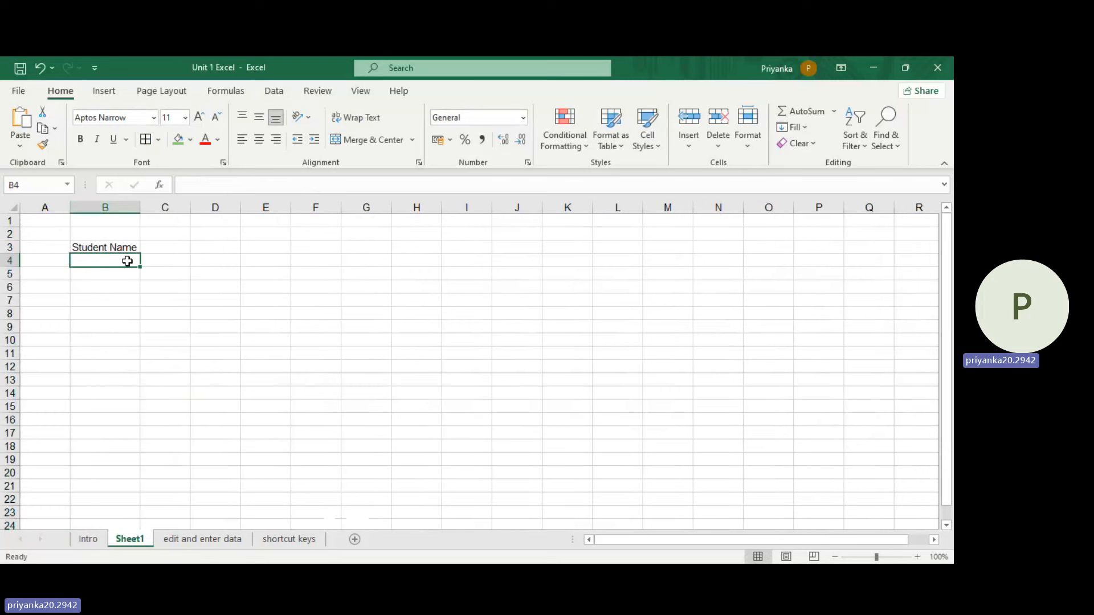
{"action": "type", "text": "Rani"}
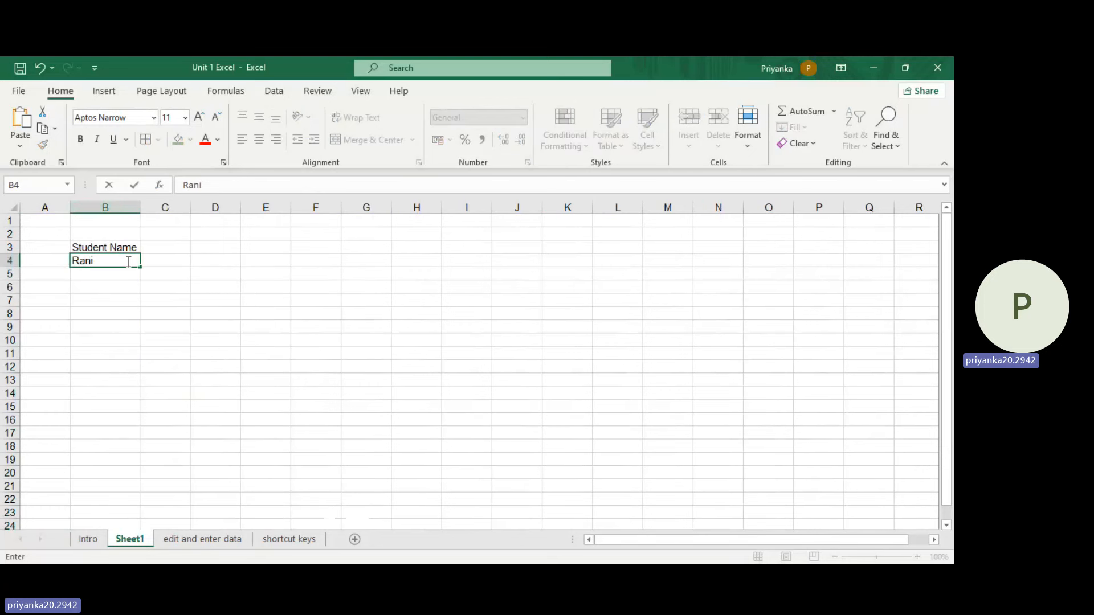
{"action": "key", "text": "Return"}
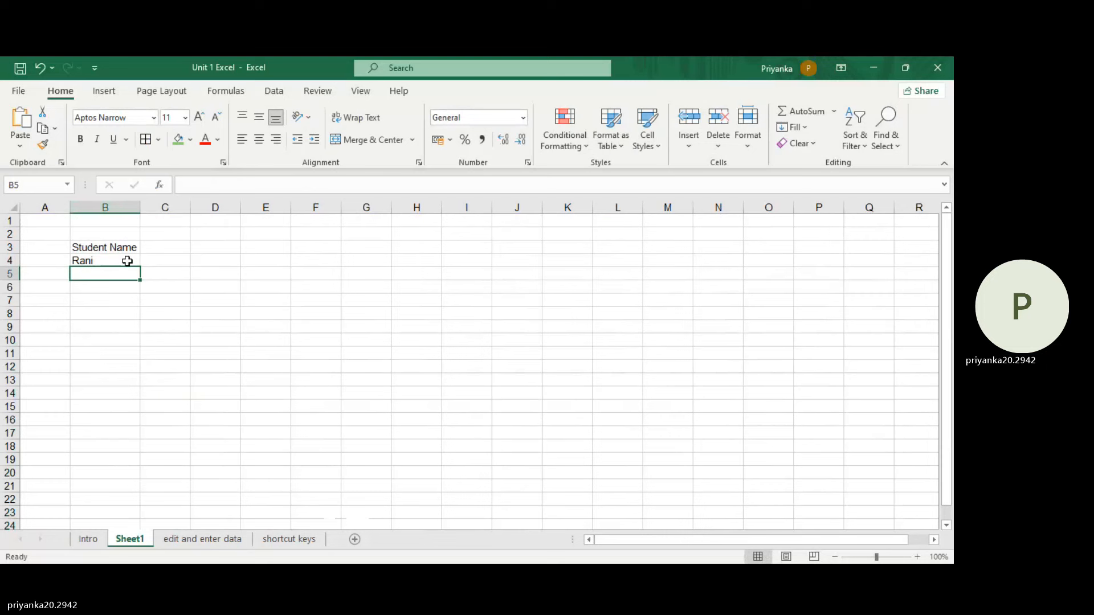
{"action": "type", "text": "Priya"}
{"action": "key", "text": "Return"}
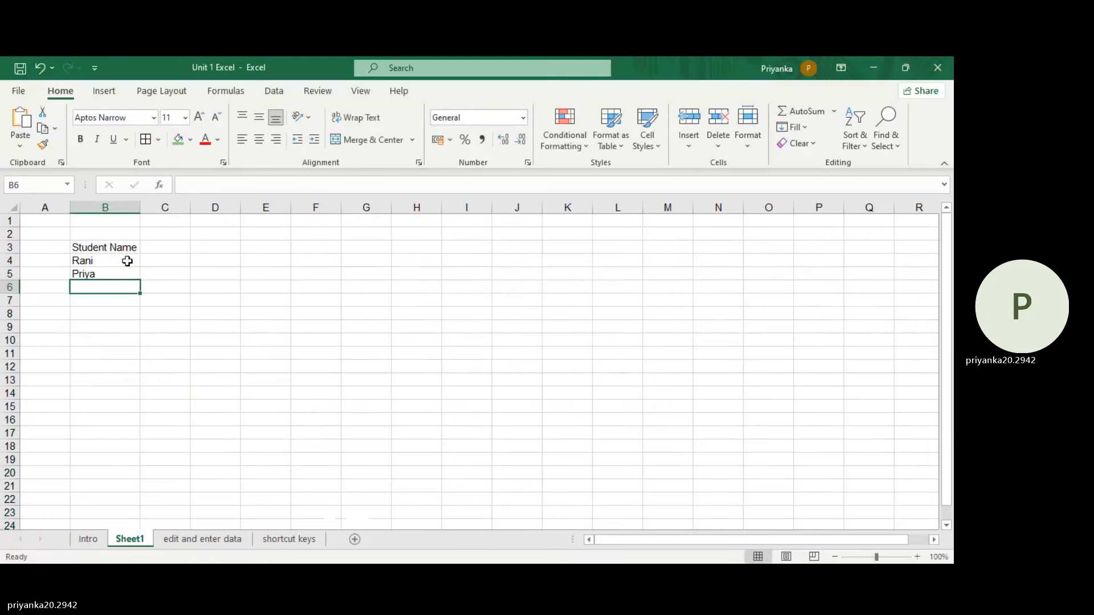
{"action": "type", "text": "Nivya"}
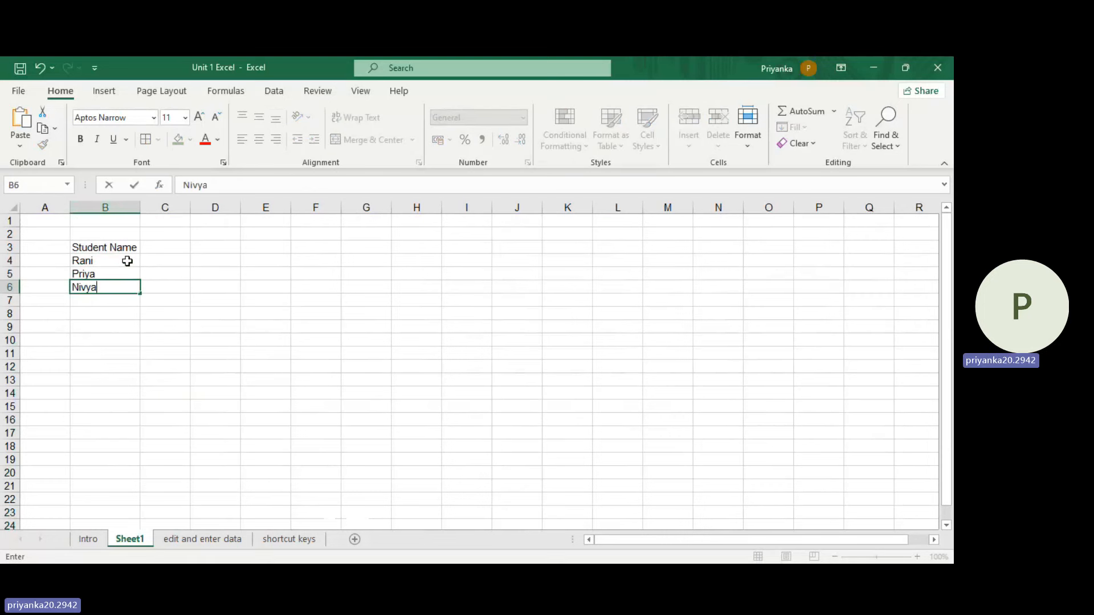
{"action": "key", "text": "Return"}
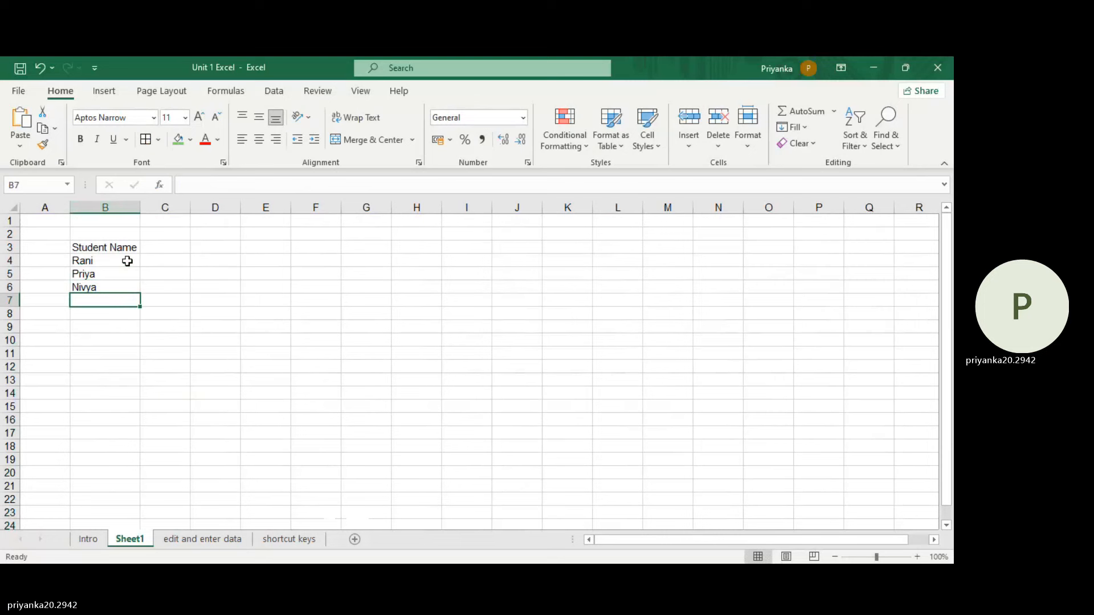
{"action": "type", "text": "Nivya"}
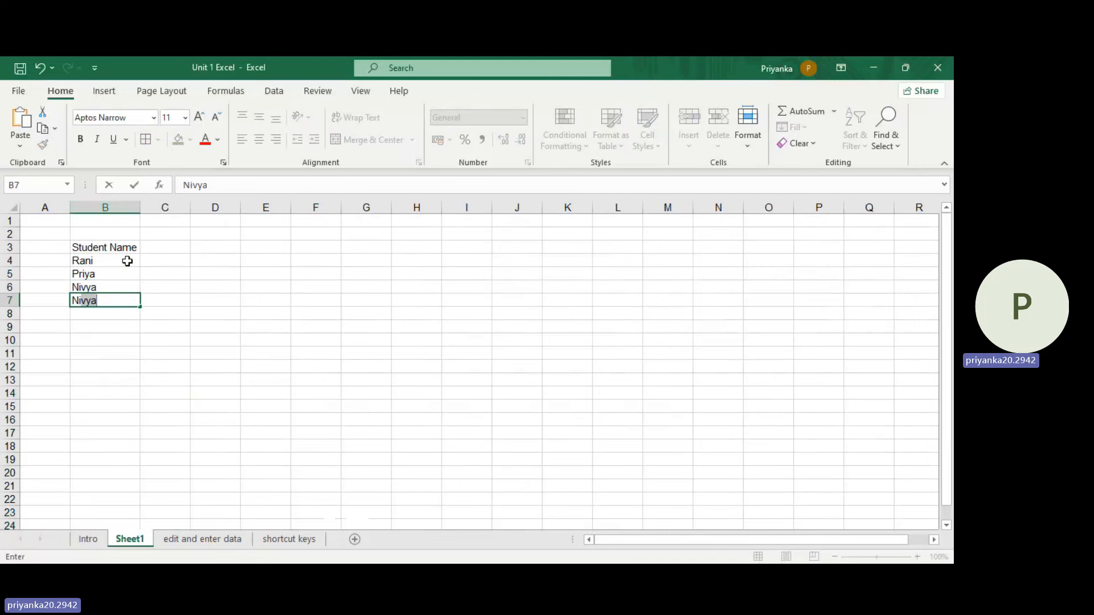
{"action": "key", "text": "BackSpace"}
{"action": "key", "text": "BackSpace"}
{"action": "key", "text": "BackSpace"}
{"action": "type", "text": "shanth"}
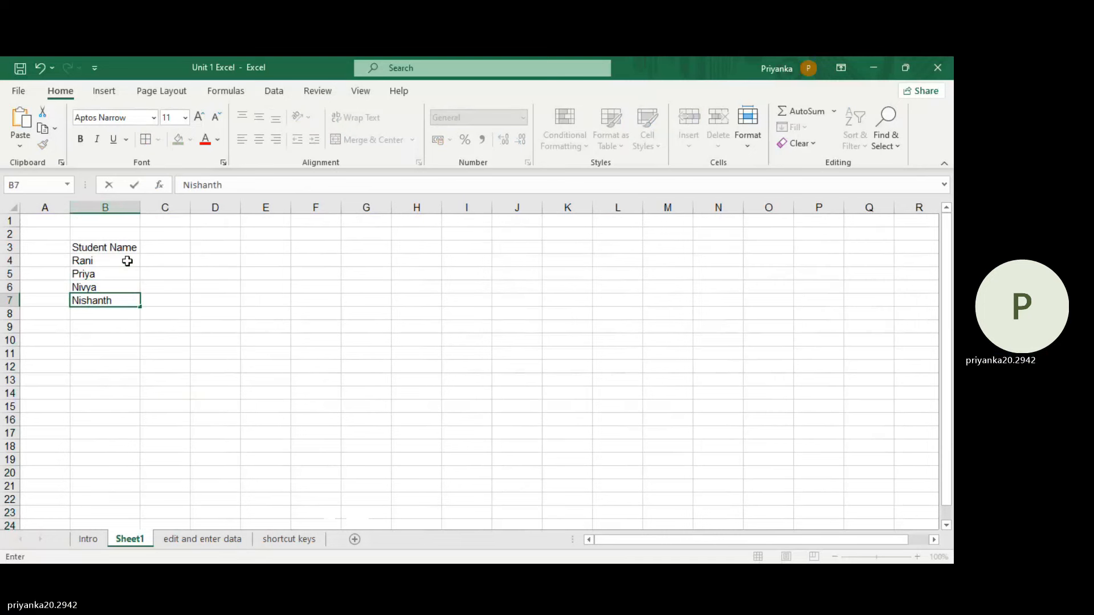
{"action": "key", "text": "Return"}
{"action": "type", "text": "Dejas"}
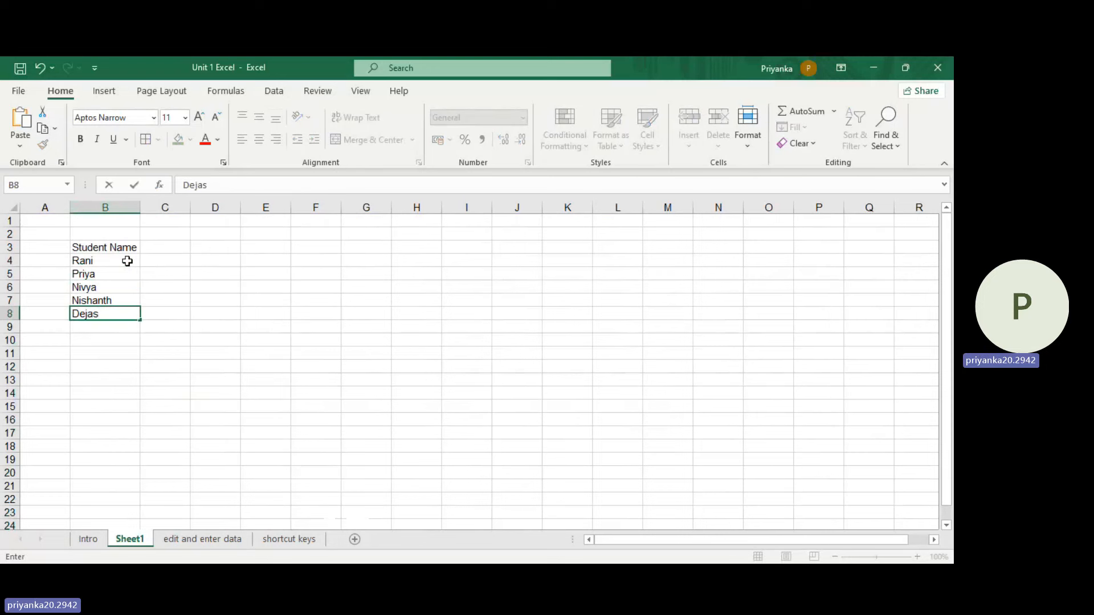
Step: Enter the header "S.No." in cell A3 and the serial numbers 1 and 2 in A4 and A5
{"action": "left_click", "coordinate": [55, 252]}
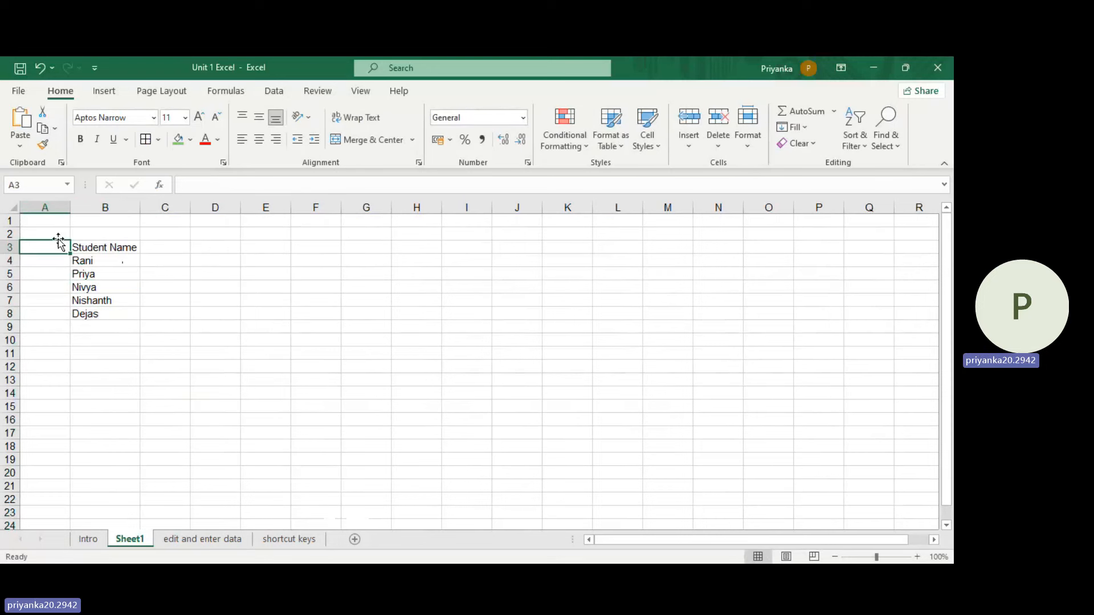
{"action": "type", "text": "S.n"}
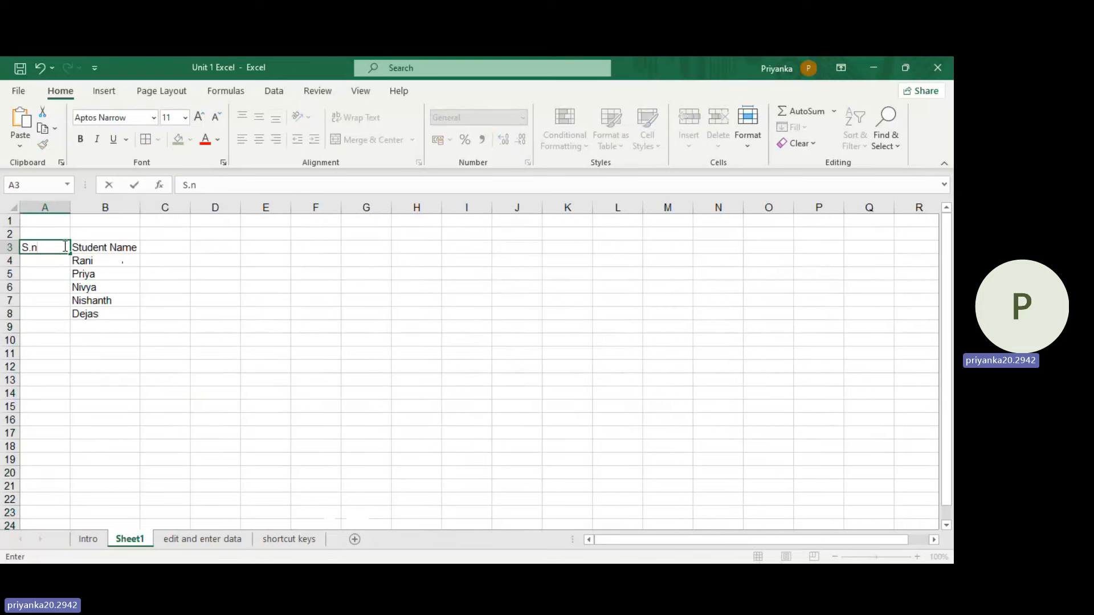
{"action": "key", "text": "BackSpace"}
{"action": "type", "text": "No."}
{"action": "left_click", "coordinate": [57, 255]}
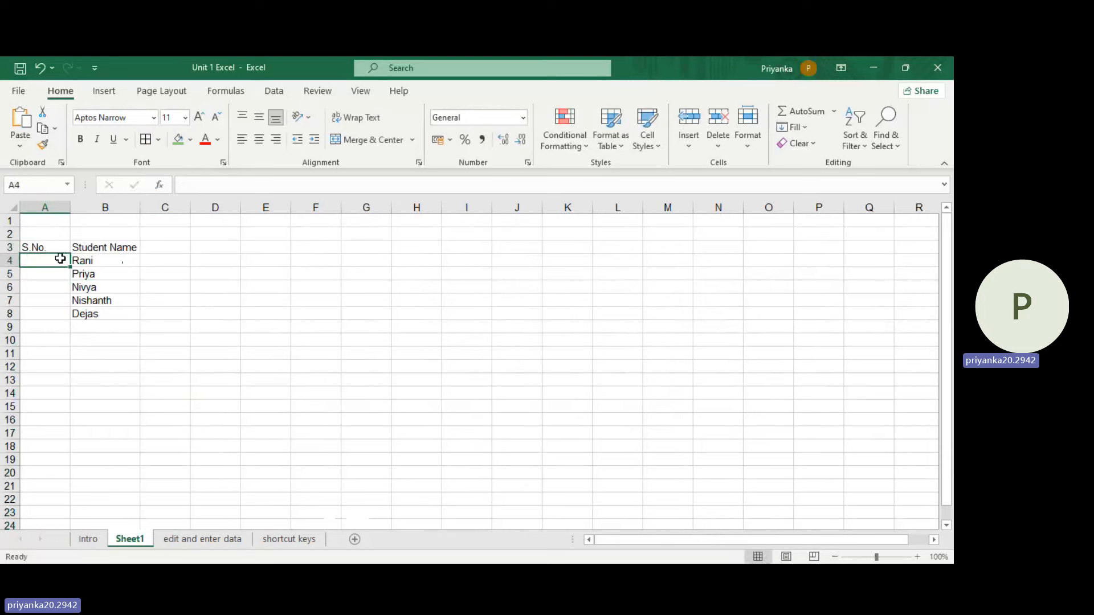
{"action": "type", "text": "1"}
{"action": "left_click", "coordinate": [31, 275]}
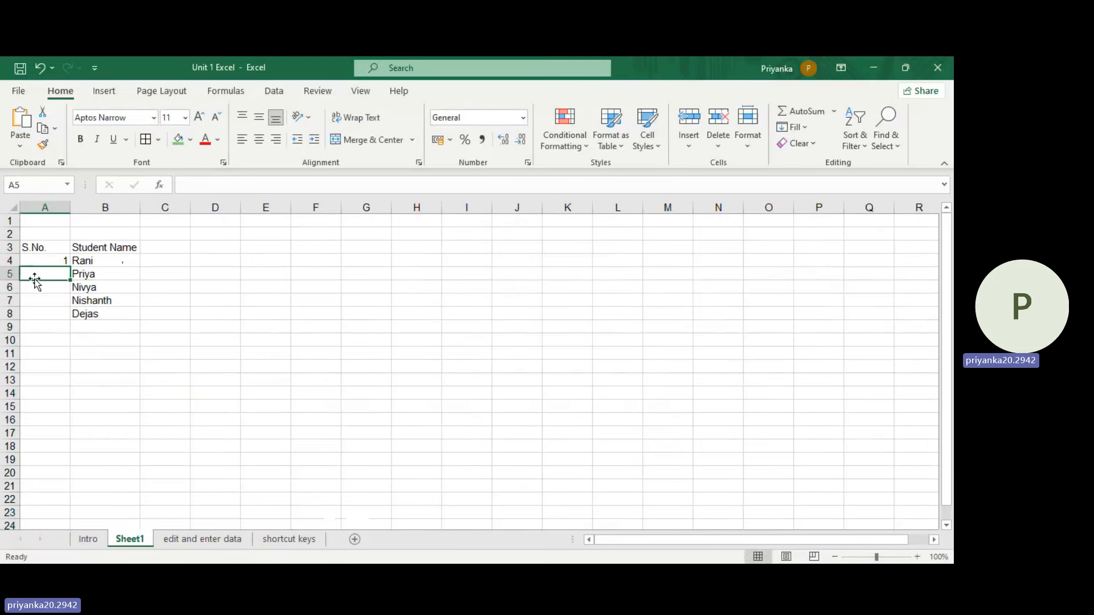
{"action": "type", "text": "2"}
Step: Add two more students' first names in cells B9 and B10, below the existing names
{"action": "left_click", "coordinate": [98, 315]}
{"action": "left_click", "coordinate": [99, 330]}
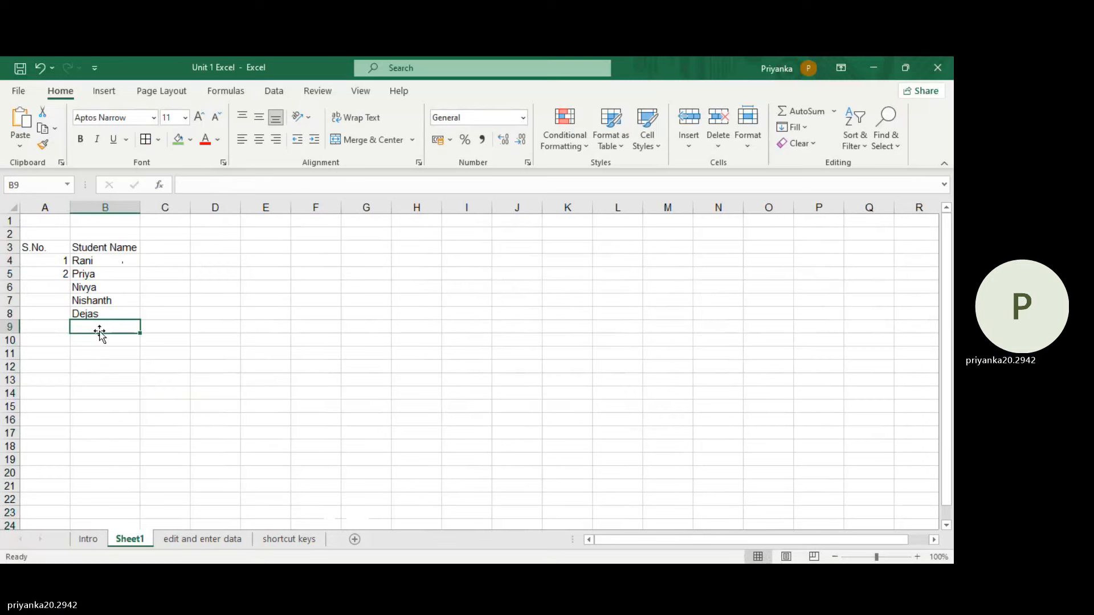
{"action": "type", "text": "Farina"}
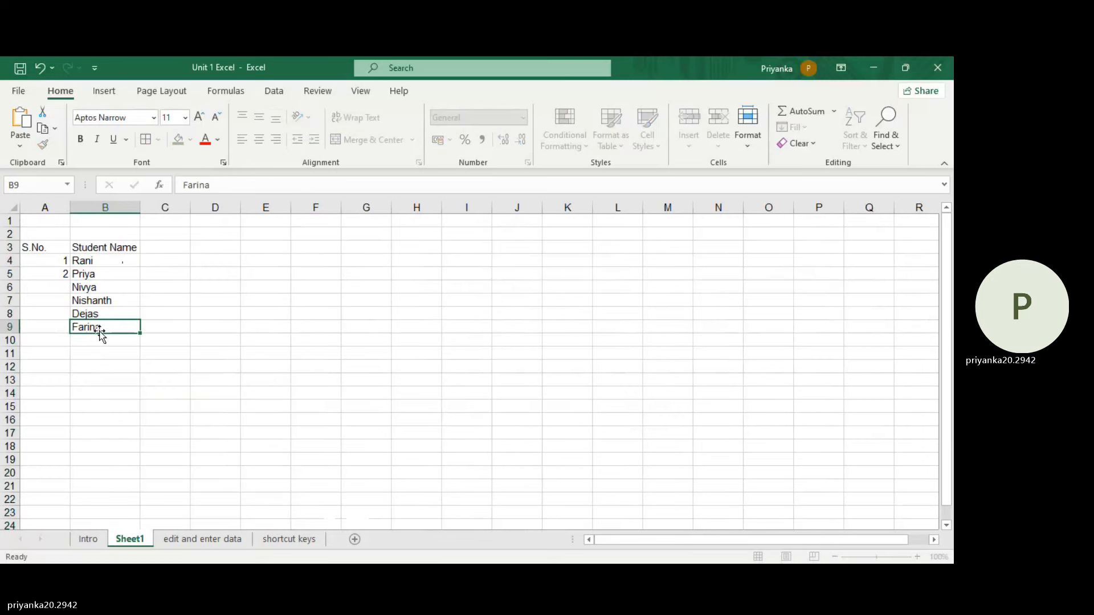
{"action": "key", "text": "Return"}
{"action": "type", "text": "James"}
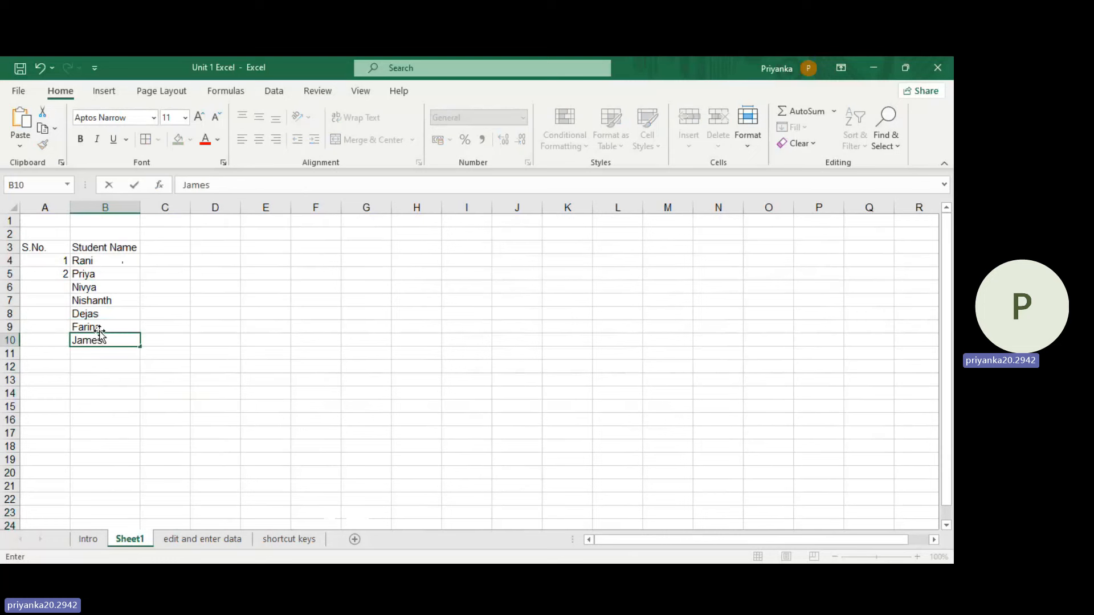
Step: Centre the contents of the S.No. column horizontally in cells A3 to A10
{"action": "left_click", "coordinate": [65, 258]}
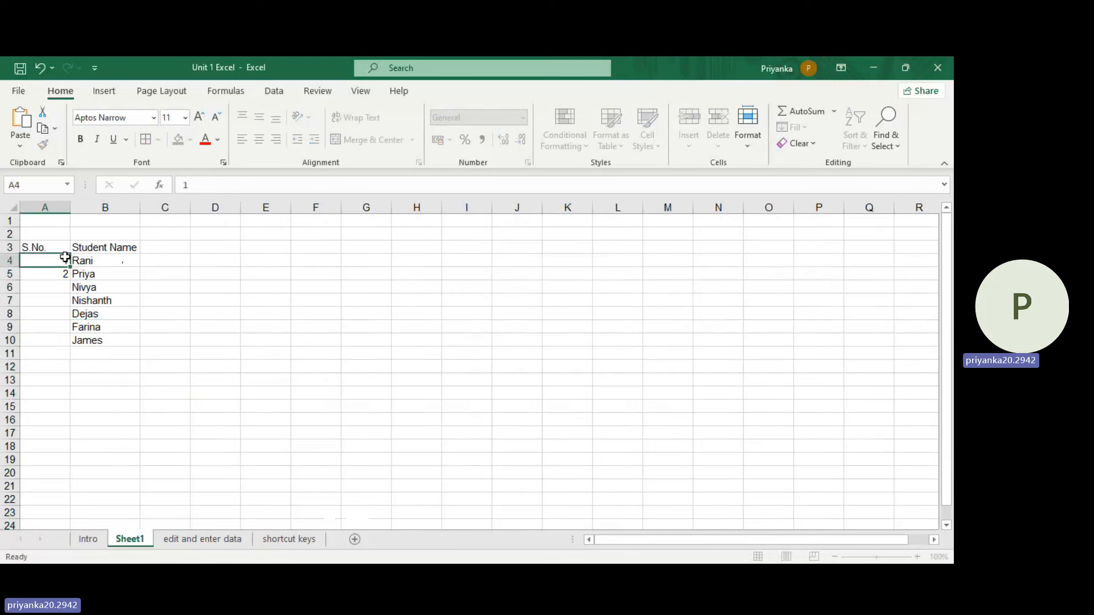
{"action": "left_click_drag", "start_coordinate": [53, 244], "coordinate": [49, 338]}
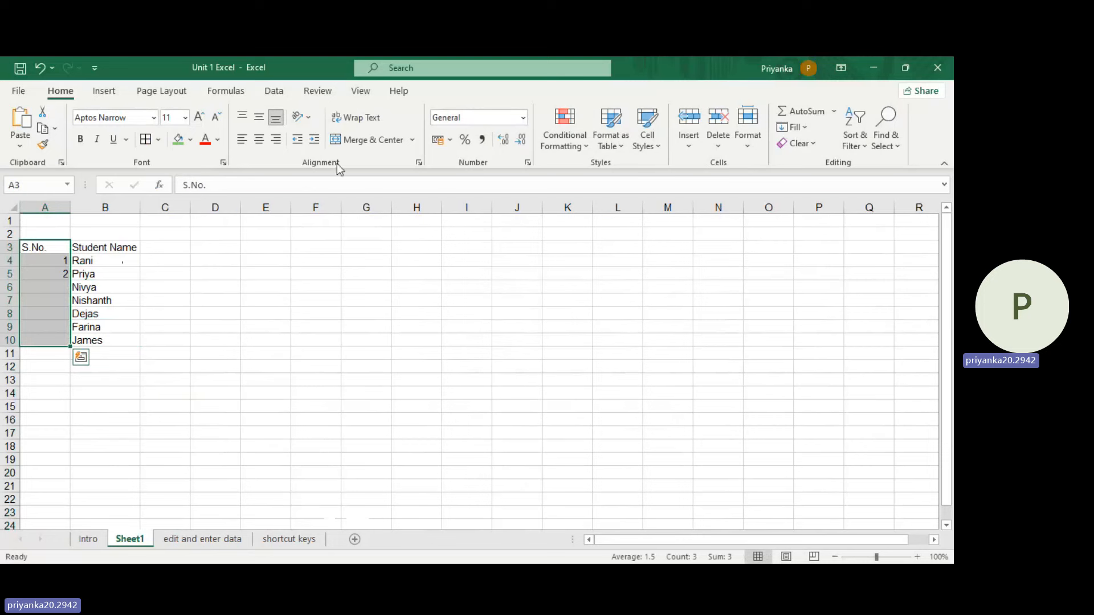
{"action": "left_click", "coordinate": [260, 141]}
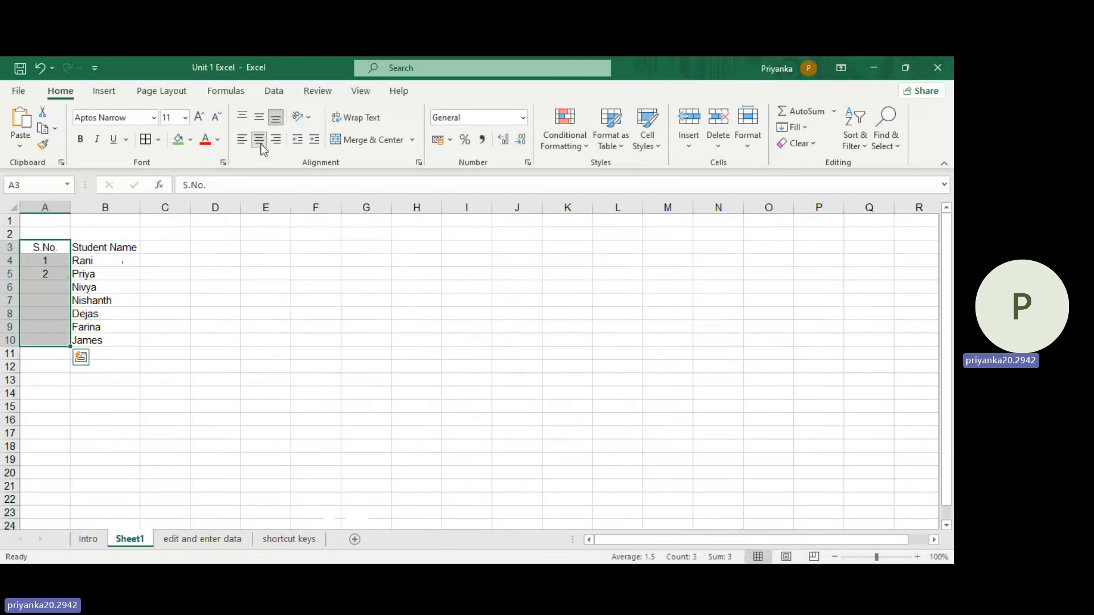
Step: Extend the serial number series from cells A4:A5 down to A10, numbering the students up to 7
{"action": "left_click", "coordinate": [917, 557]}
{"action": "left_click", "coordinate": [917, 556]}
{"action": "left_click", "coordinate": [917, 556]}
{"action": "left_click", "coordinate": [917, 557]}
{"action": "left_click", "coordinate": [917, 557]}
{"action": "left_click", "coordinate": [917, 556]}
{"action": "left_click", "coordinate": [917, 556]}
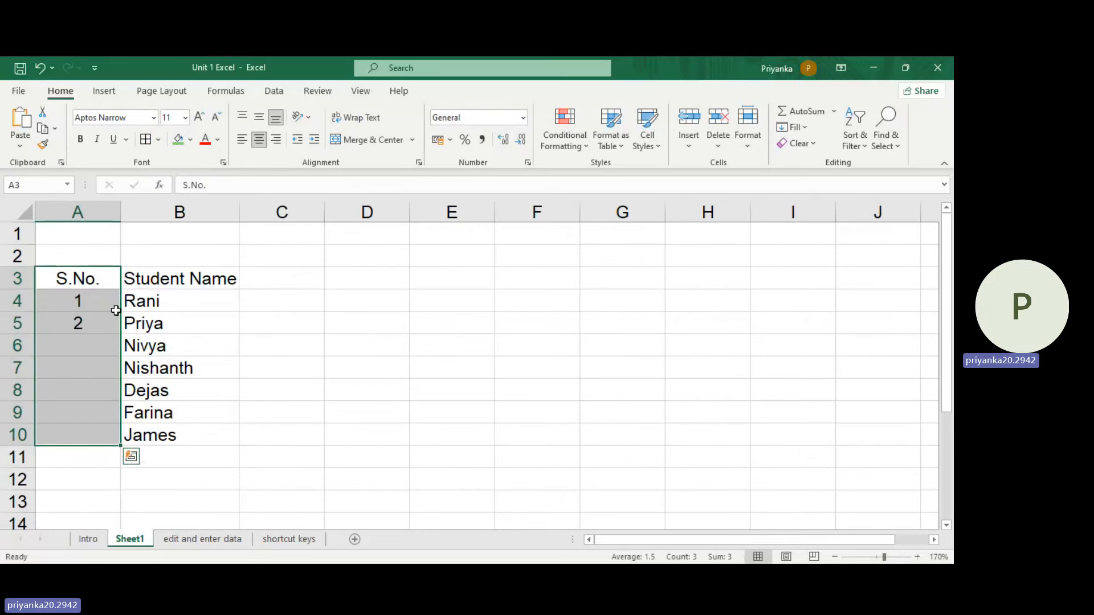
{"action": "mouse_move", "coordinate": [97, 303]}
{"action": "left_mouse_down"}
{"action": "mouse_move", "coordinate": [99, 342]}
{"action": "mouse_move", "coordinate": [98, 323]}
{"action": "left_mouse_up"}
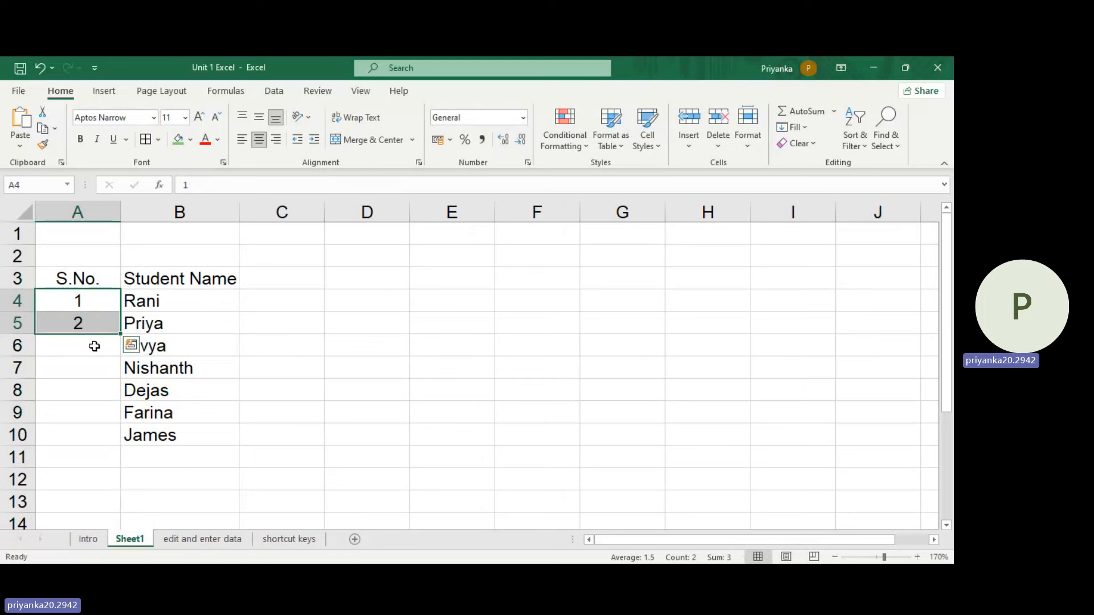
{"action": "left_click", "coordinate": [95, 346]}
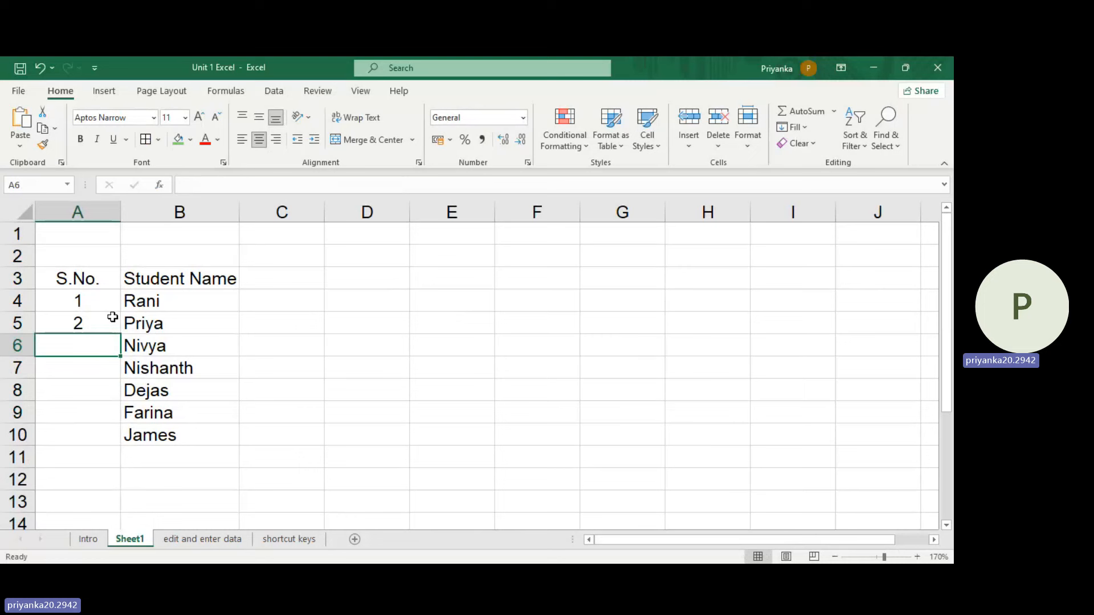
{"action": "left_click_drag", "start_coordinate": [108, 300], "coordinate": [82, 322]}
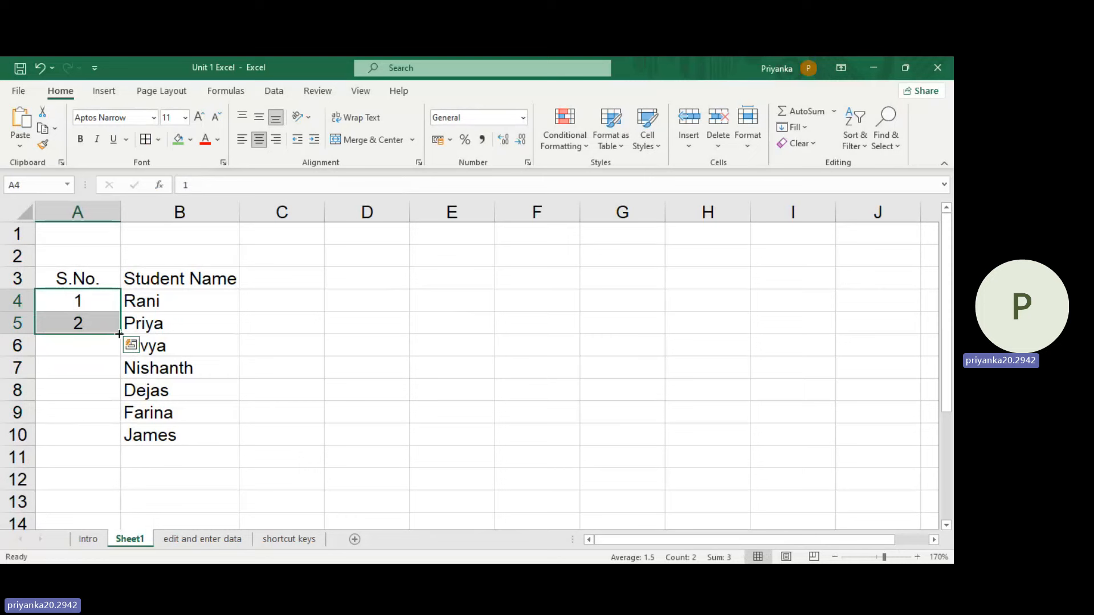
{"action": "left_click_drag", "start_coordinate": [119, 334], "coordinate": [123, 448]}
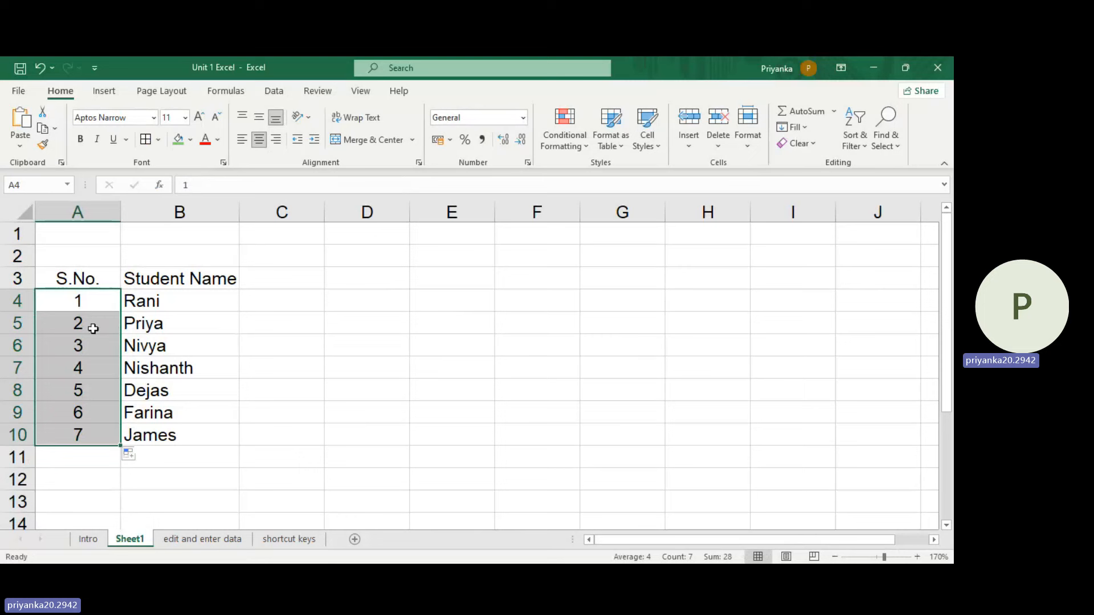
Step: Enter the word "Autofill" in cell A12 below the table and clear that cell again
{"action": "left_click", "coordinate": [95, 478]}
{"action": "type", "text": "Au"}
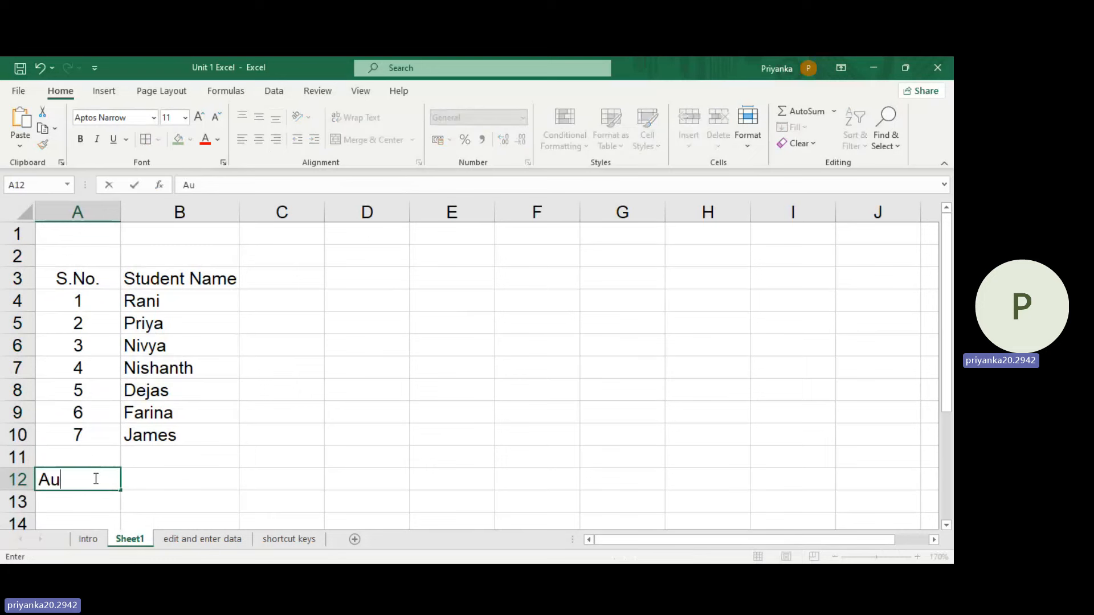
{"action": "type", "text": "tofill"}
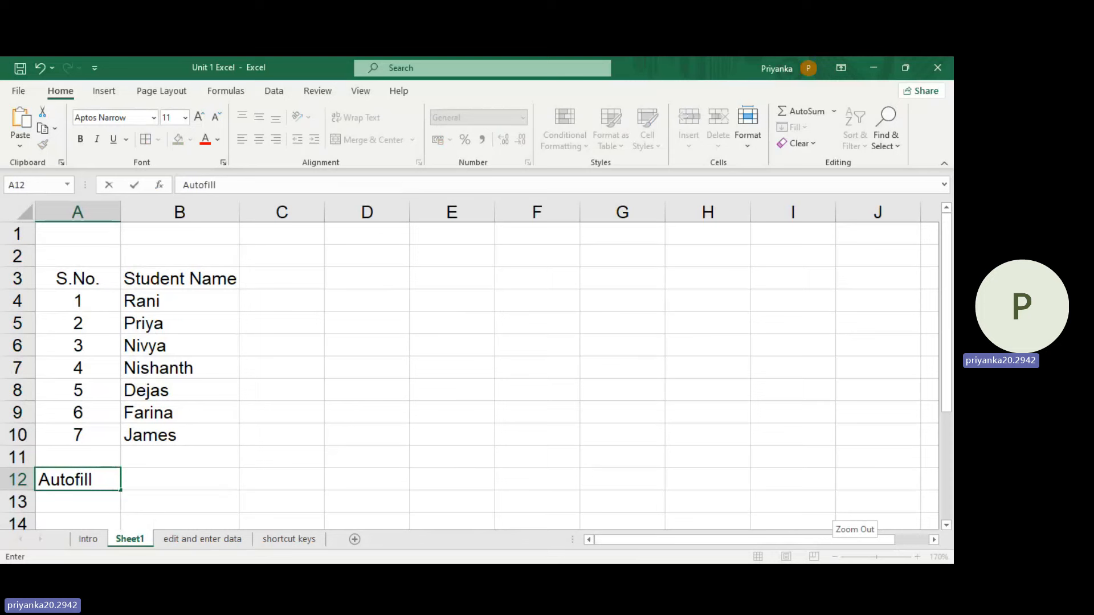
{"action": "left_click", "coordinate": [252, 484]}
{"action": "left_click", "coordinate": [86, 482]}
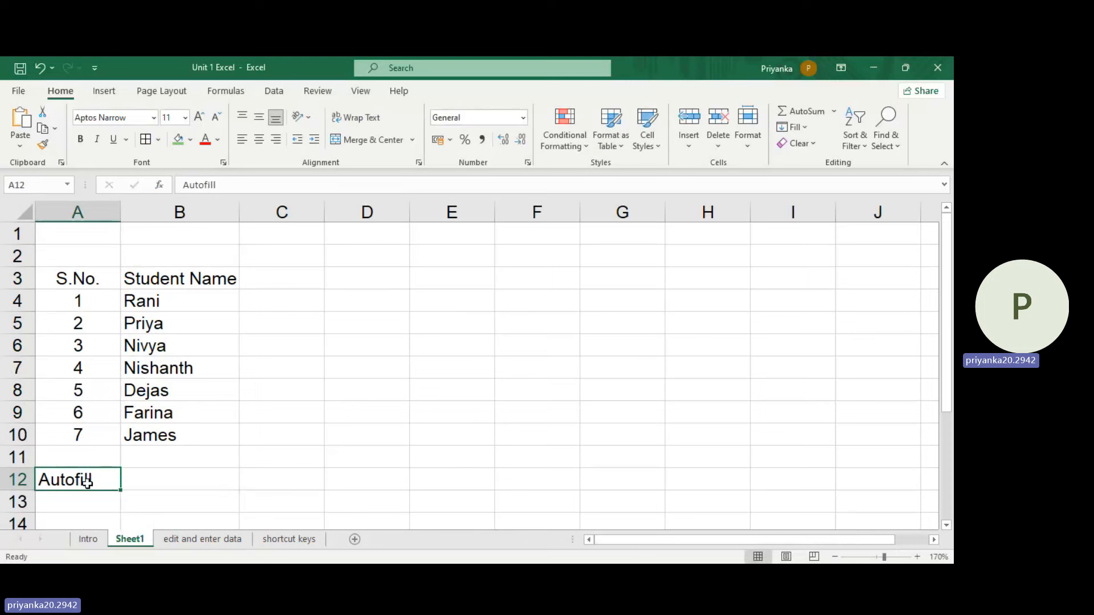
{"action": "key", "text": "Delete"}
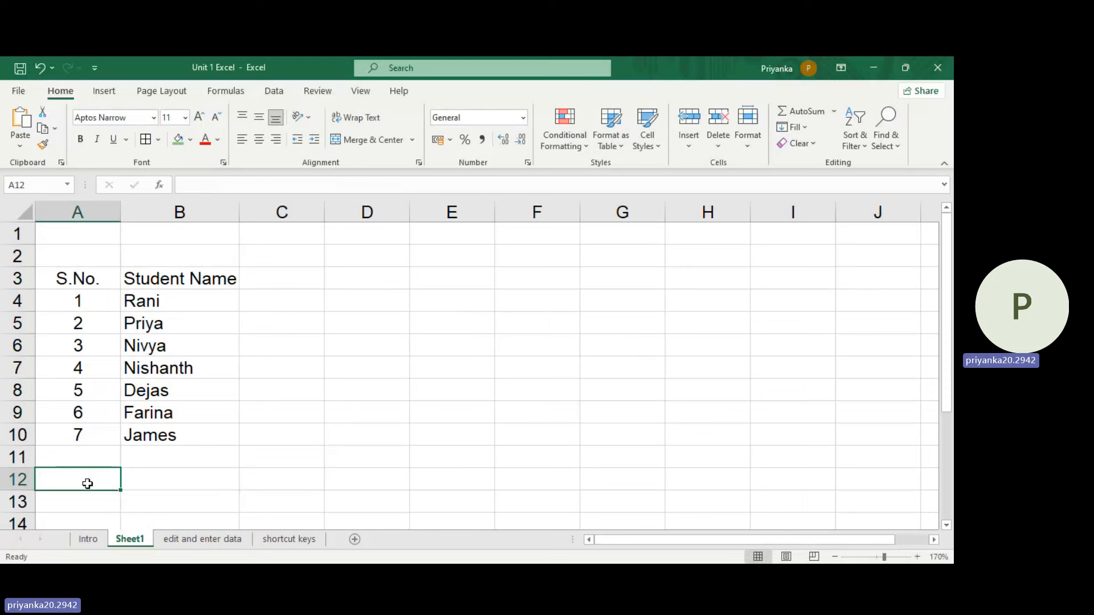
Step: Merge and centre cells C2 to E2 above the header row and enter the heading "Marks"
{"action": "left_click", "coordinate": [293, 293]}
{"action": "left_click", "coordinate": [273, 282]}
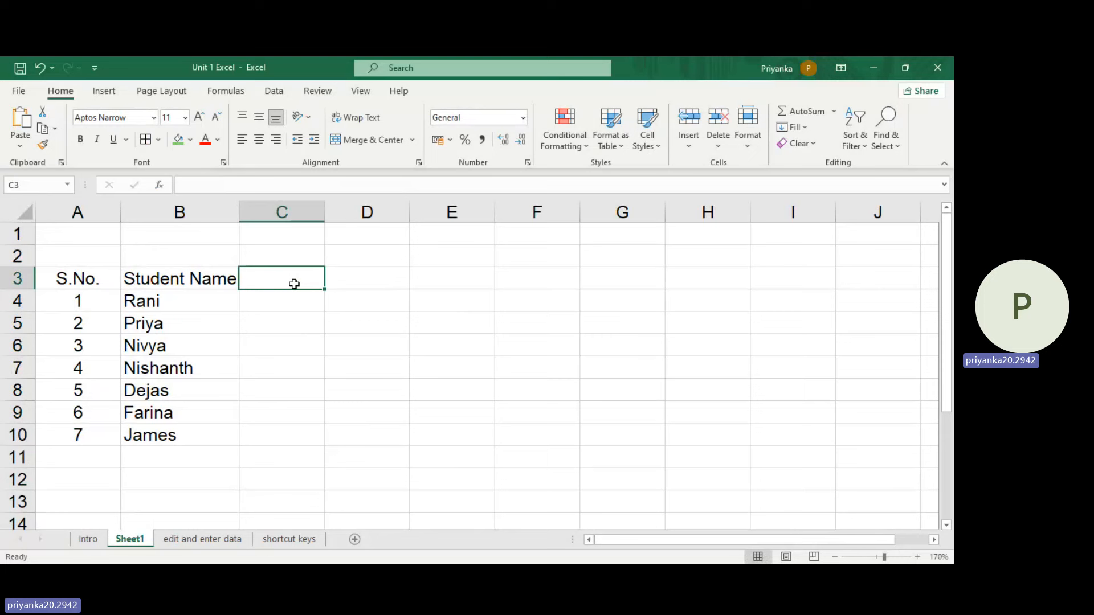
{"action": "left_click_drag", "start_coordinate": [288, 259], "coordinate": [427, 259]}
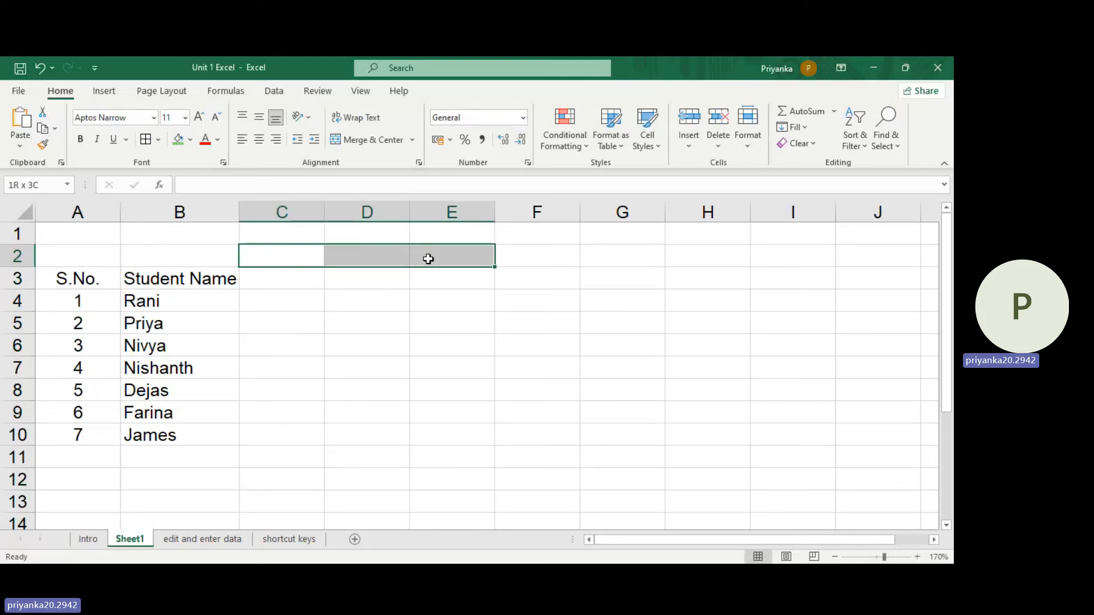
{"action": "left_click", "coordinate": [370, 140]}
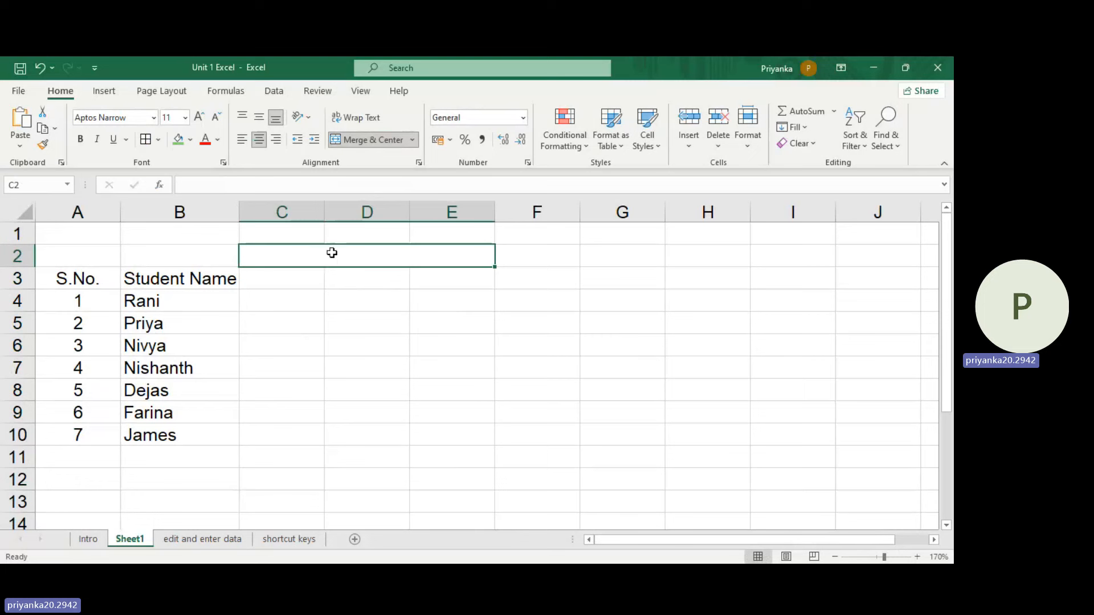
{"action": "type", "text": "Ma"}
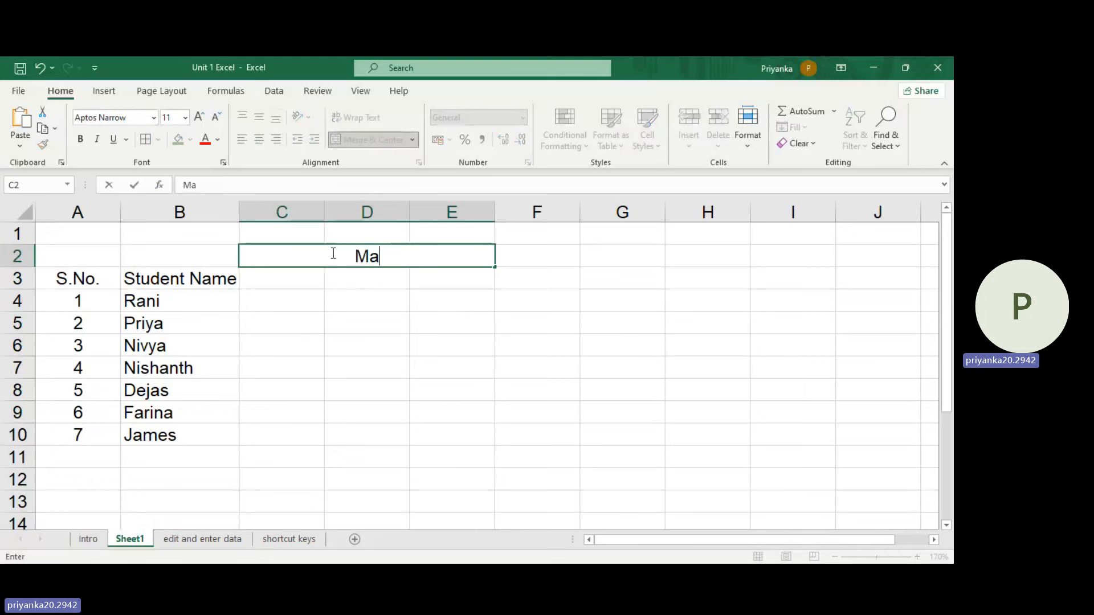
{"action": "type", "text": "rks"}
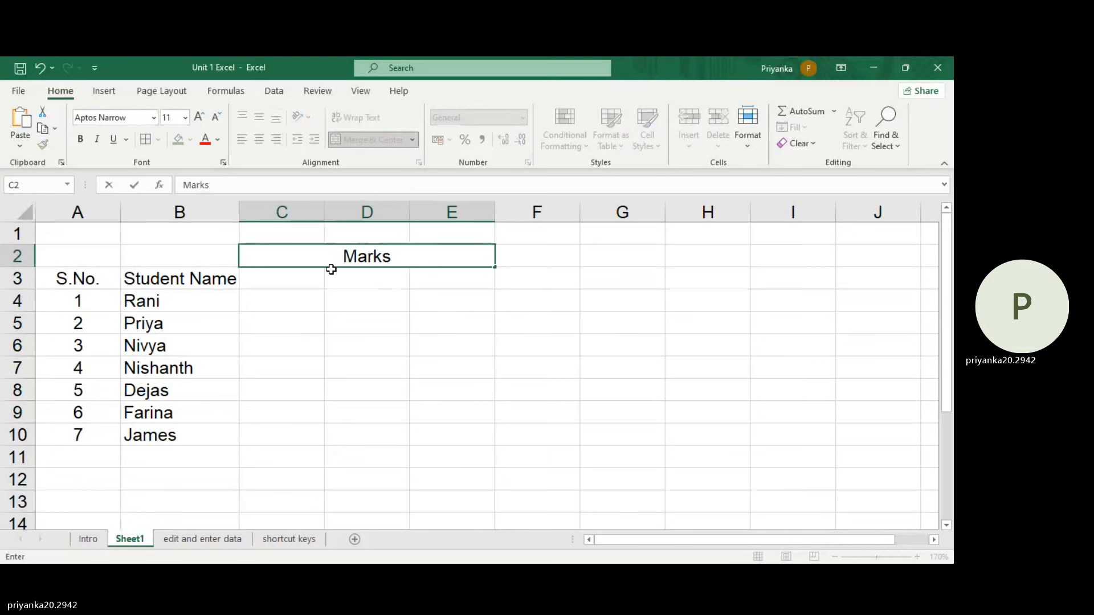
{"action": "key", "text": "Return"}
Step: Enter the subject headers English, Mathematics and Science in C3 to E3, and fit column D's width to its text
{"action": "type", "text": "English"}
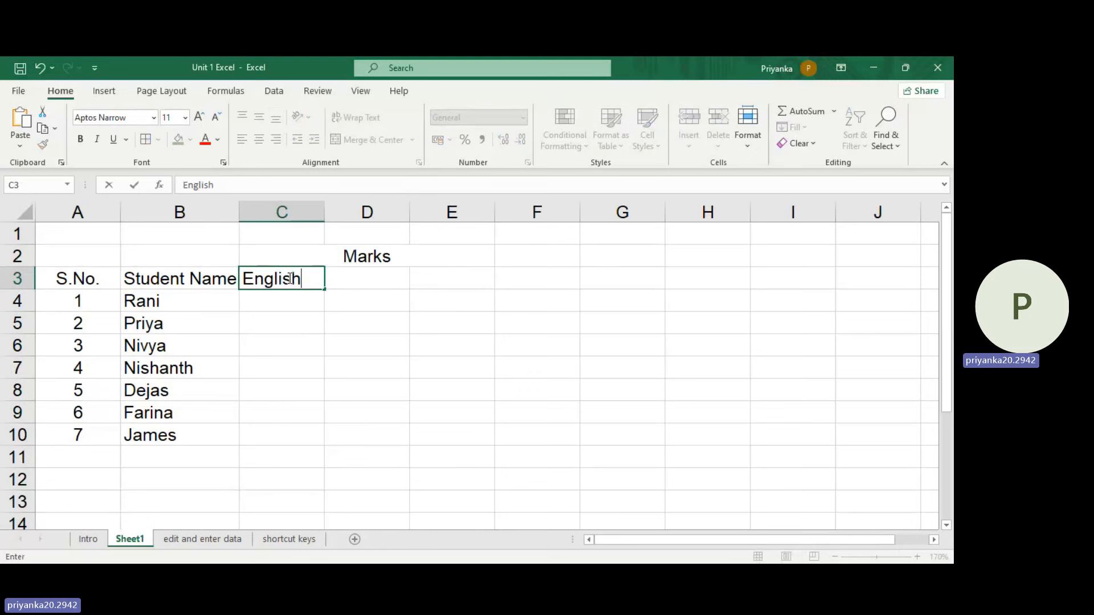
{"action": "key", "text": "Tab"}
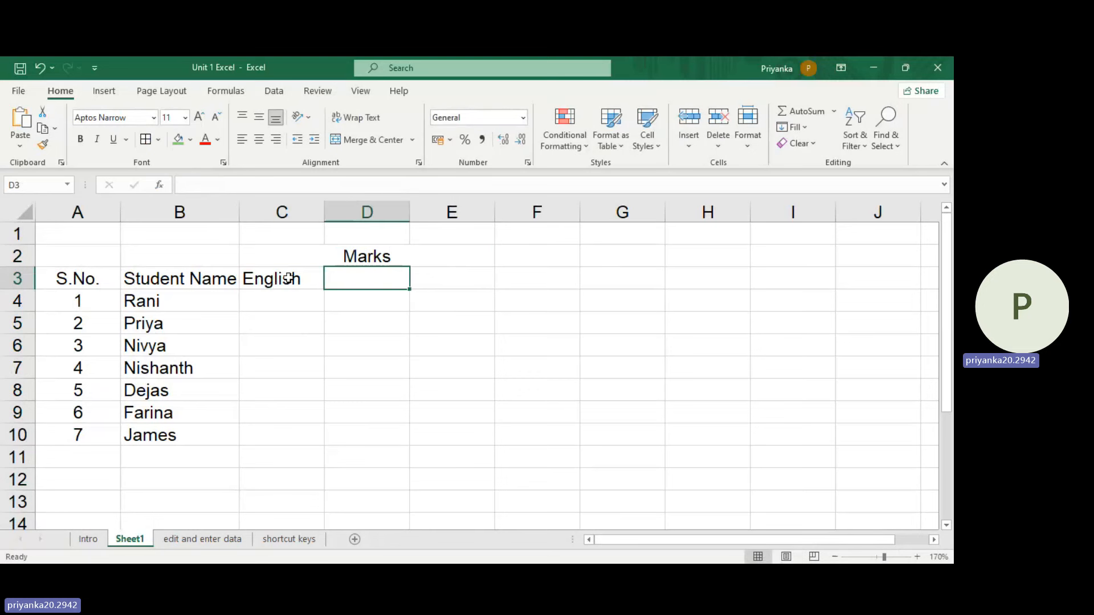
{"action": "type", "text": "Math"}
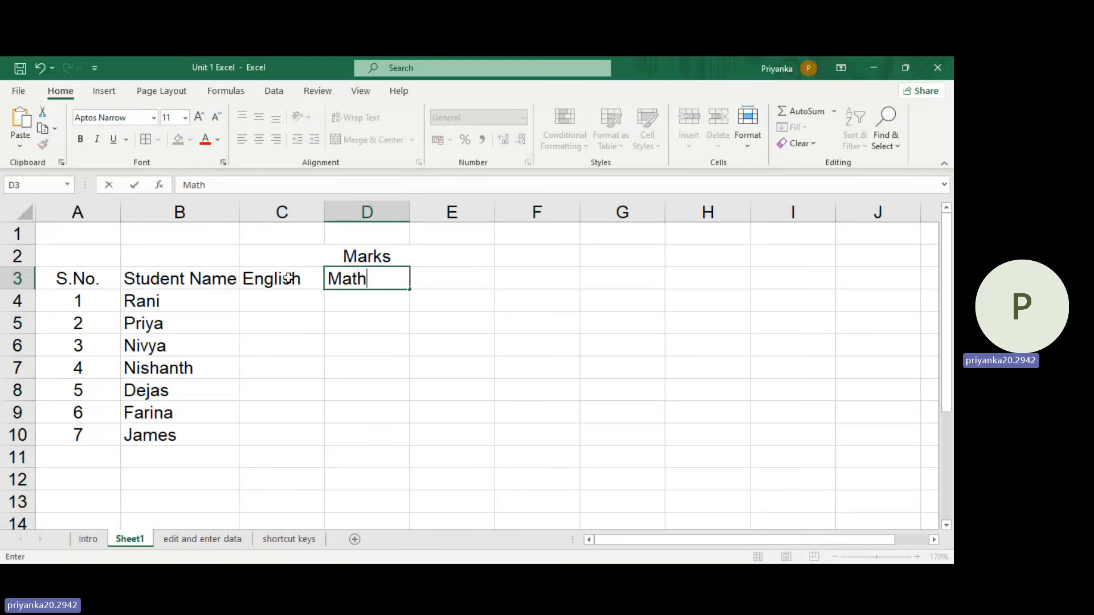
{"action": "type", "text": "ematics"}
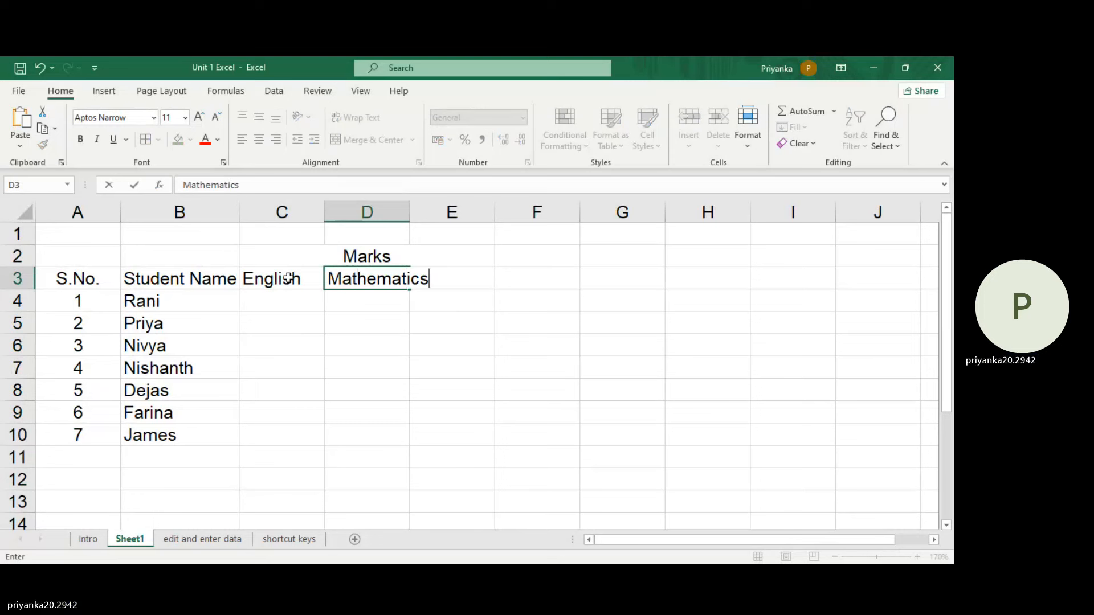
{"action": "key", "text": "Tab"}
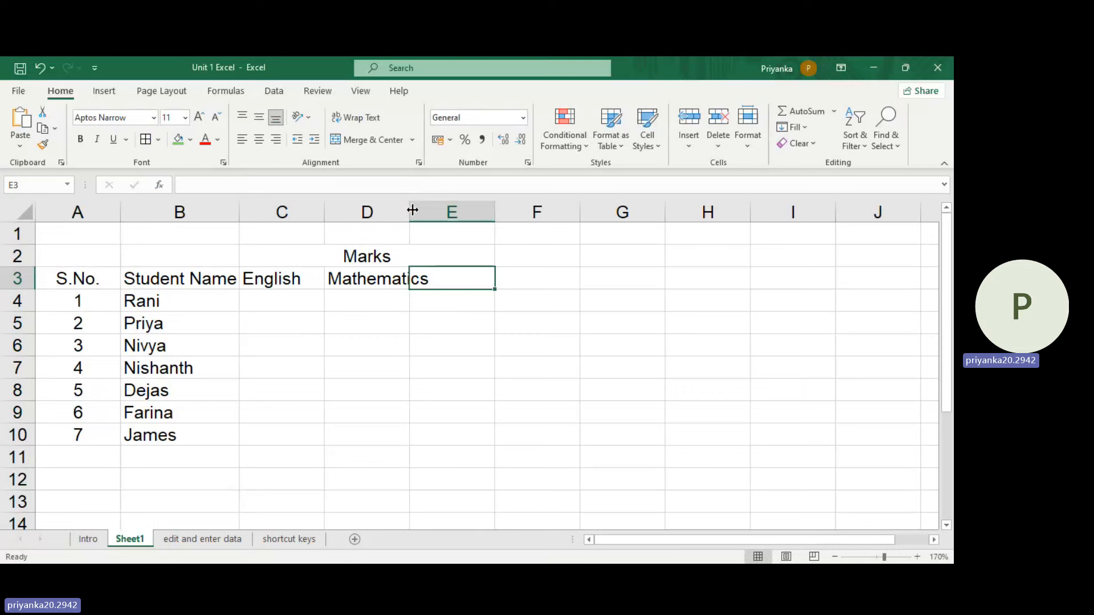
{"action": "double_click", "coordinate": [412, 211]}
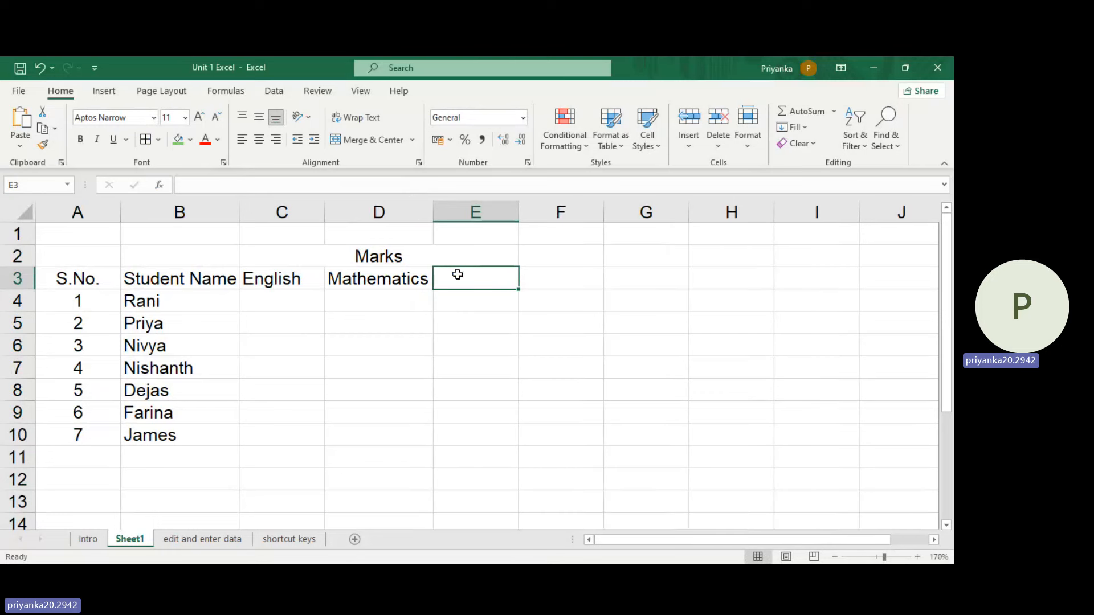
{"action": "type", "text": "Science"}
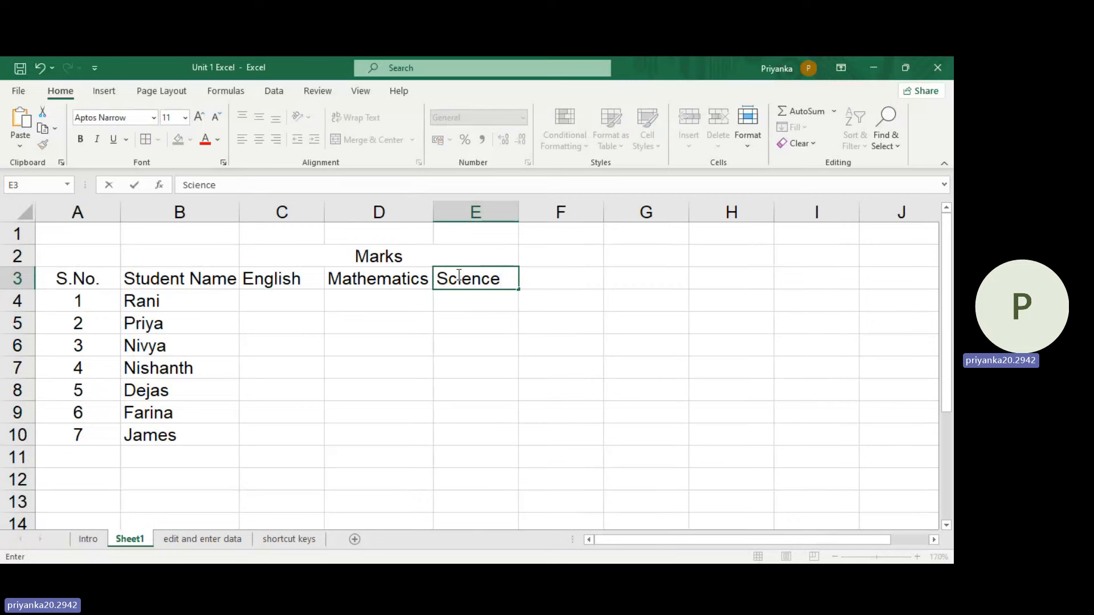
Step: Enter the first student's marks 23, 25 and 27 in cells C4, D4 and E4
{"action": "left_click", "coordinate": [298, 300]}
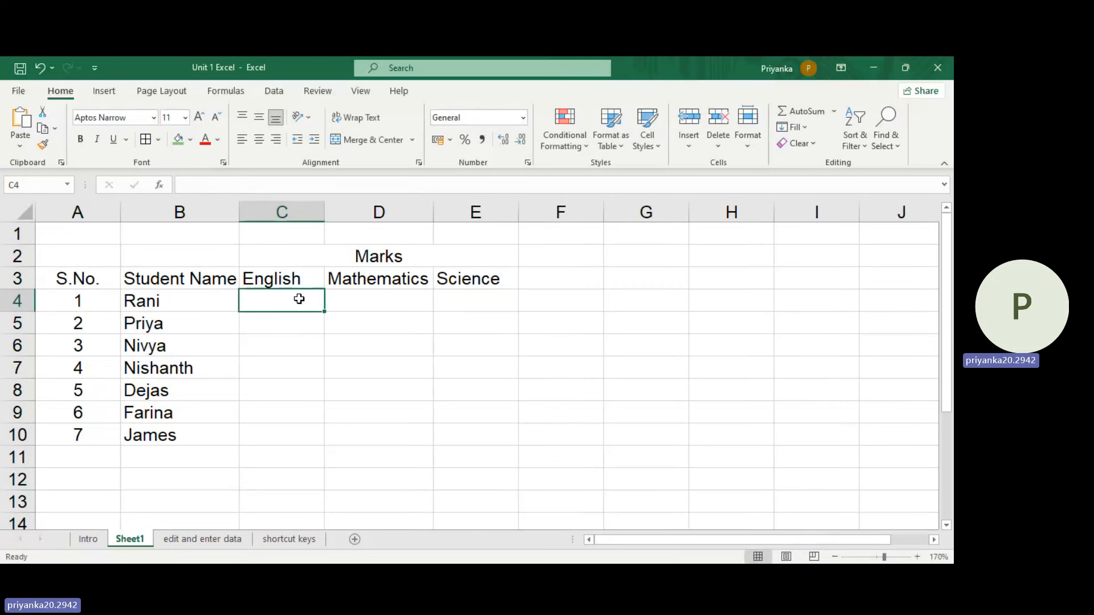
{"action": "type", "text": "23"}
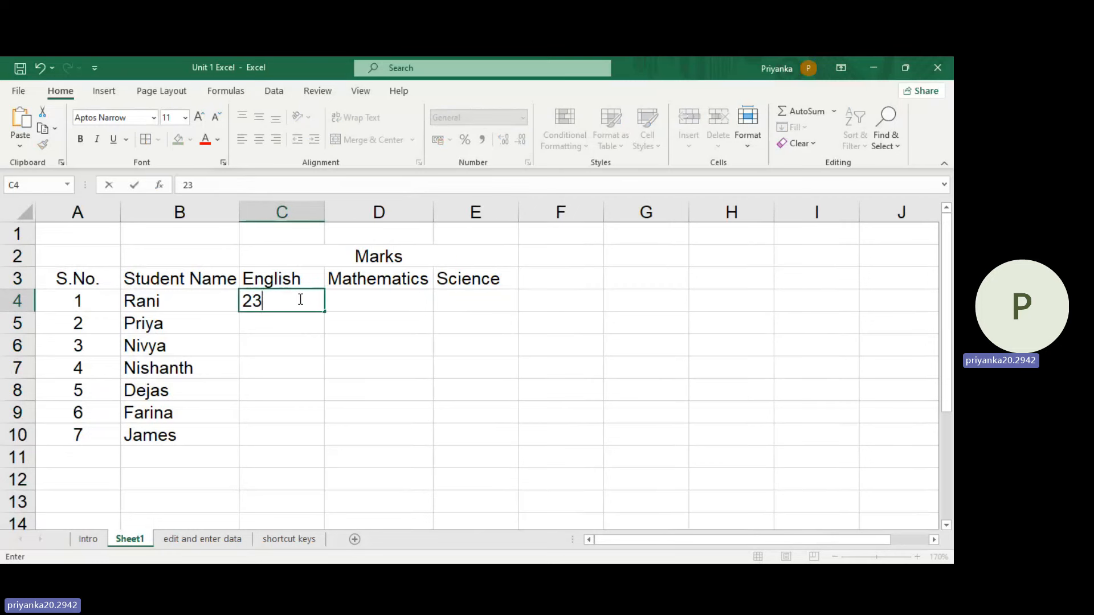
{"action": "key", "text": "Tab"}
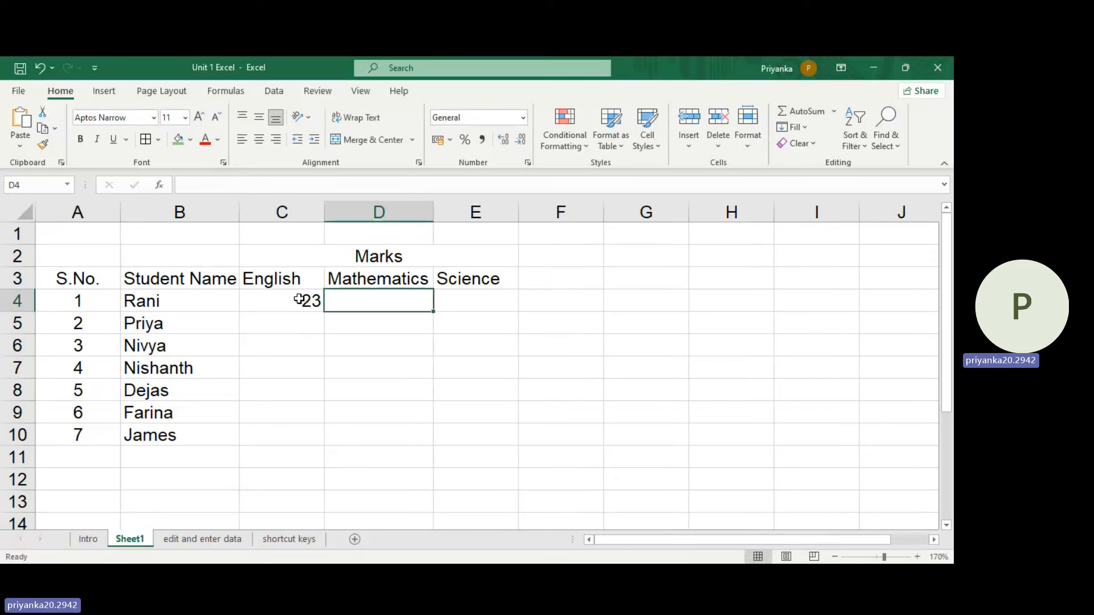
{"action": "type", "text": "25"}
{"action": "key", "text": "Tab"}
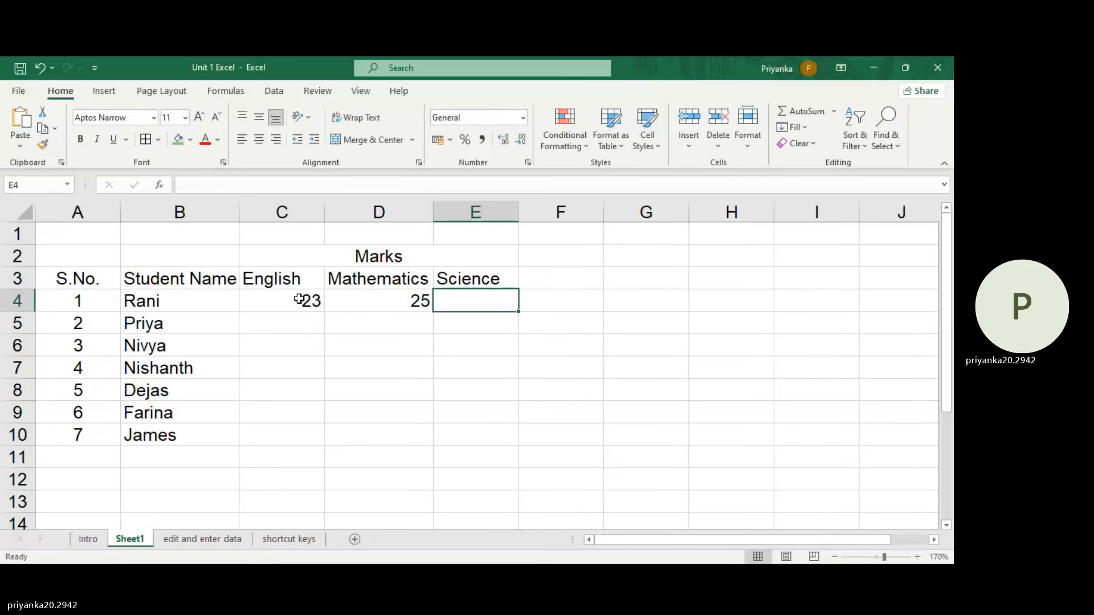
{"action": "type", "text": "27"}
{"action": "key", "text": "Return"}
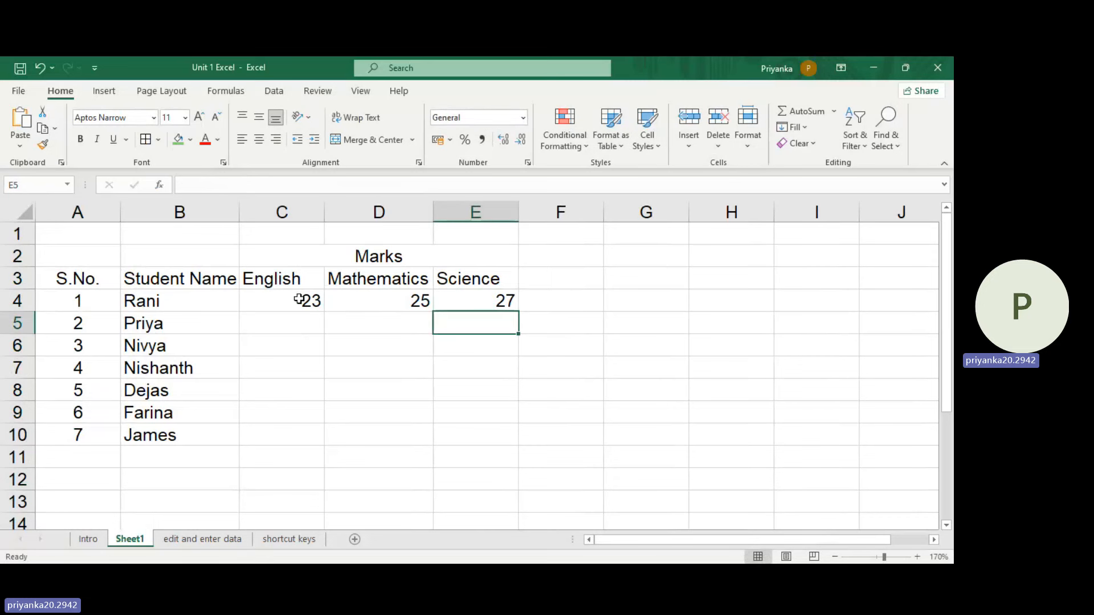
Step: Enter the second student's marks 45, 46 and 45 in cells C5, D5 and E5
{"action": "key", "text": "Left"}
{"action": "key", "text": "Left"}
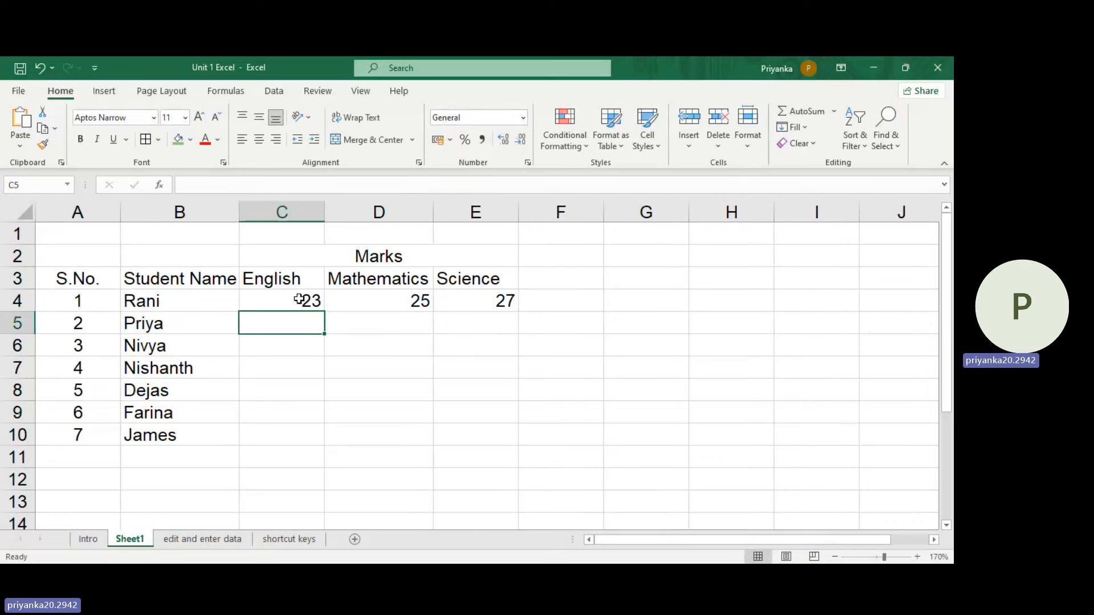
{"action": "type", "text": "45"}
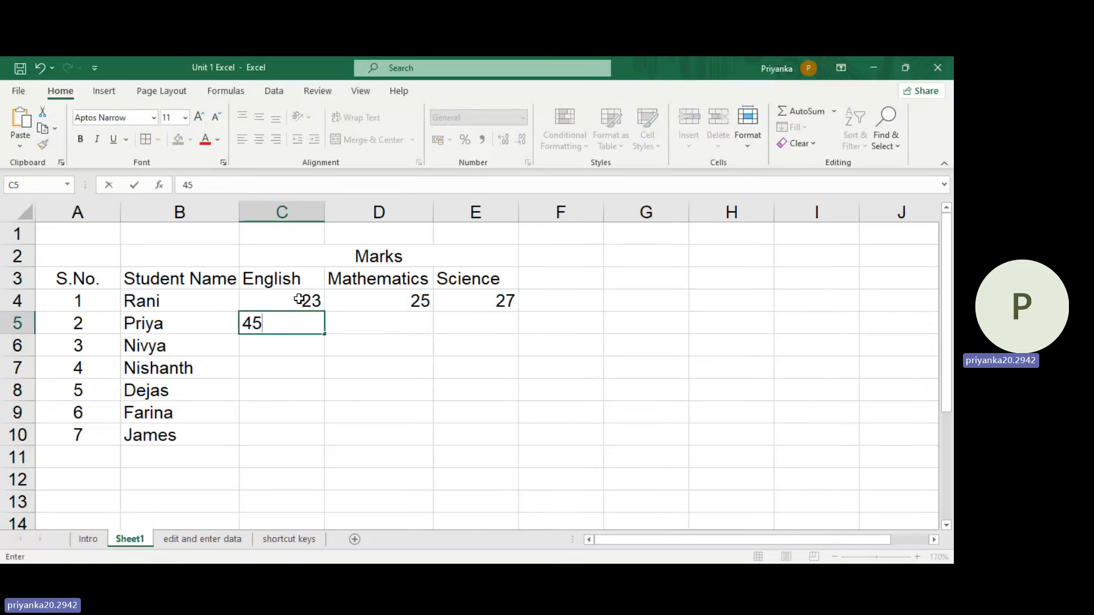
{"action": "key", "text": "Tab"}
{"action": "type", "text": "46"}
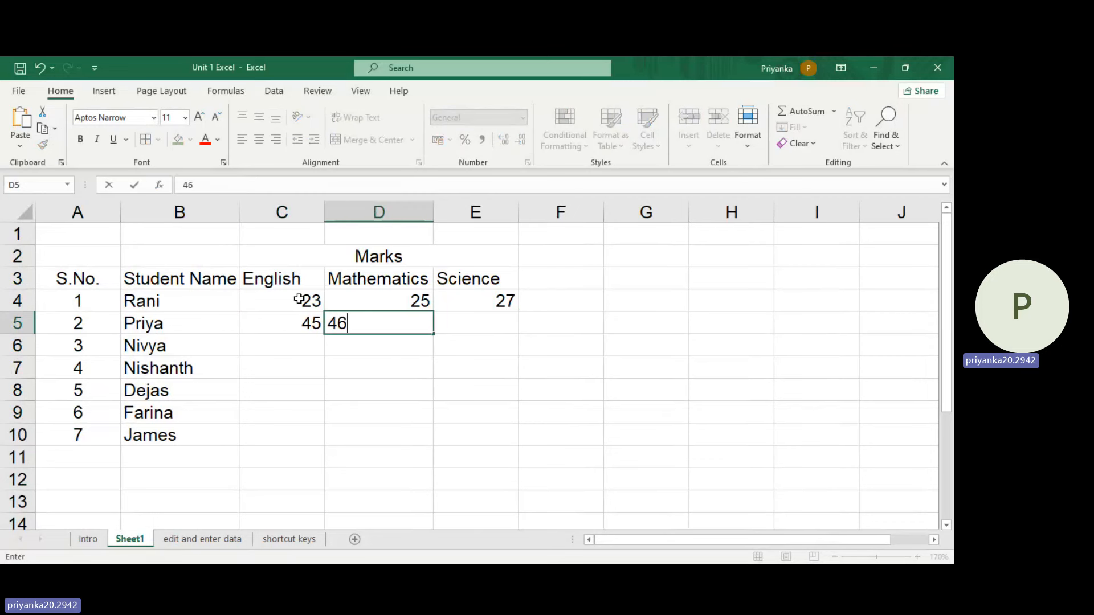
{"action": "key", "text": "Tab"}
{"action": "type", "text": "45"}
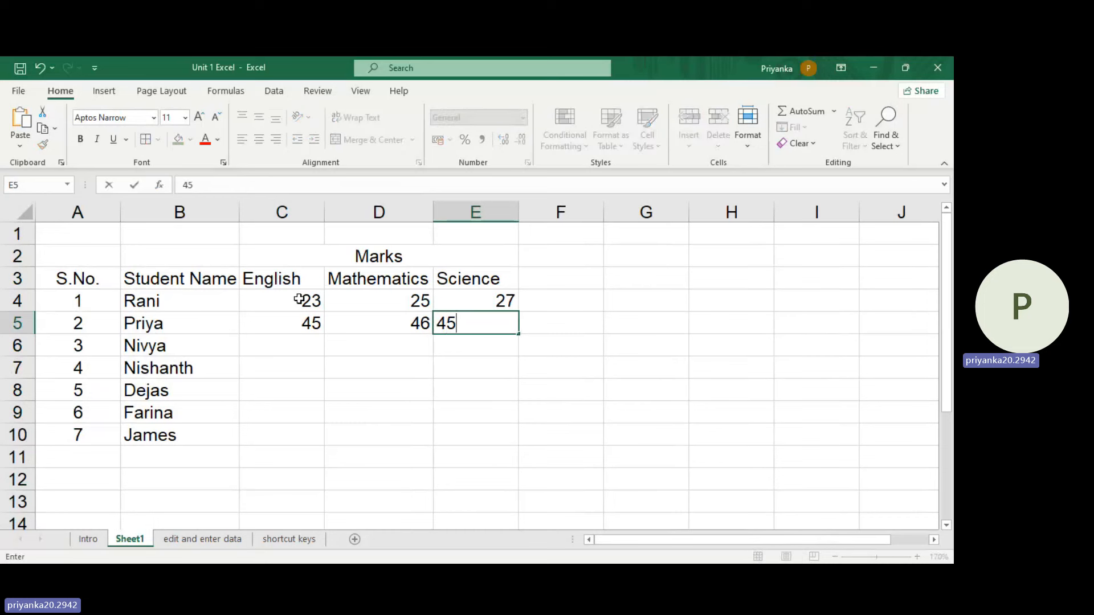
{"action": "key", "text": "Return"}
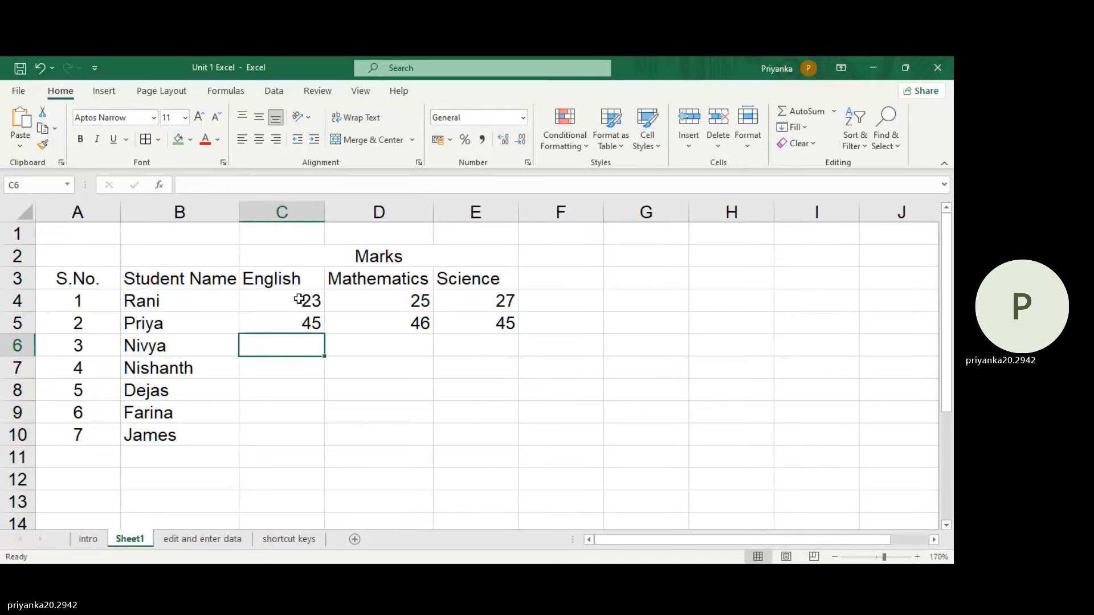
Step: Enter the third student's marks 34, 34 and 36 in cells C6, D6 and E6
{"action": "type", "text": "3"}
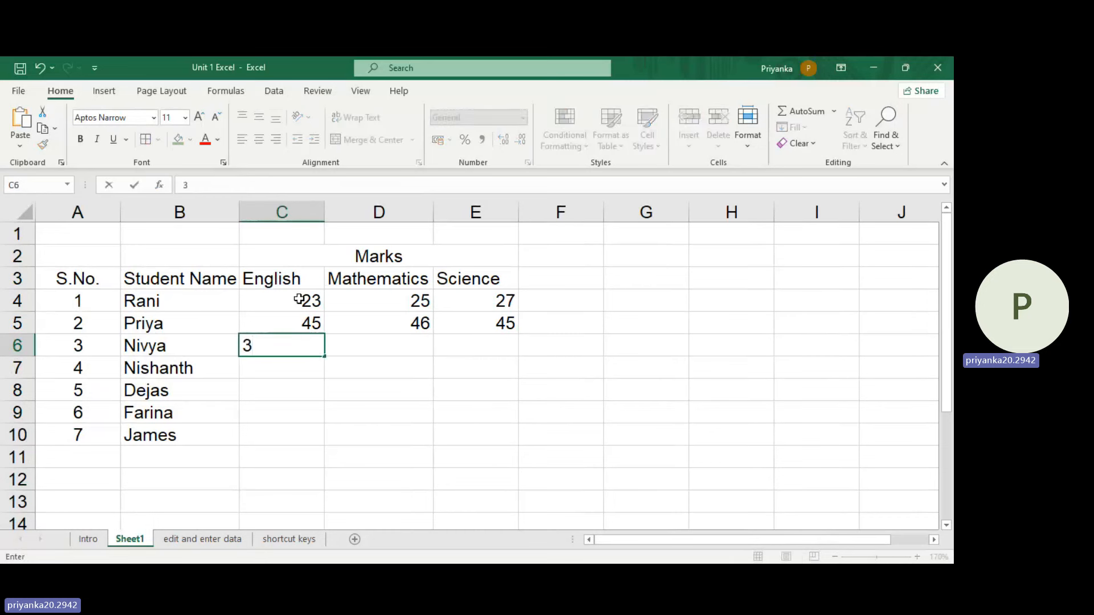
{"action": "type", "text": "4"}
{"action": "key", "text": "Tab"}
{"action": "type", "text": "3"}
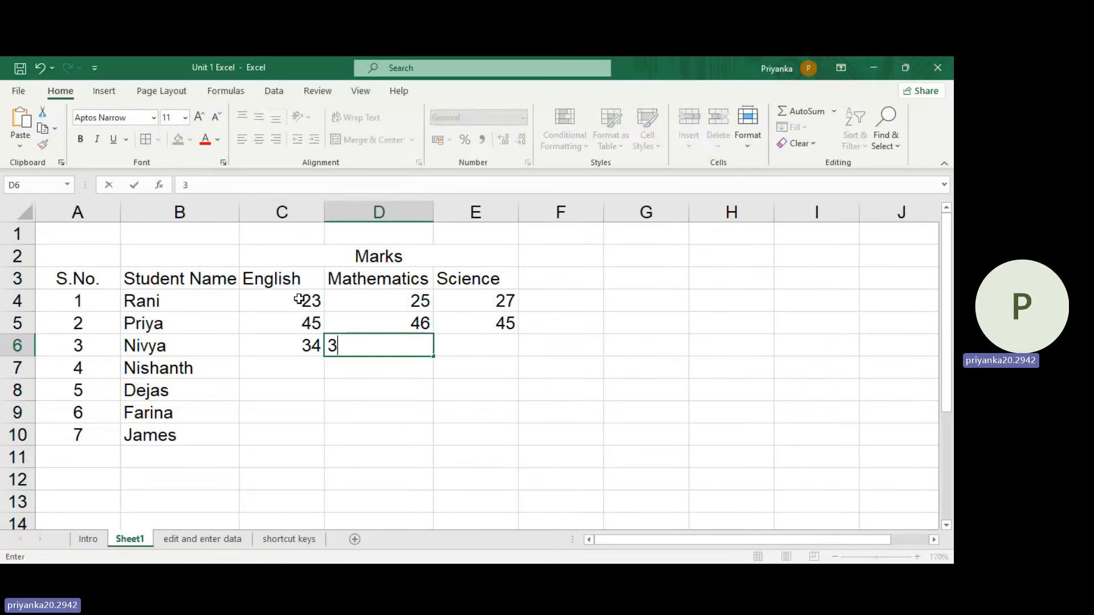
{"action": "type", "text": "4"}
{"action": "key", "text": "Tab"}
{"action": "type", "text": "36"}
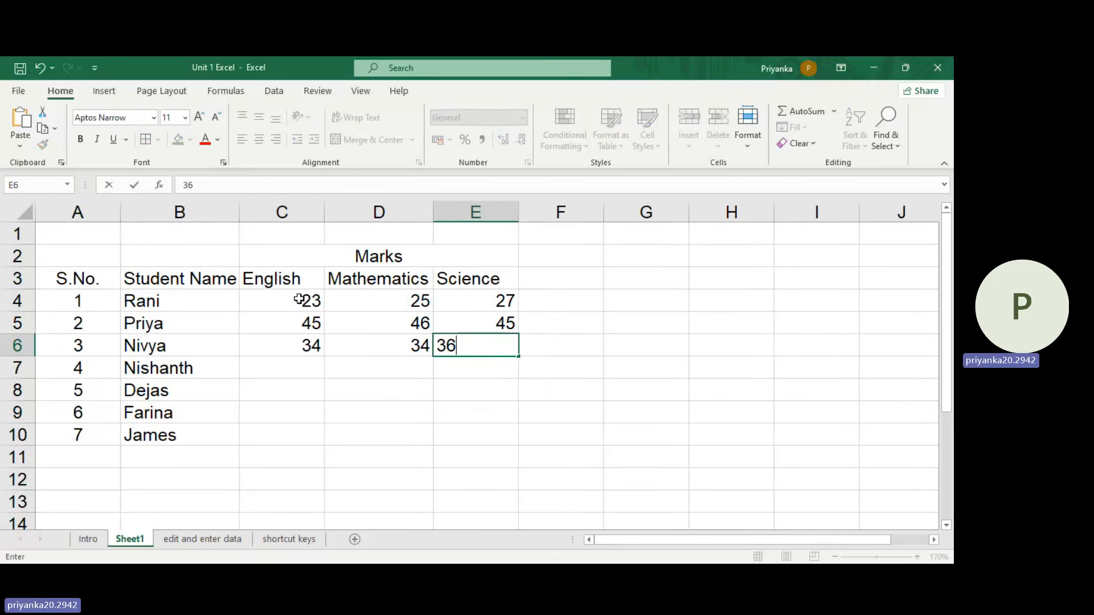
{"action": "key", "text": "Tab"}
{"action": "key", "text": "Down"}
{"action": "key", "text": "Down"}
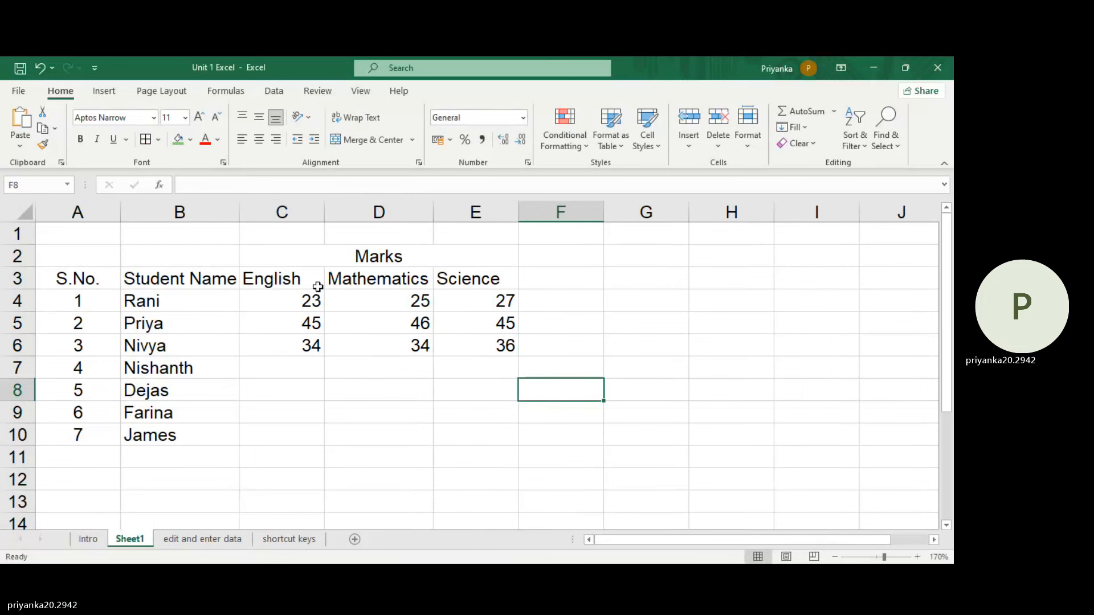
Step: Enter the fourth student's marks 23, 22 and 25 in cells C7, D7 and E7
{"action": "left_click", "coordinate": [302, 363]}
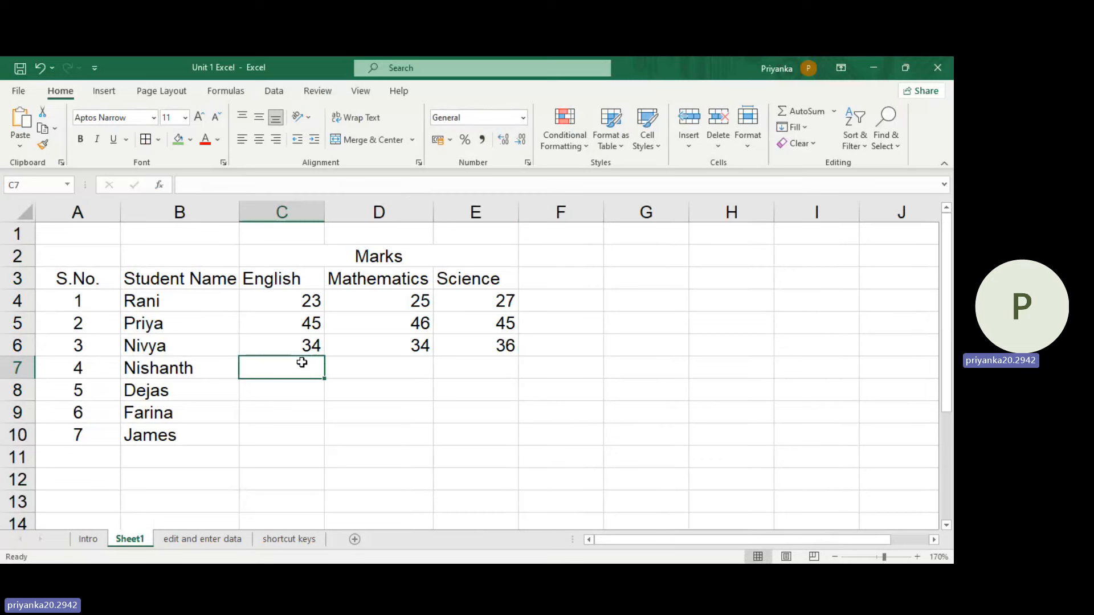
{"action": "type", "text": "23"}
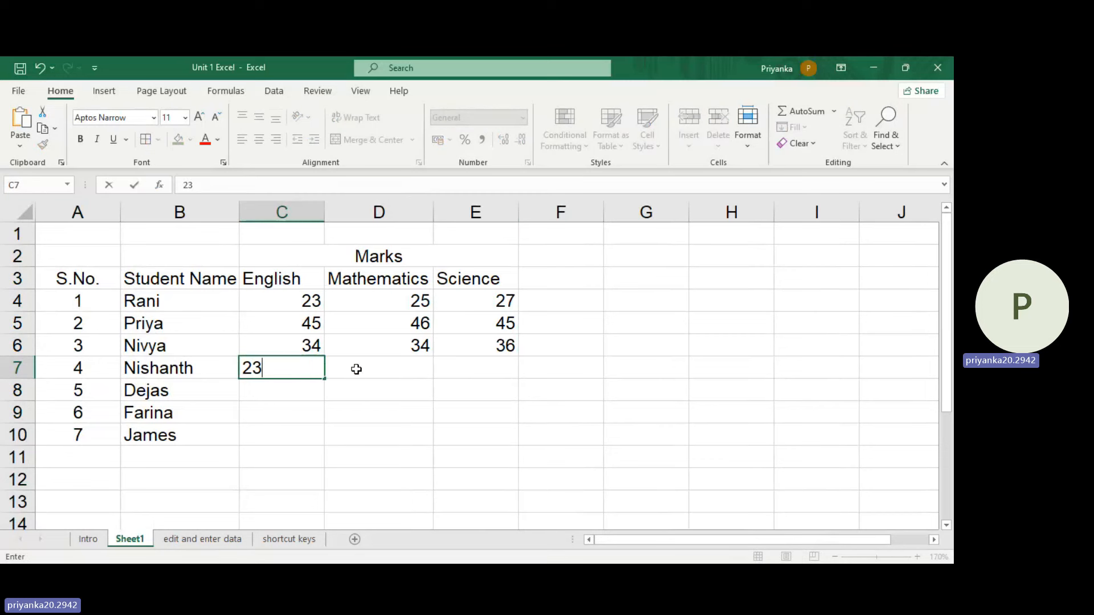
{"action": "left_click", "coordinate": [383, 367]}
{"action": "type", "text": "22"}
{"action": "left_click", "coordinate": [501, 365]}
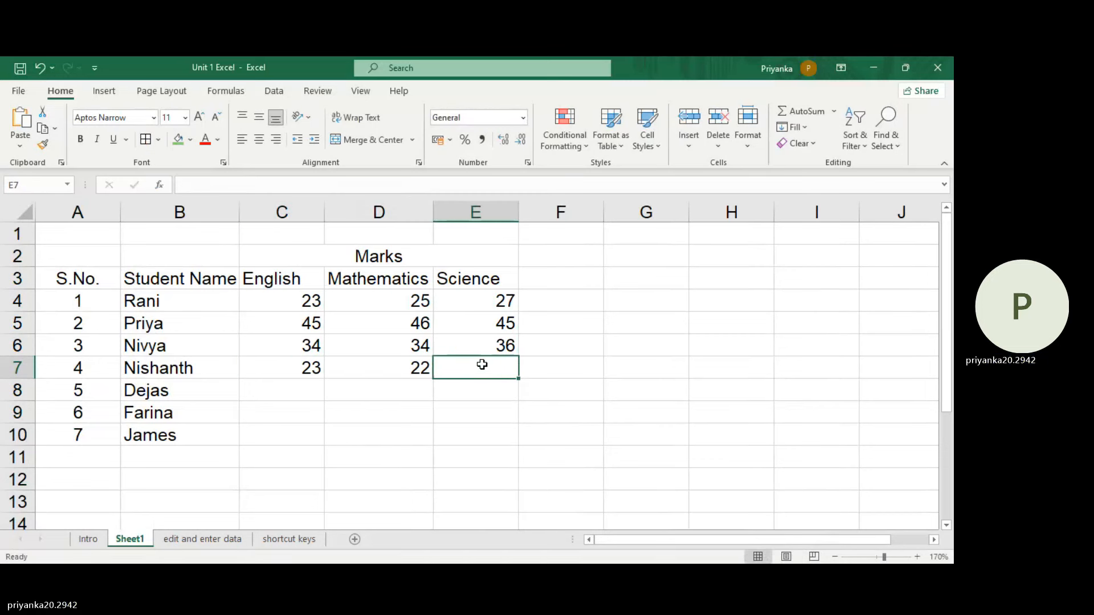
{"action": "type", "text": "25"}
Step: Enter the English marks 34, 34 and 45 for the last three students in cells C8, C9 and C10
{"action": "left_click", "coordinate": [306, 387]}
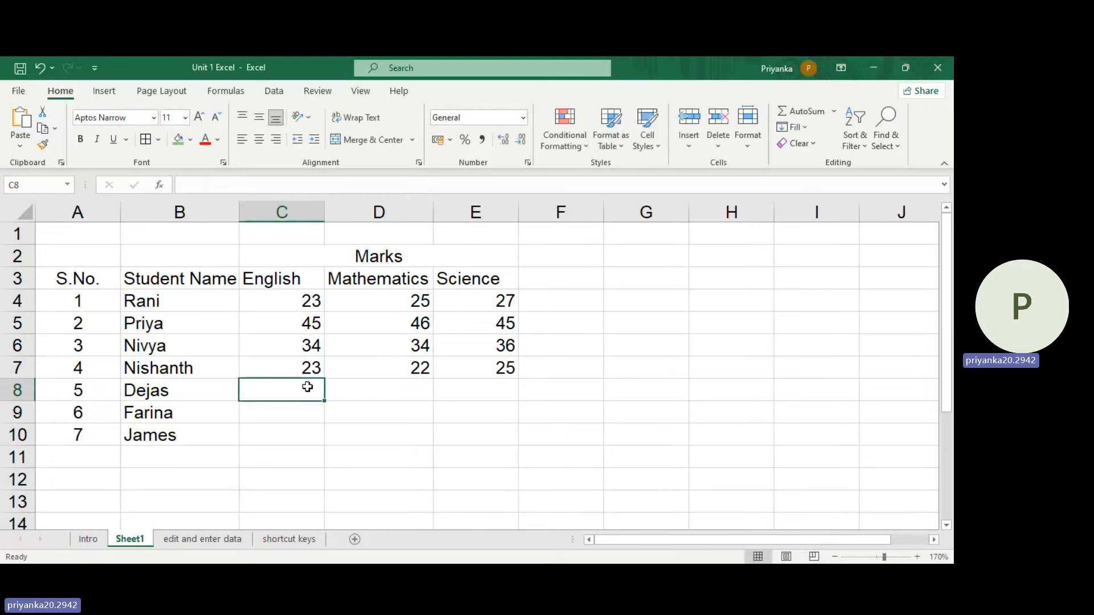
{"action": "type", "text": "34"}
{"action": "left_click", "coordinate": [307, 413]}
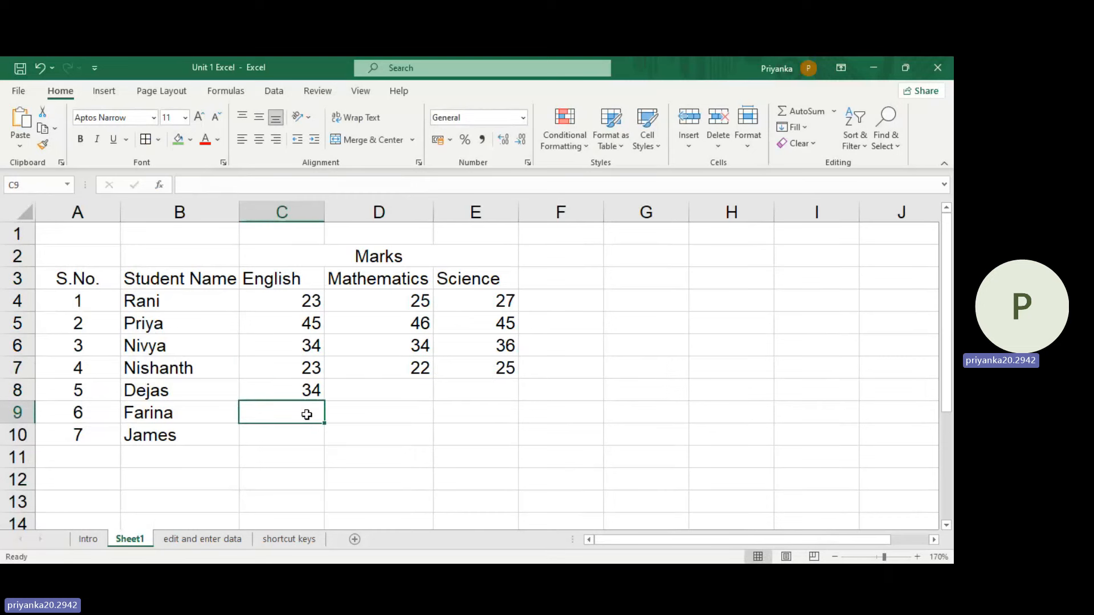
{"action": "type", "text": "34"}
{"action": "left_click", "coordinate": [305, 435]}
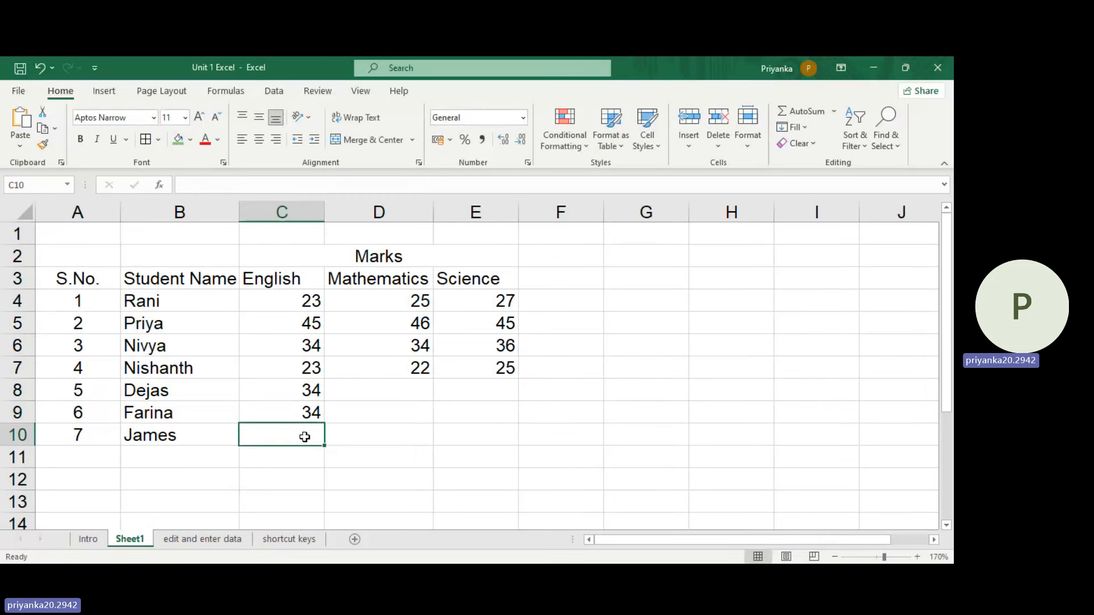
{"action": "type", "text": "56"}
{"action": "left_click", "coordinate": [408, 391]}
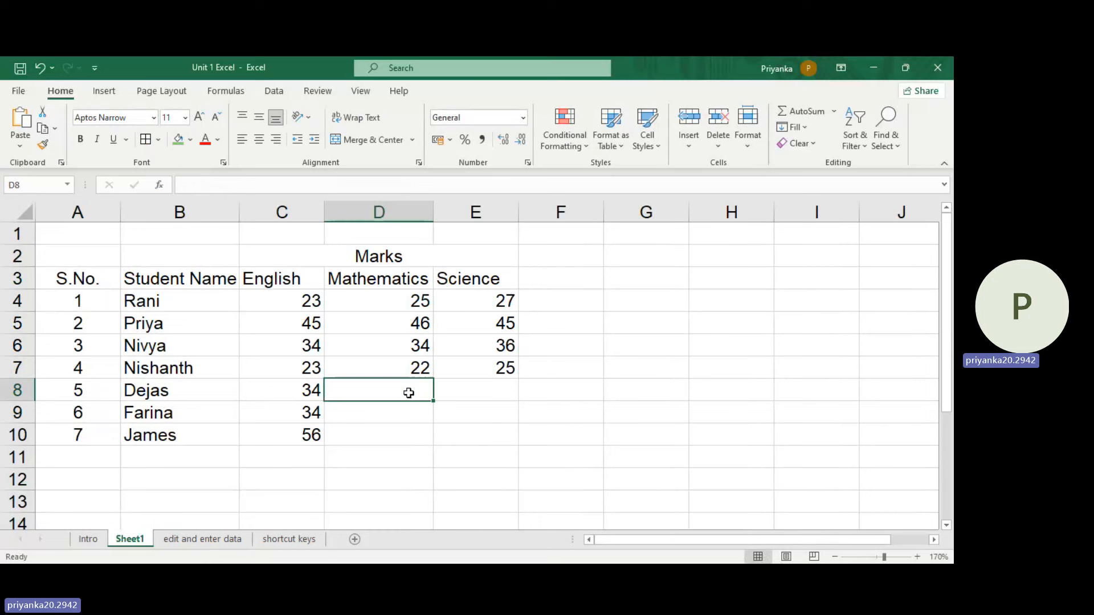
{"action": "left_click", "coordinate": [312, 436]}
{"action": "type", "text": "45"}
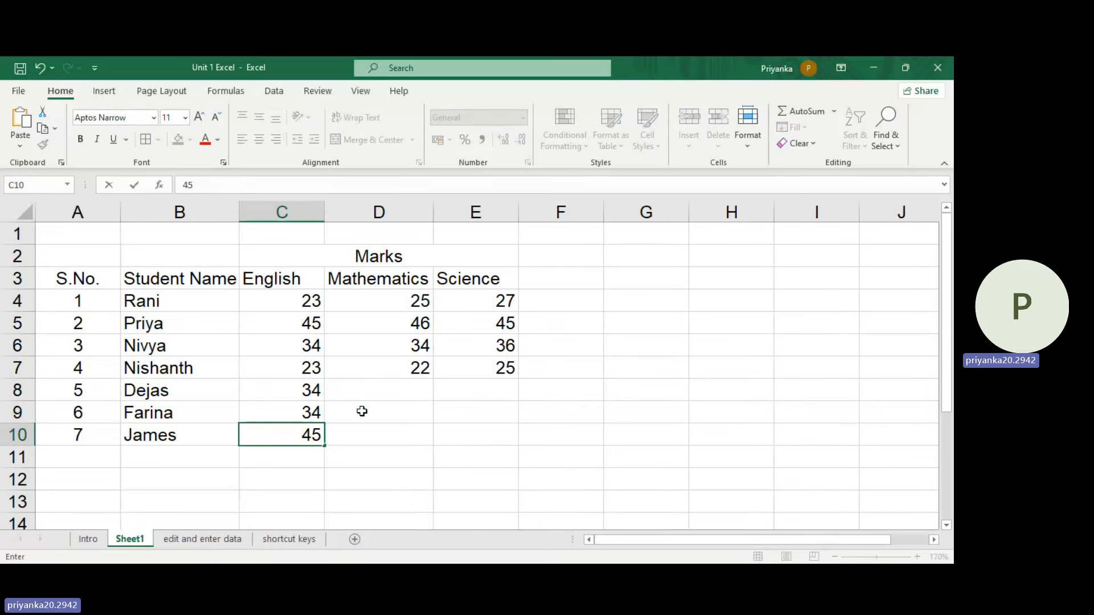
Step: Enter the Mathematics marks 26, 25 and 23 for the last three students in cells D8, D9 and D10
{"action": "left_click", "coordinate": [386, 385]}
{"action": "type", "text": "26"}
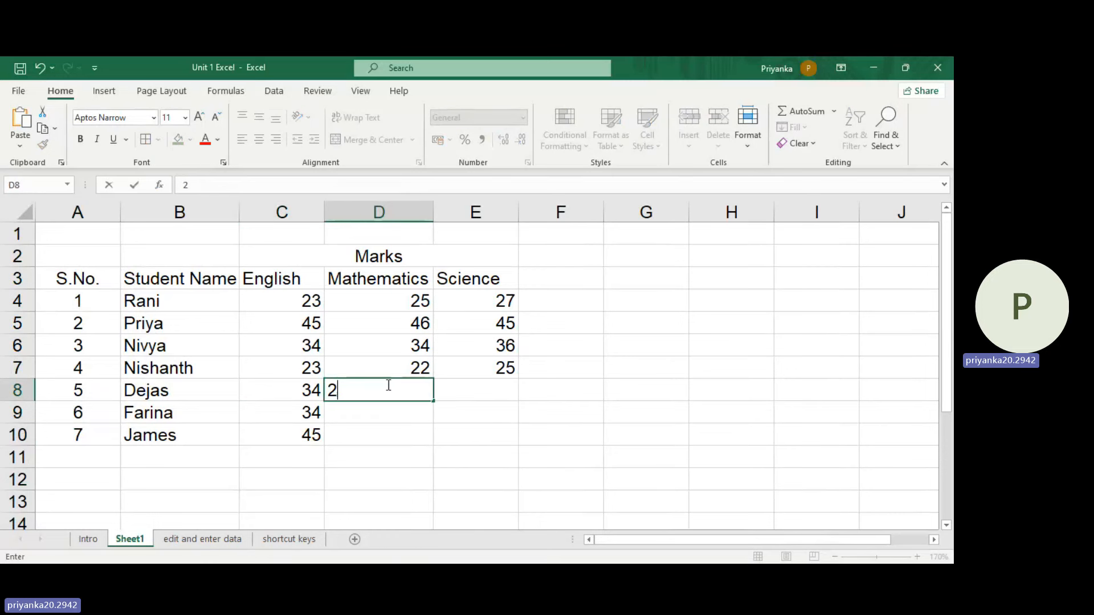
{"action": "left_click", "coordinate": [385, 418]}
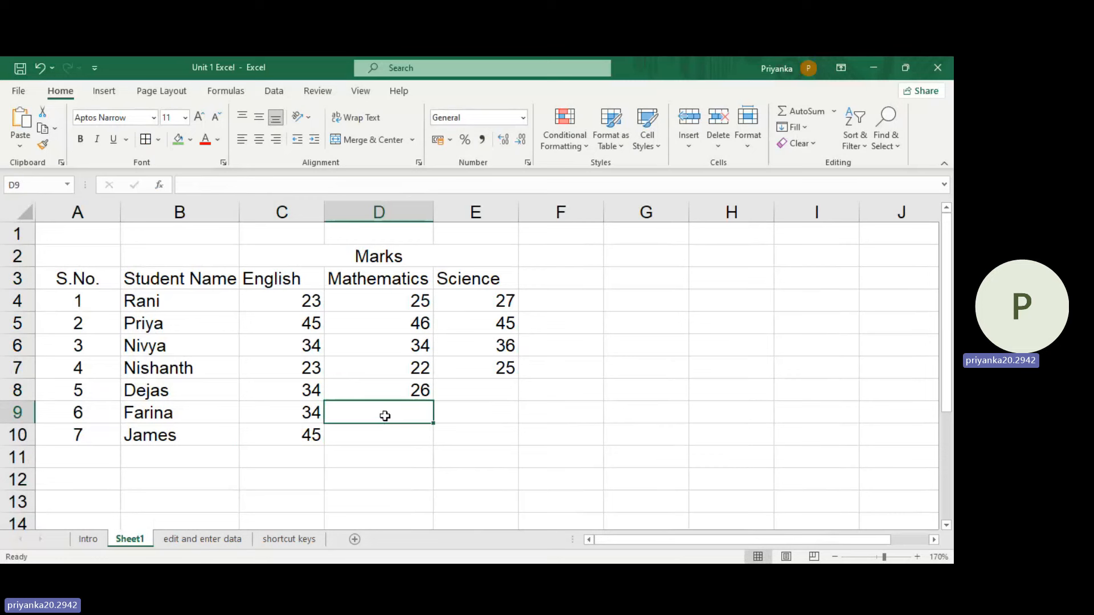
{"action": "type", "text": "25"}
{"action": "left_click", "coordinate": [384, 433]}
{"action": "type", "text": "23"}
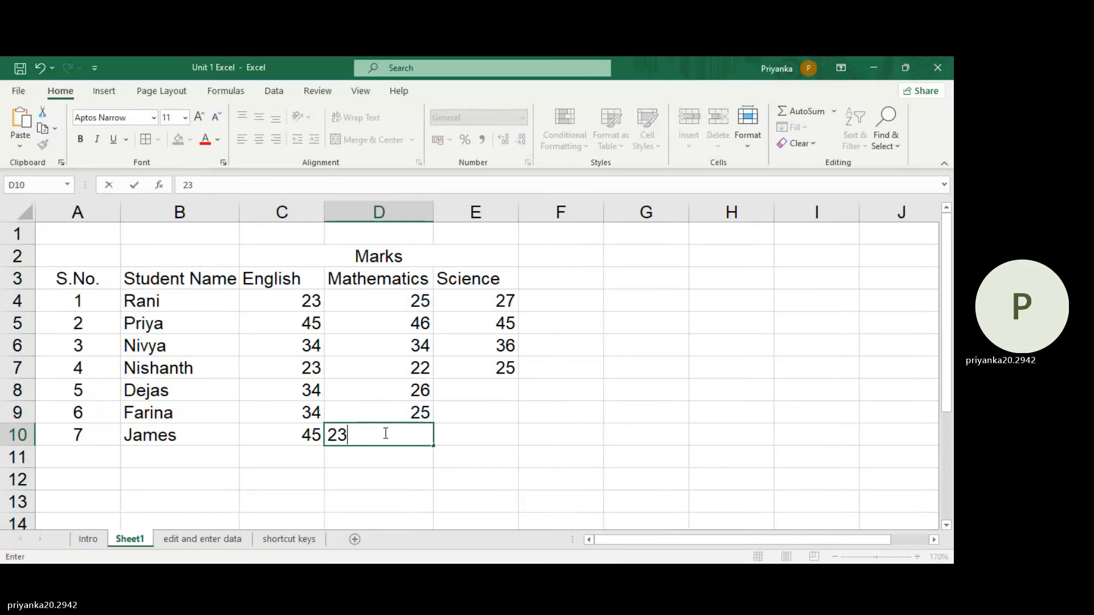
Step: Enter the Science marks 45, 34 and 34 for the last three students in cells E8, E9 and E10
{"action": "left_click", "coordinate": [504, 392]}
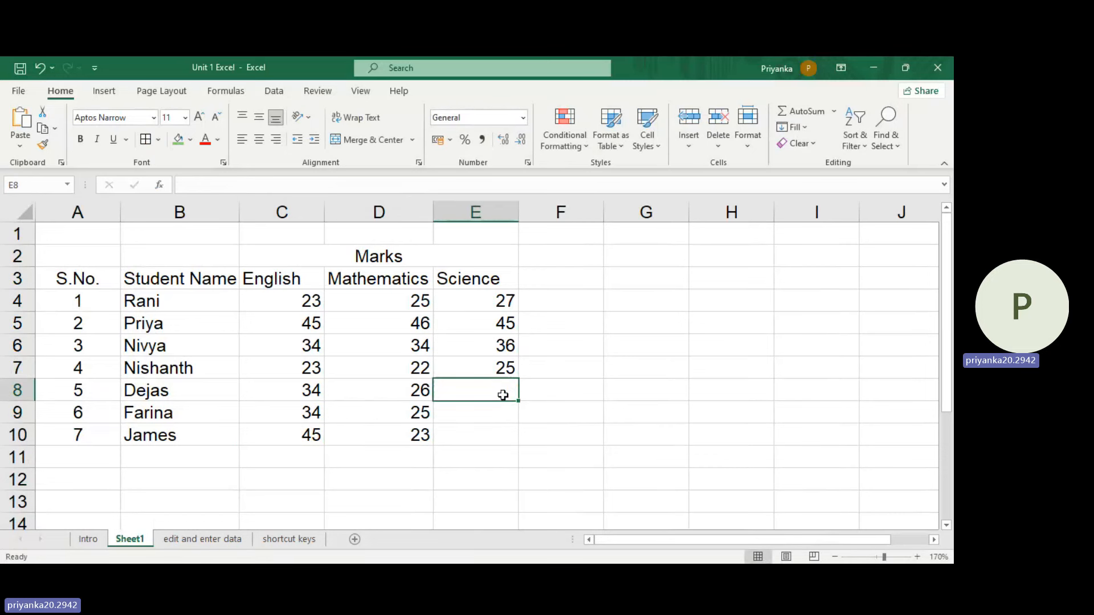
{"action": "type", "text": "45"}
{"action": "left_click", "coordinate": [495, 411]}
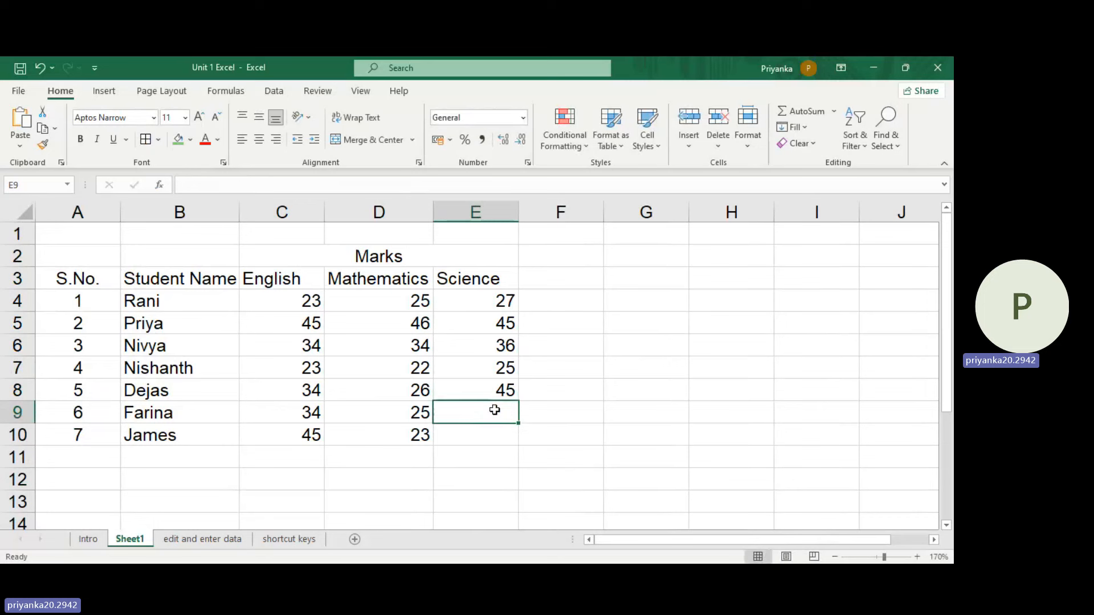
{"action": "type", "text": "34"}
{"action": "left_click", "coordinate": [476, 437]}
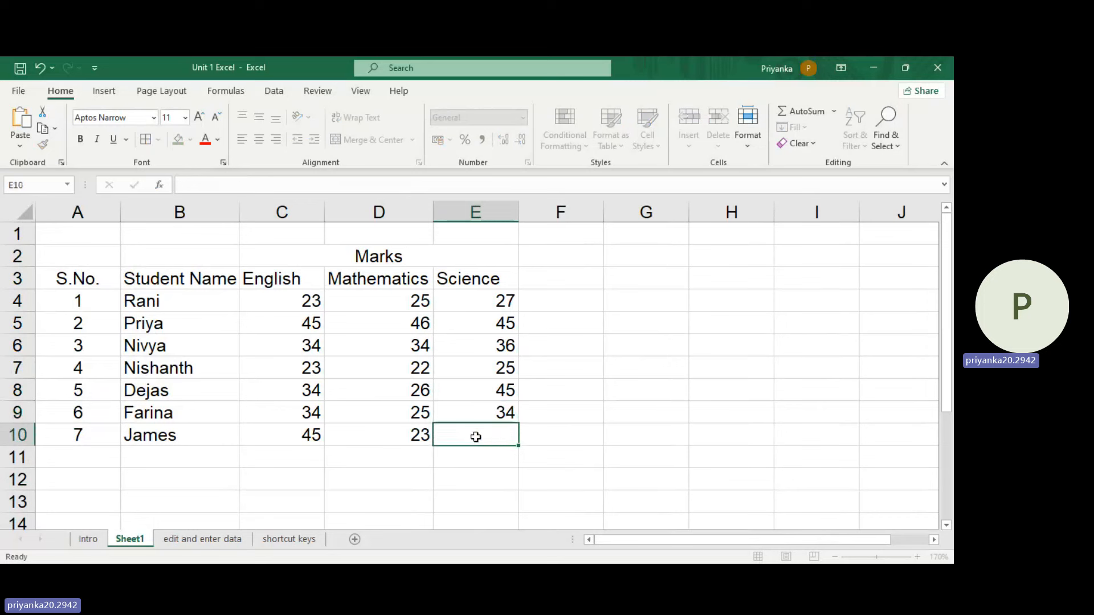
{"action": "type", "text": "34"}
{"action": "left_click", "coordinate": [607, 396]}
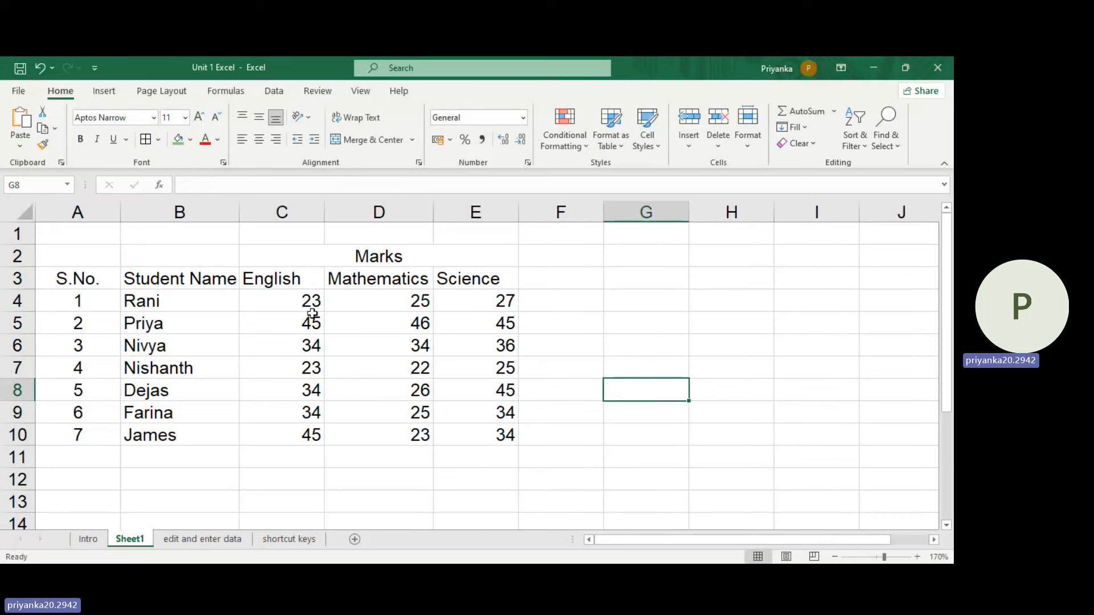
Step: Fill the header cells A3:E3 of the marks table with green
{"action": "left_click", "coordinate": [91, 281]}
{"action": "left_click_drag", "start_coordinate": [460, 282], "coordinate": [459, 282]}
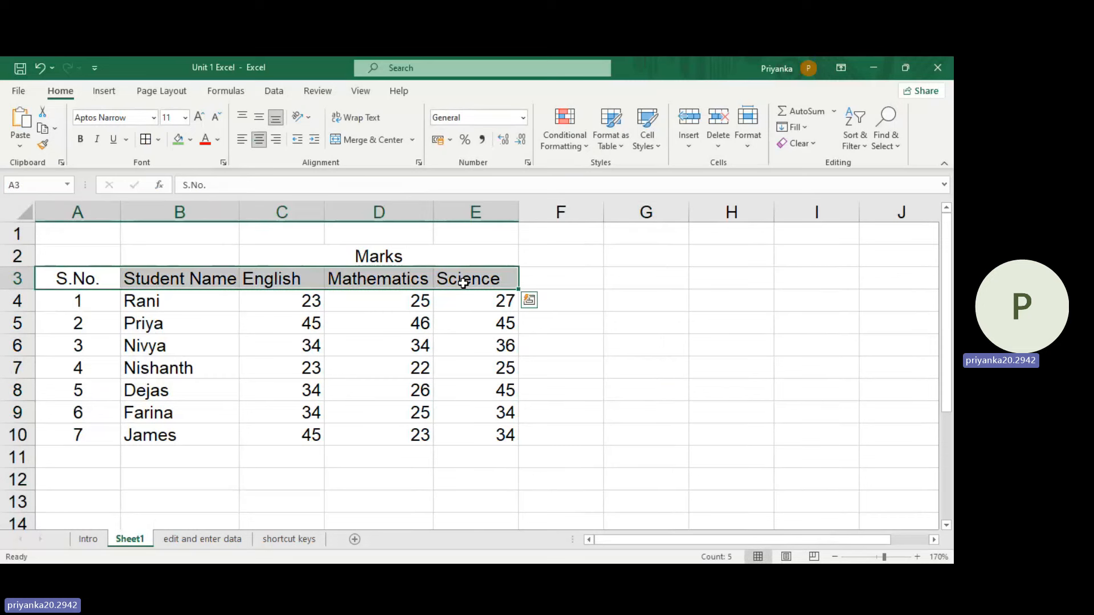
{"action": "left_click", "coordinate": [178, 139]}
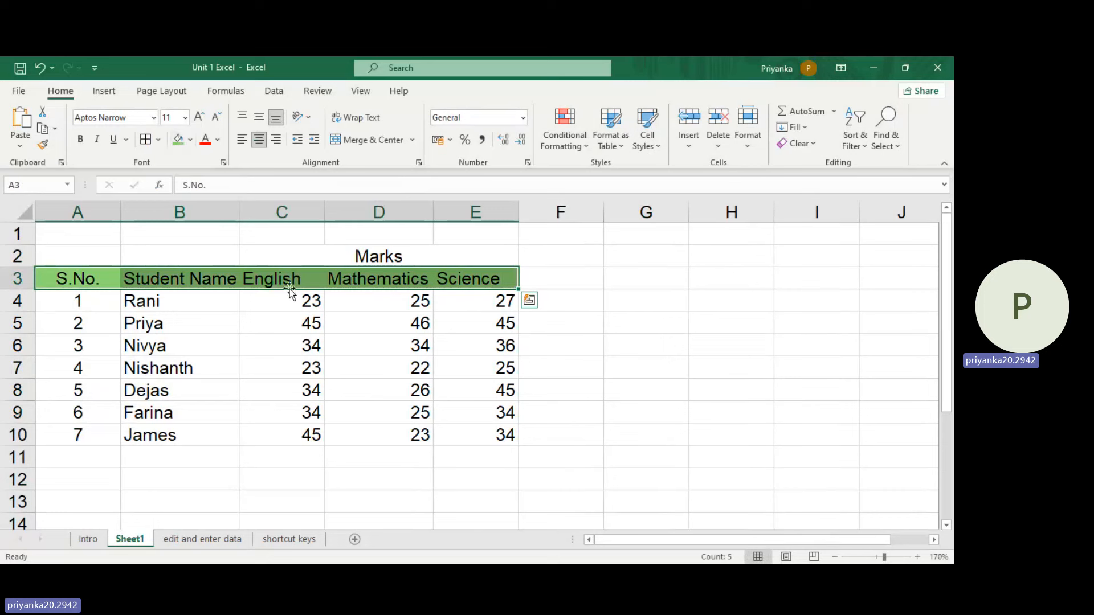
{"action": "left_click", "coordinate": [282, 368]}
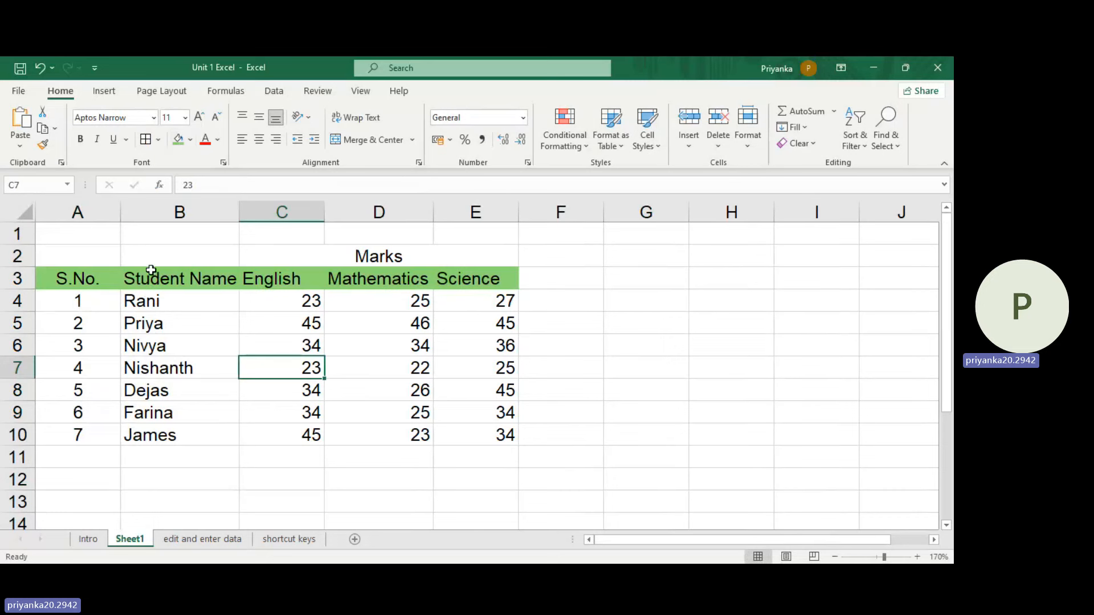
Step: Apply All Borders to the marks data in cells A3:E10
{"action": "left_click", "coordinate": [106, 276]}
{"action": "left_click_drag", "start_coordinate": [106, 276], "coordinate": [466, 423]}
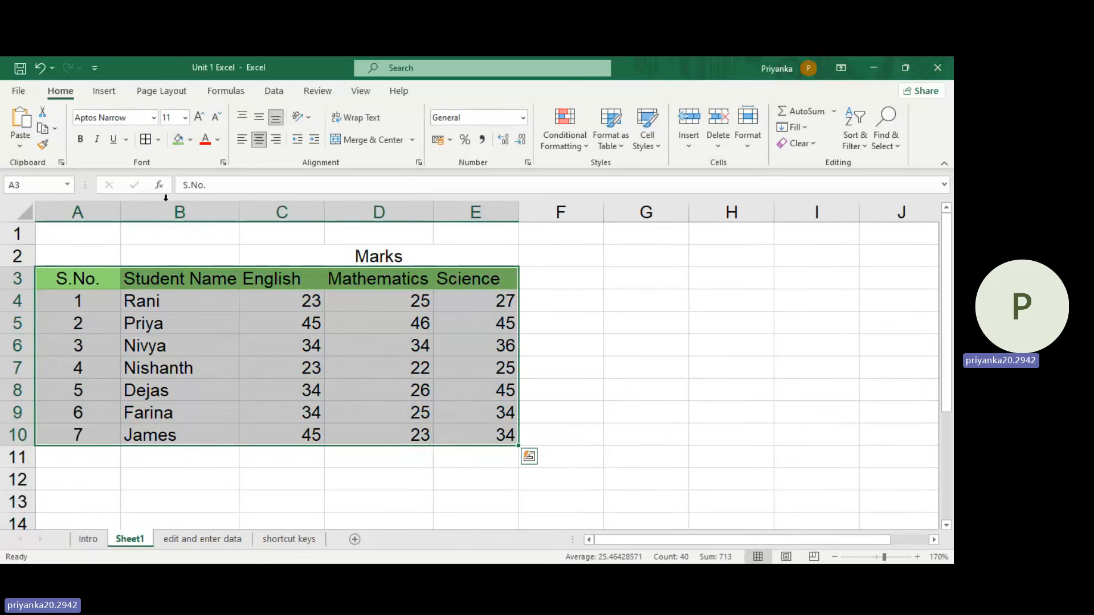
{"action": "left_click_drag", "start_coordinate": [74, 282], "coordinate": [473, 423]}
{"action": "left_click", "coordinate": [157, 139]}
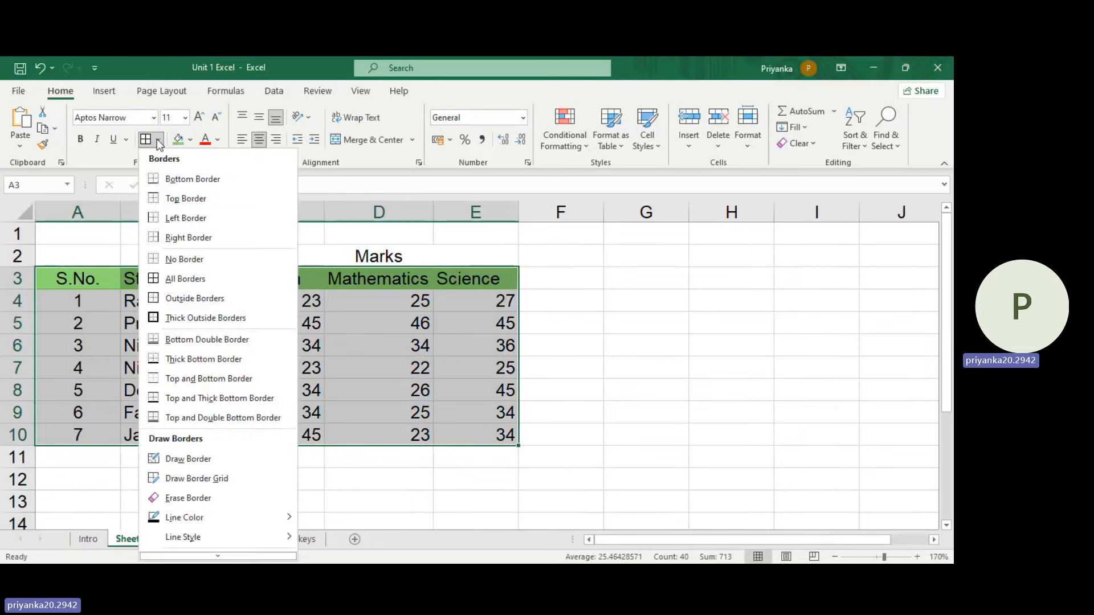
{"action": "left_click", "coordinate": [179, 278]}
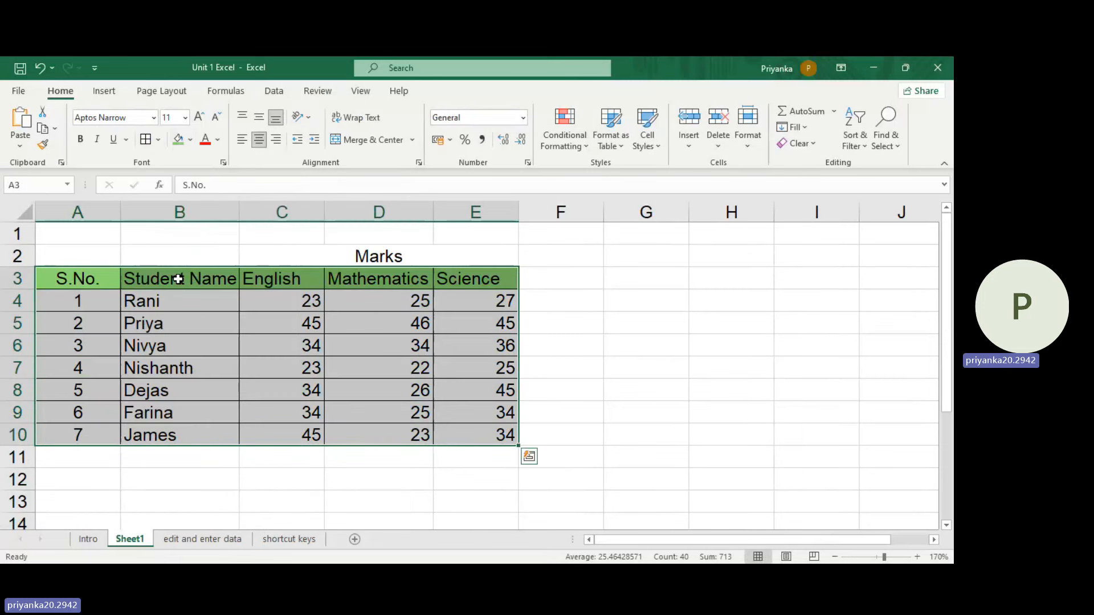
{"action": "left_click", "coordinate": [282, 345]}
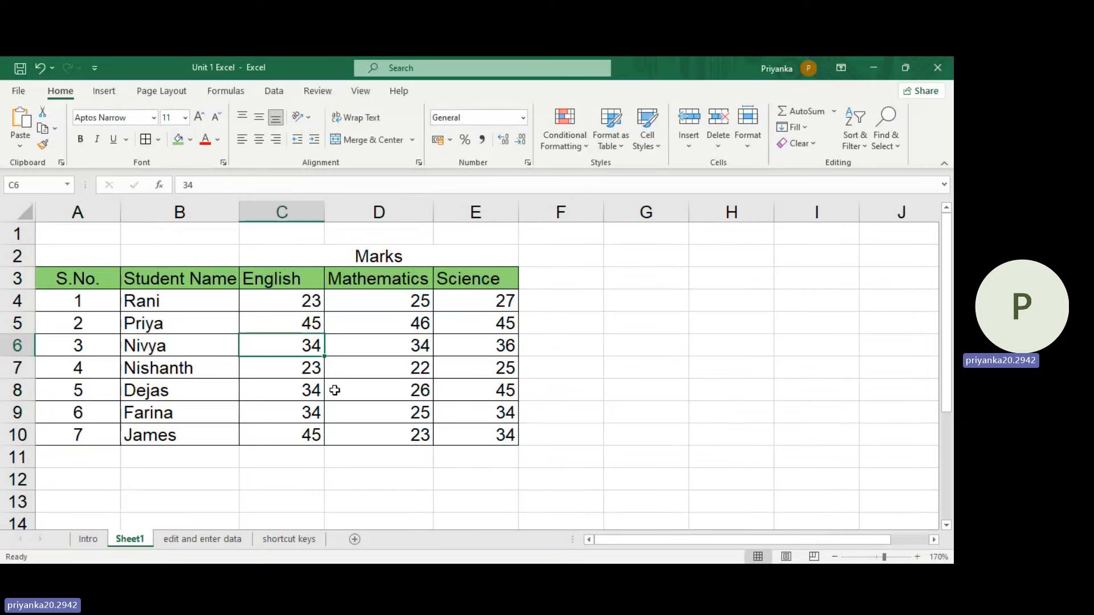
{"action": "left_click_drag", "start_coordinate": [94, 279], "coordinate": [470, 431]}
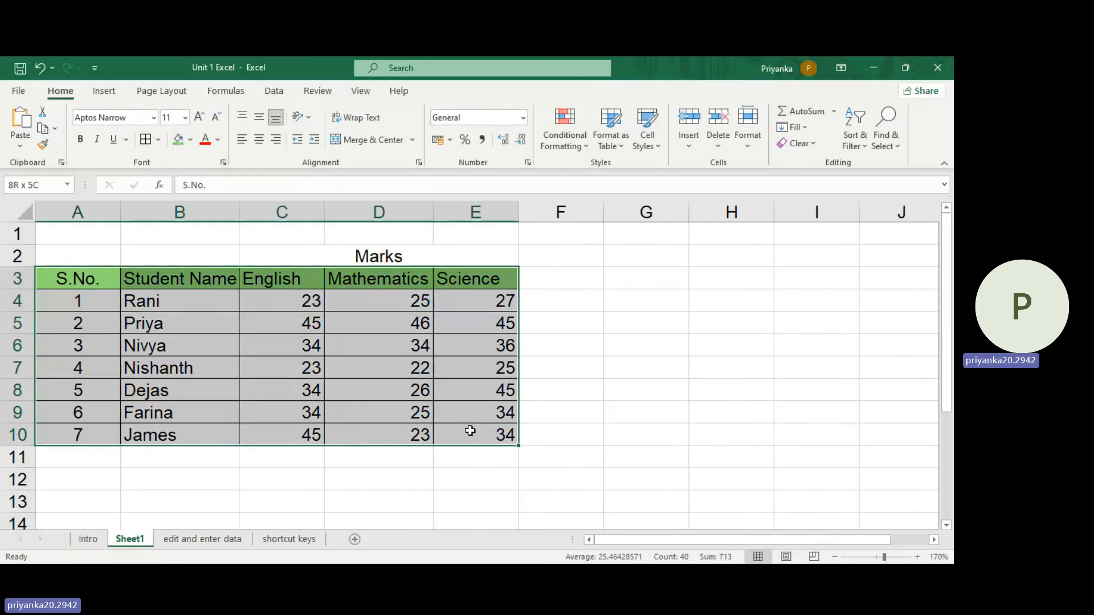
{"action": "left_click", "coordinate": [102, 91]}
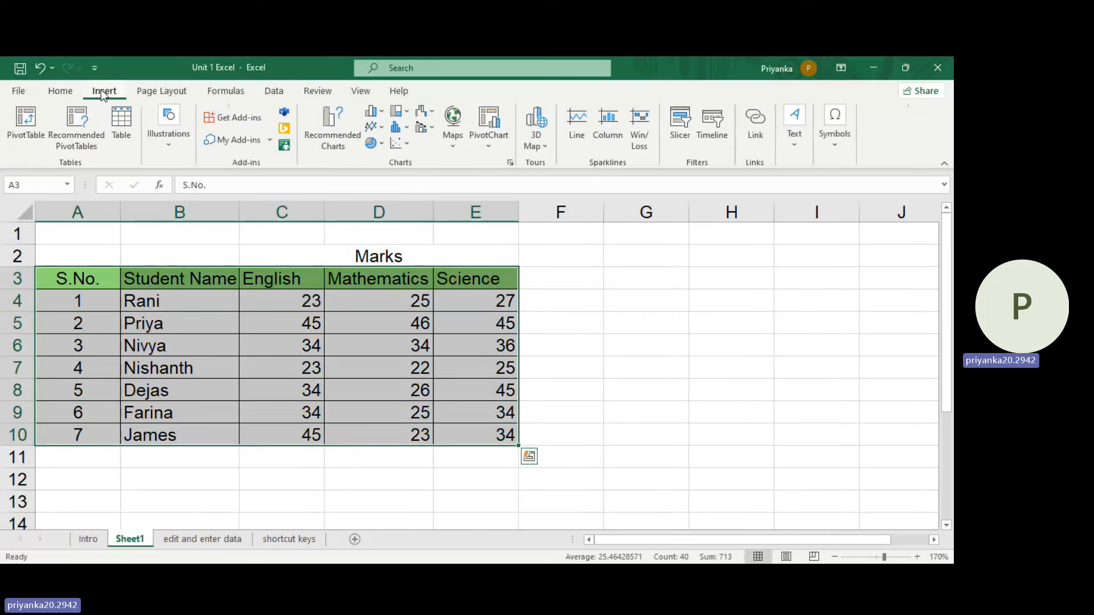
{"action": "left_click", "coordinate": [253, 338]}
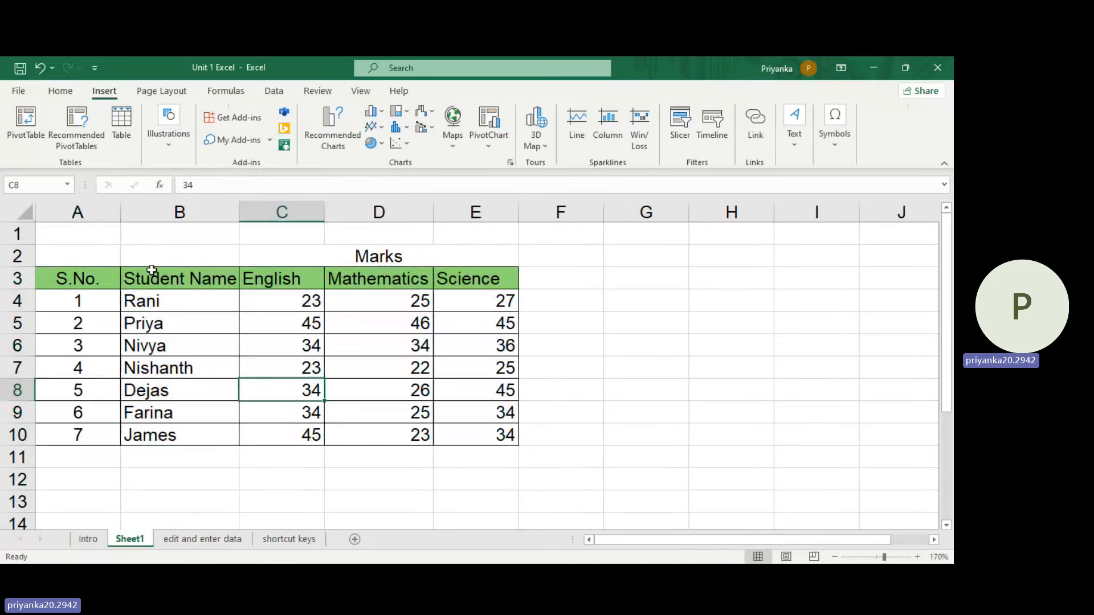
Step: Convert the range A3:E10 into an Excel table that uses row 3 as its header row
{"action": "left_click_drag", "start_coordinate": [78, 277], "coordinate": [457, 445]}
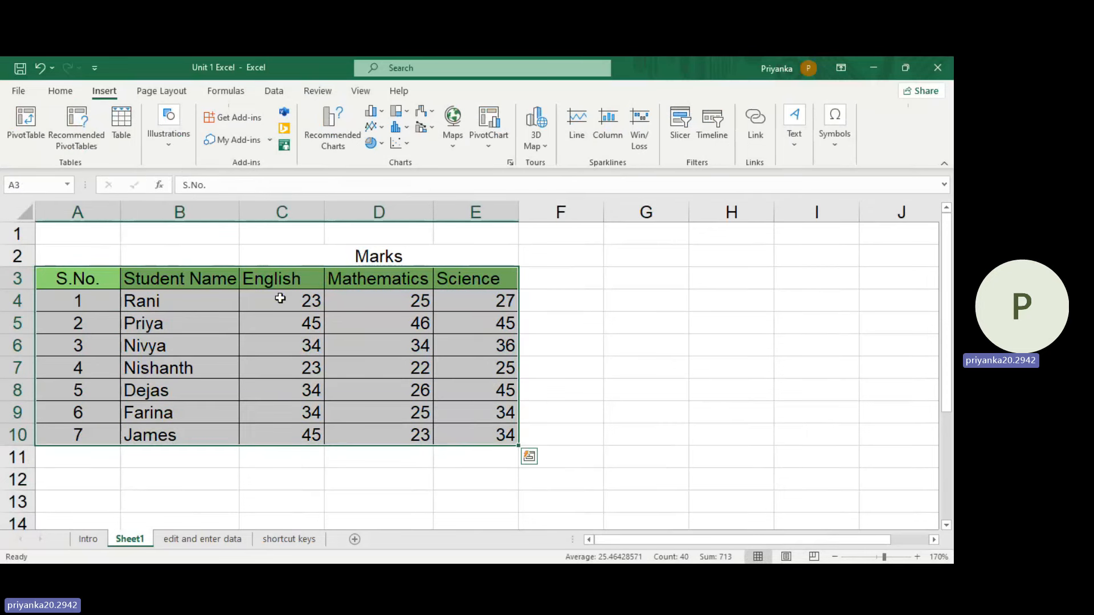
{"action": "left_click", "coordinate": [60, 90]}
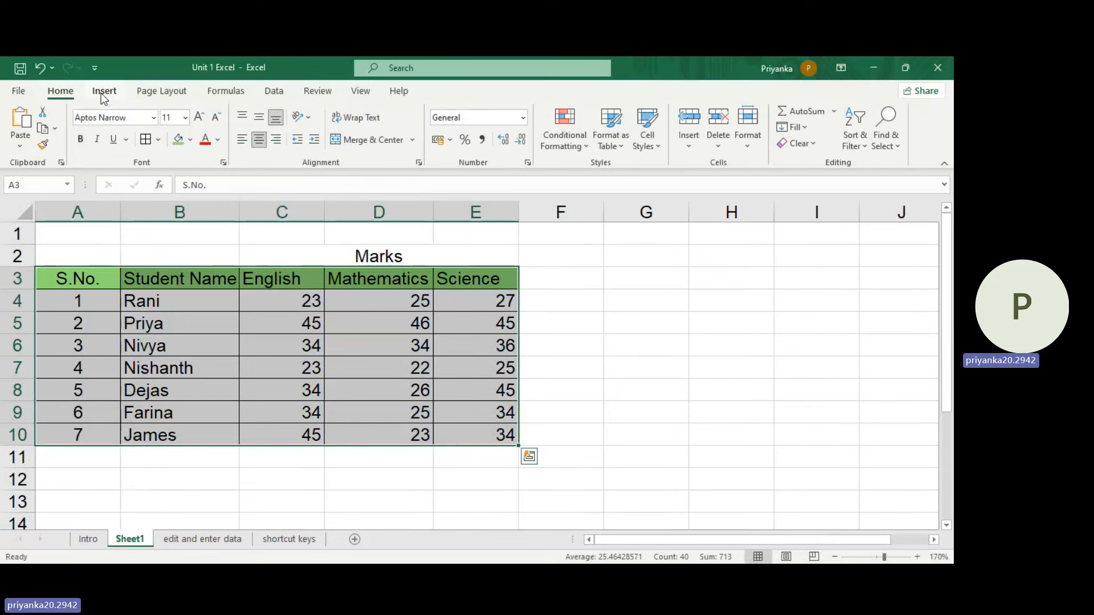
{"action": "left_click", "coordinate": [102, 93]}
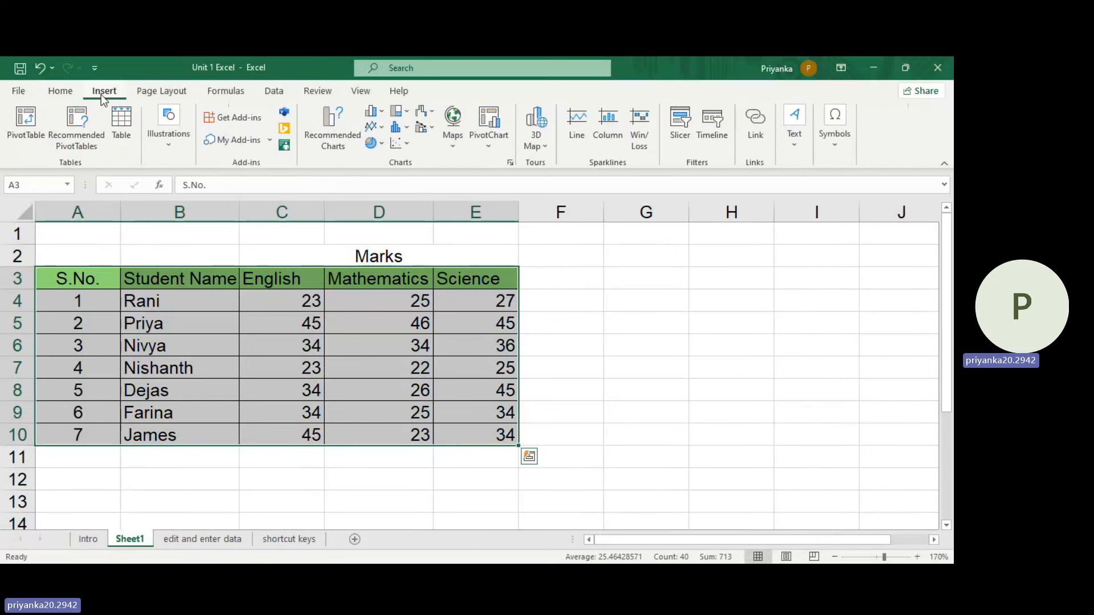
{"action": "left_click", "coordinate": [127, 117]}
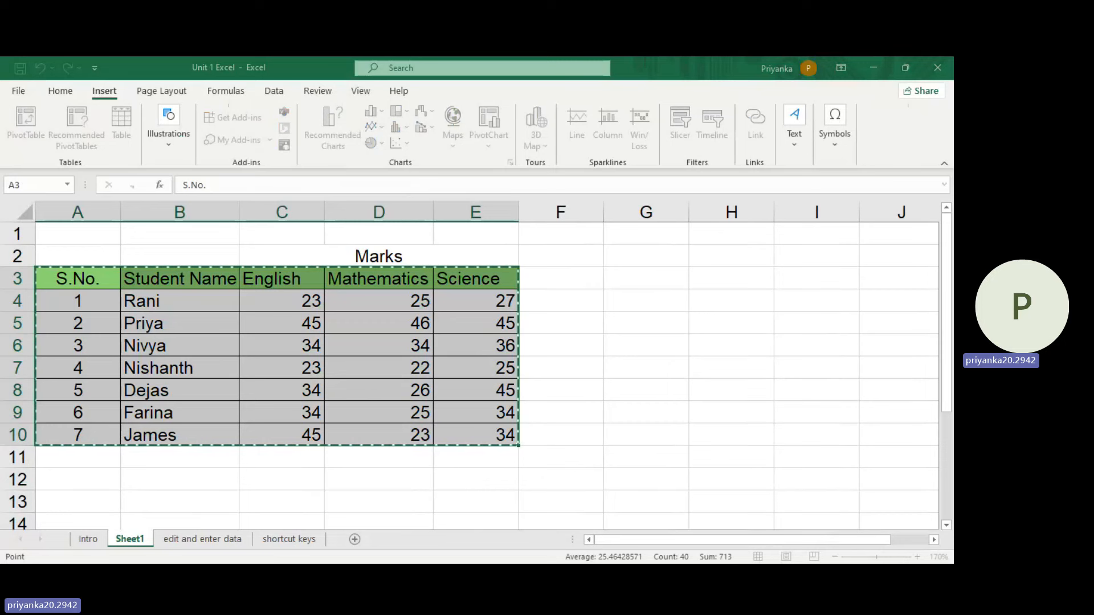
{"action": "key", "text": "ctrl+t"}
{"action": "key", "text": "Return"}
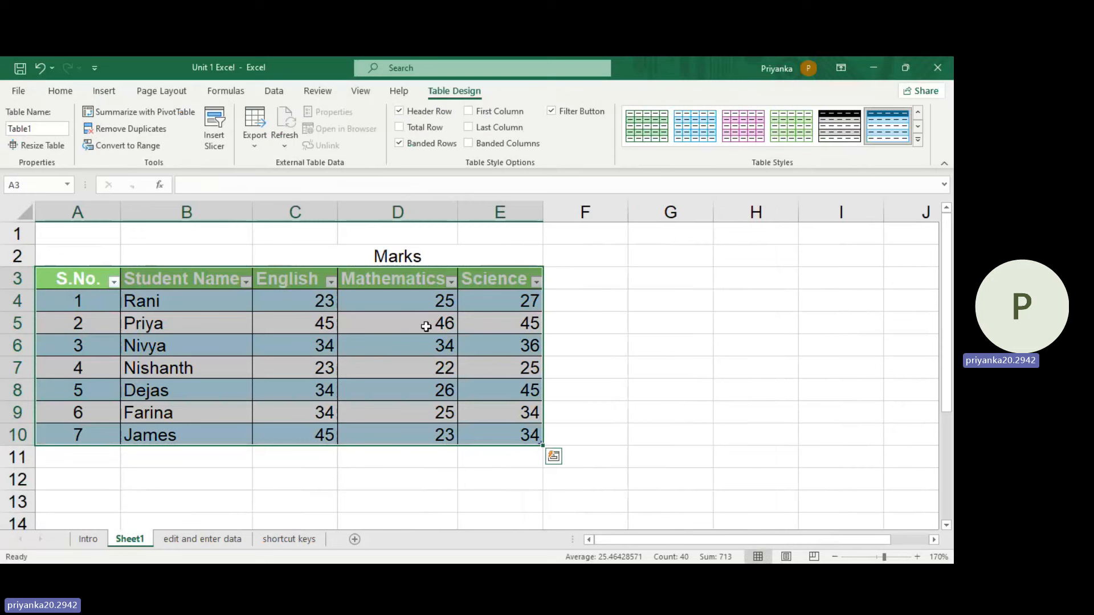
Step: Examine the sort and filter options of the table's S.No. column without applying any
{"action": "left_click", "coordinate": [98, 289]}
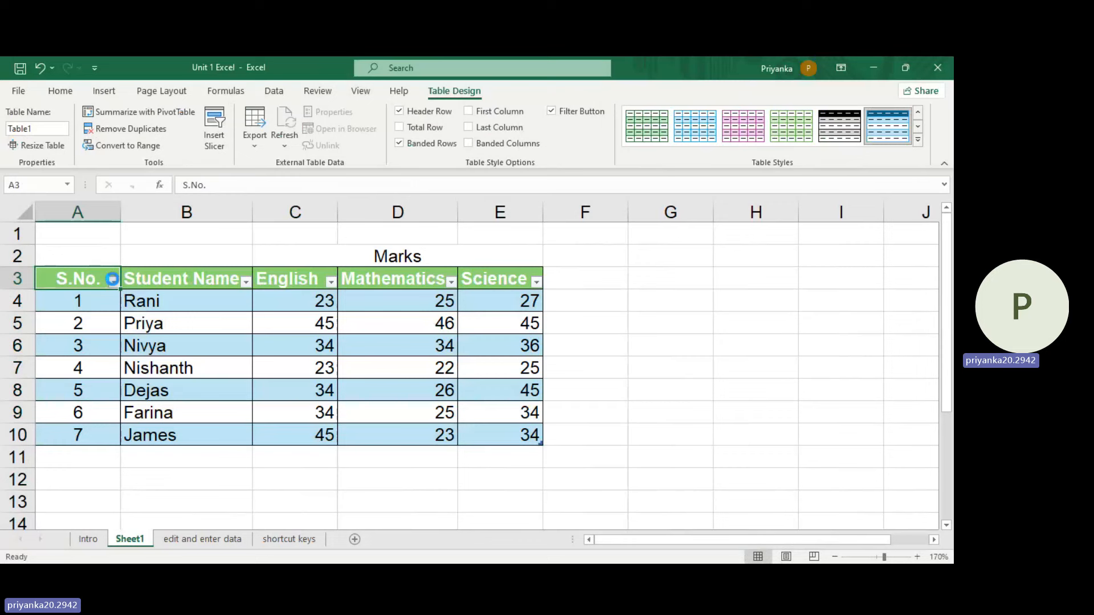
{"action": "left_click", "coordinate": [112, 279]}
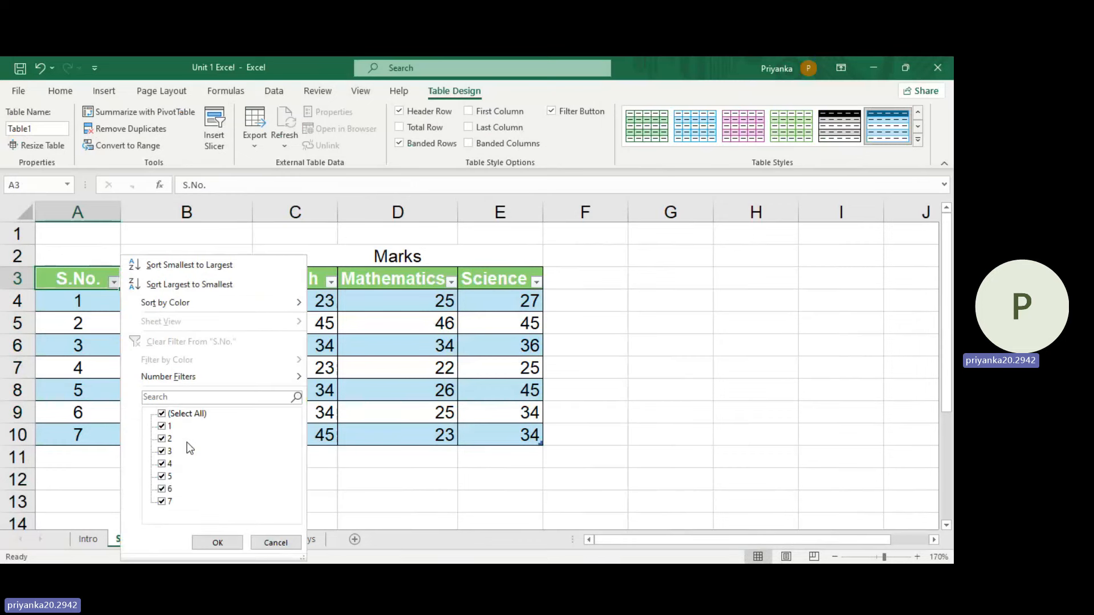
{"action": "left_click", "coordinate": [364, 359]}
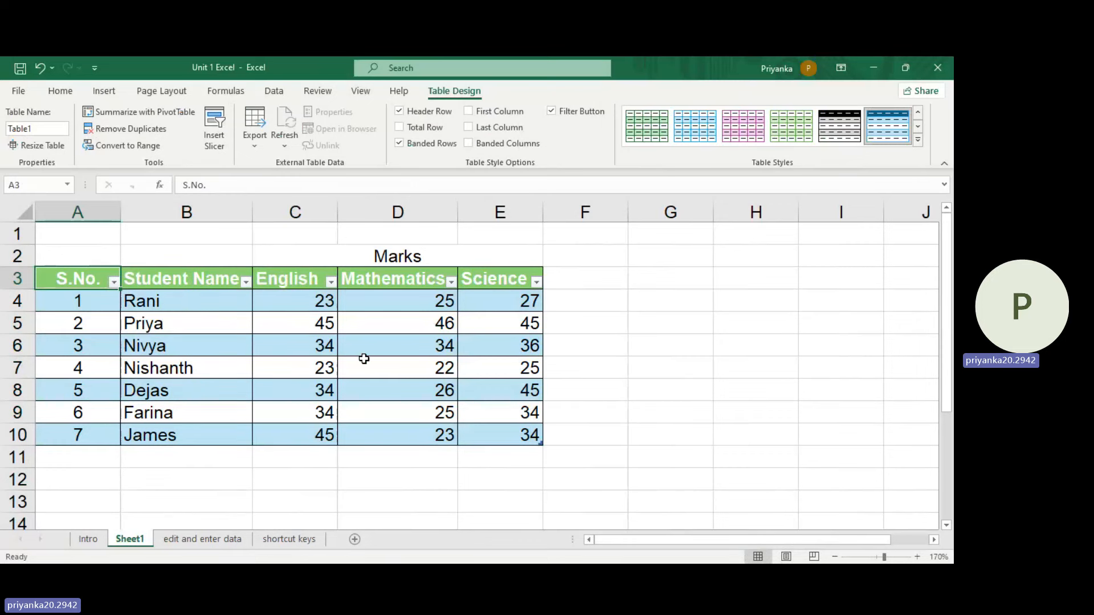
{"action": "left_click", "coordinate": [57, 93]}
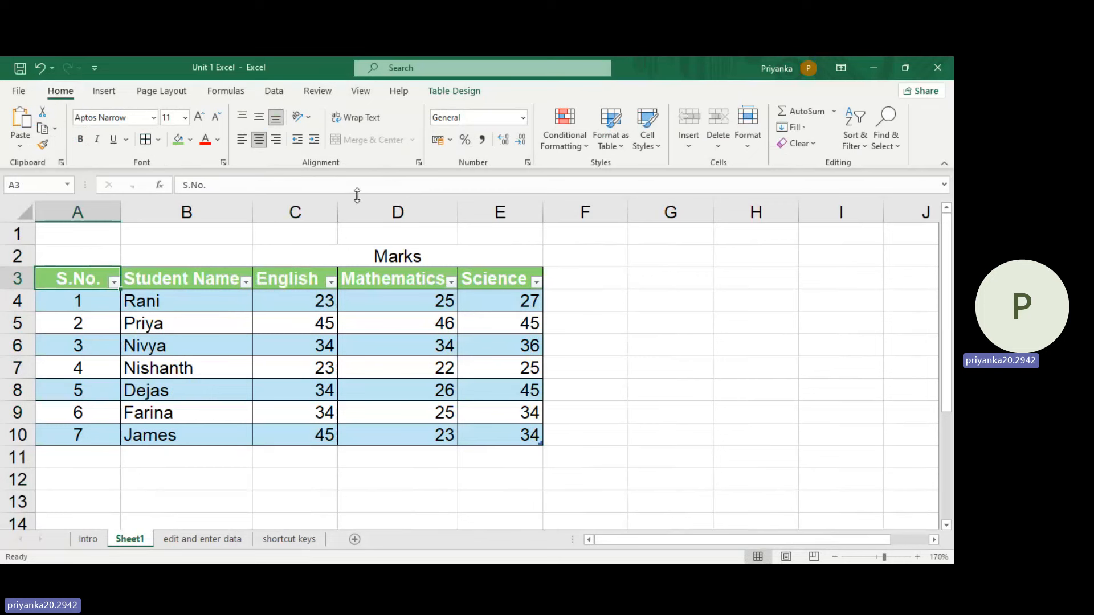